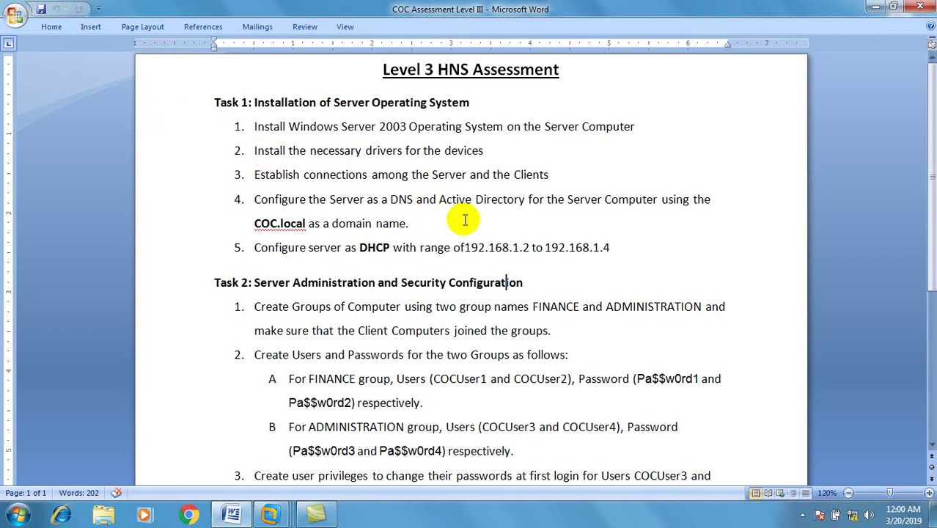
Add the missing space after 'of' so item 5 reads 'range of 192.168.1.2 to 192.168.1.4'
{"action": "left_click", "coordinate": [653, 250]}
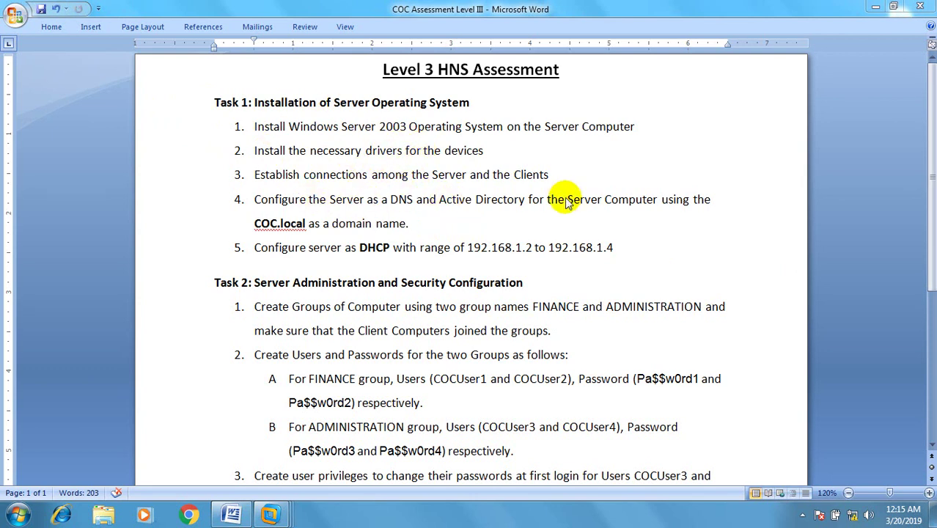
{"action": "scroll", "coordinate": [926, 264], "scroll_direction": "down", "scroll_amount": 5}
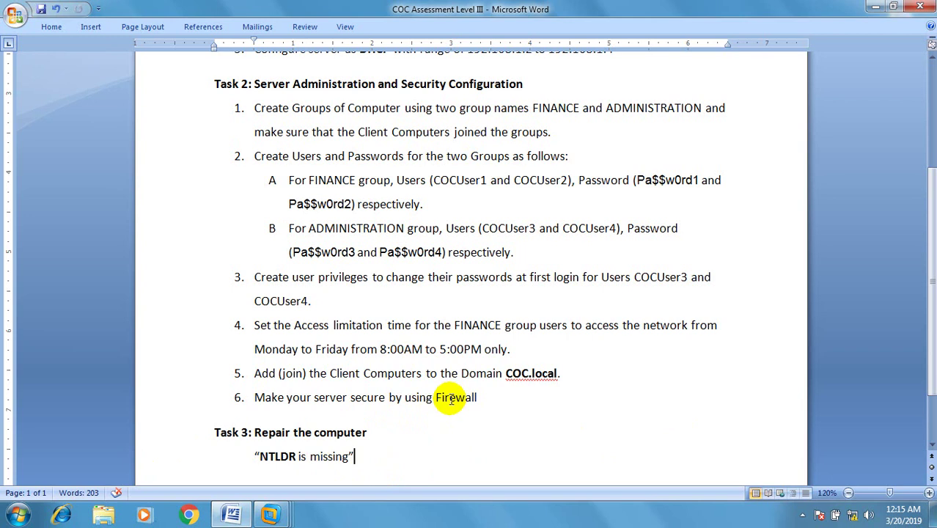
{"action": "left_click_drag", "start_coordinate": [933, 385], "coordinate": [924, 248]}
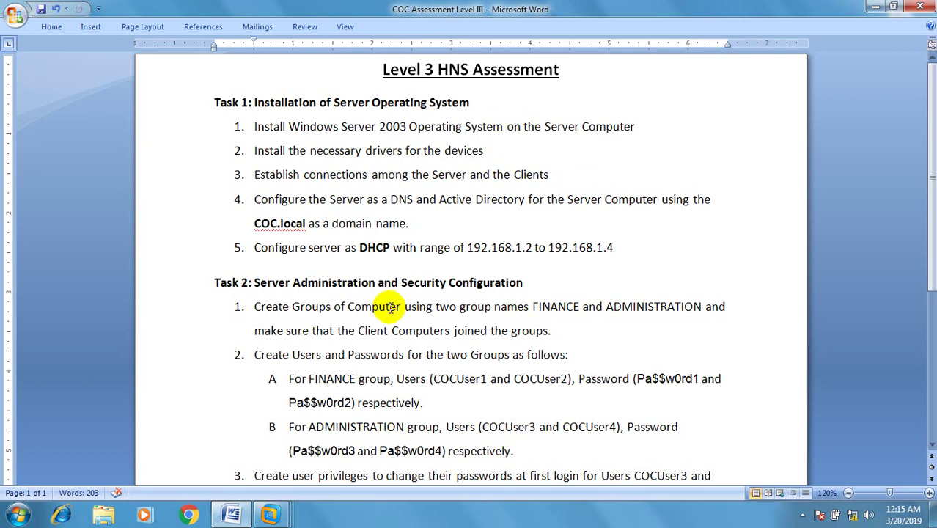
{"action": "mouse_move", "coordinate": [279, 517]}
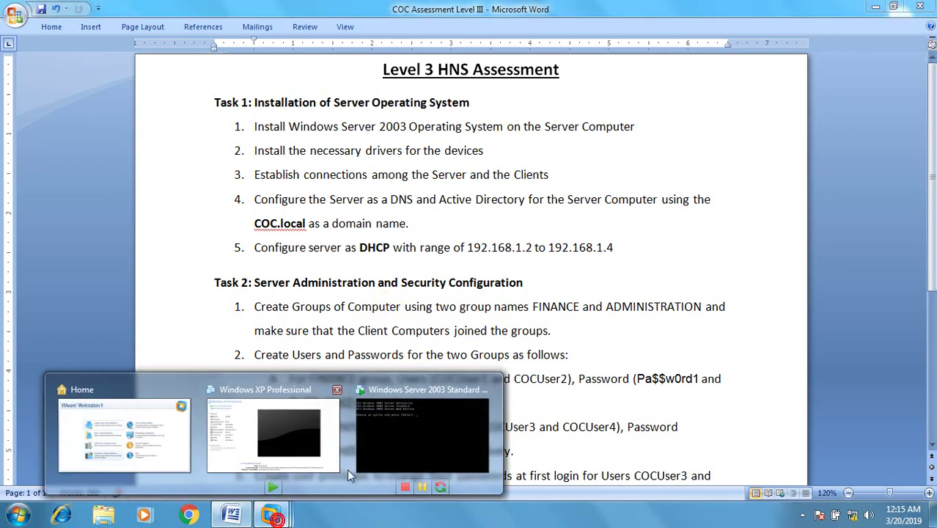
Switch to the Windows Server 2003 VM and choose the Standard edition to boot Setup
{"action": "left_click", "coordinate": [399, 452]}
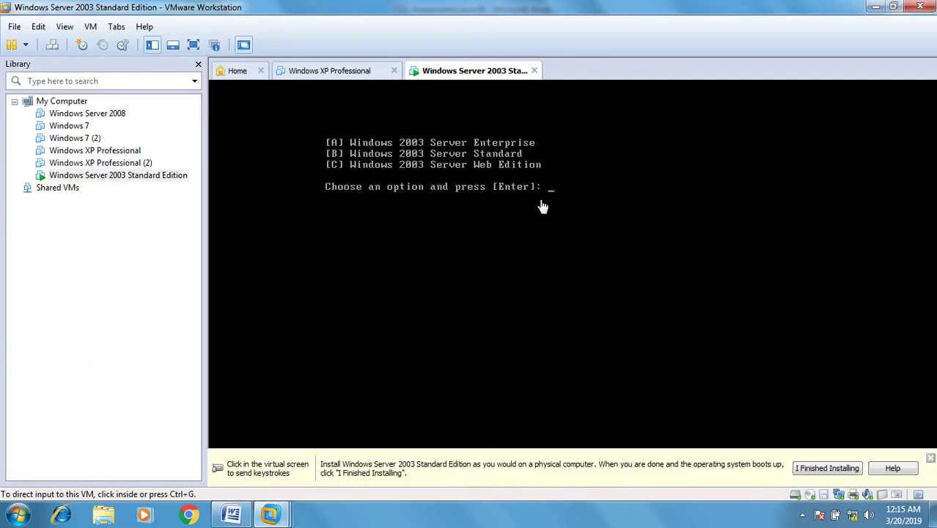
{"action": "left_click", "coordinate": [585, 209]}
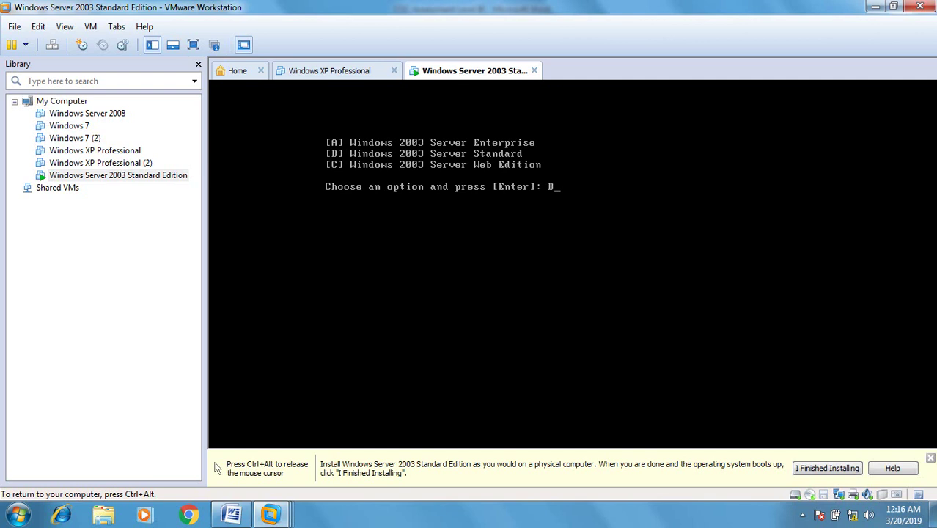
{"action": "key", "text": "ctrl+alt"}
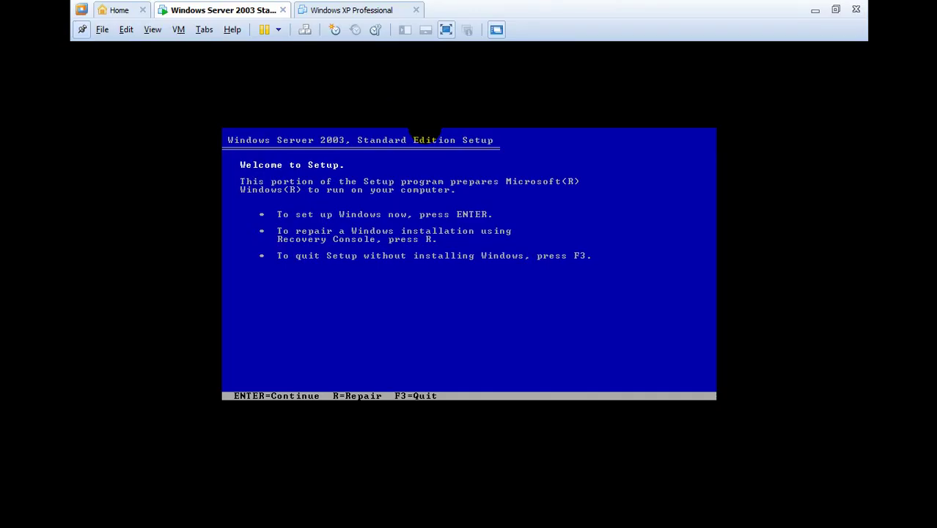
Continue past Welcome to Setup and accept the licence agreement with F8
{"action": "key", "text": "Return"}
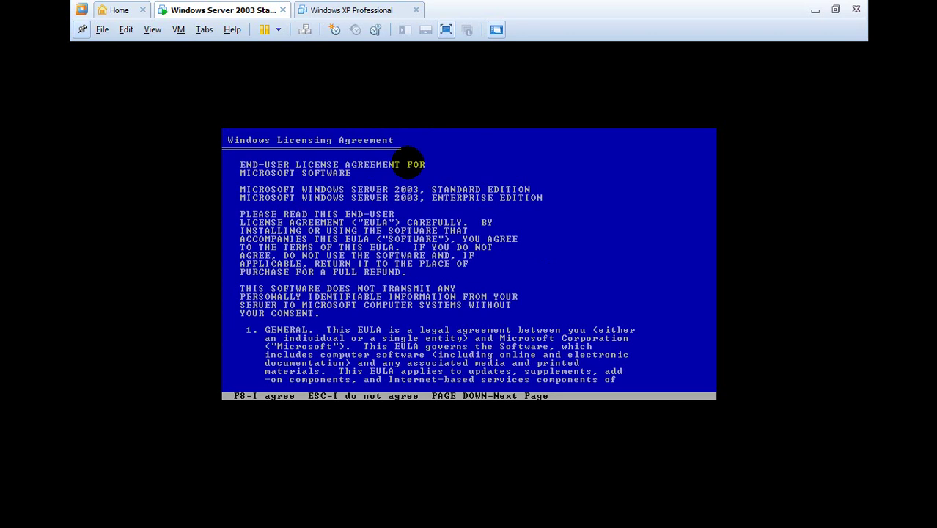
{"action": "key", "text": "F8"}
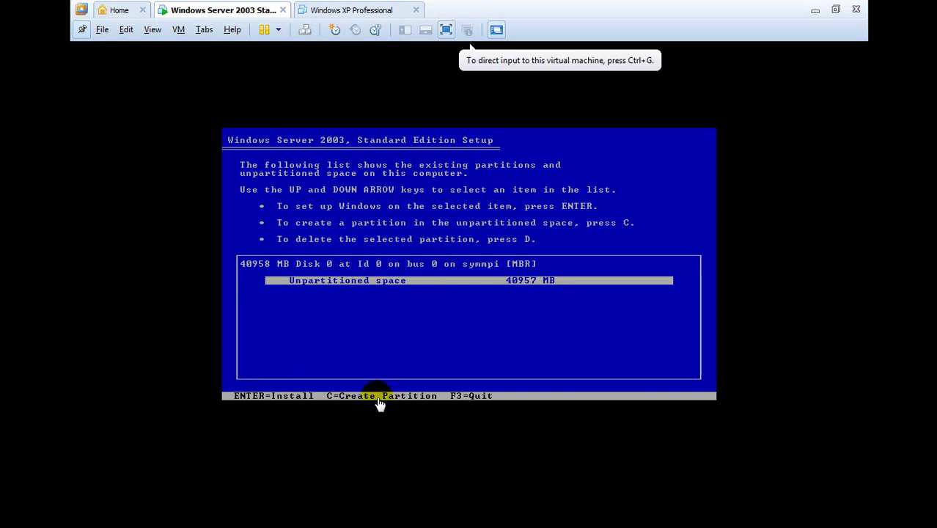
Install Windows on the 40957 MB unpartitioned space using a quick NTFS format
{"action": "left_click", "coordinate": [356, 333]}
{"action": "key", "text": "Return"}
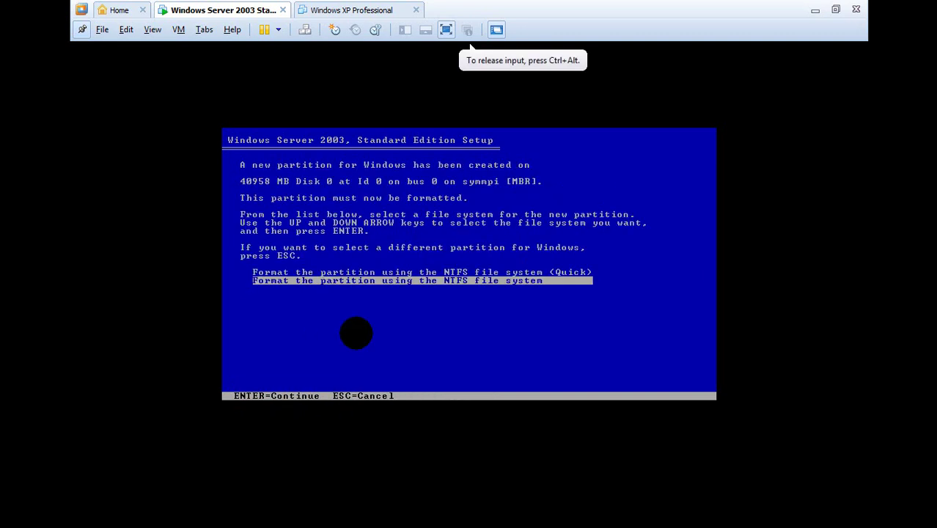
{"action": "key", "text": "Up"}
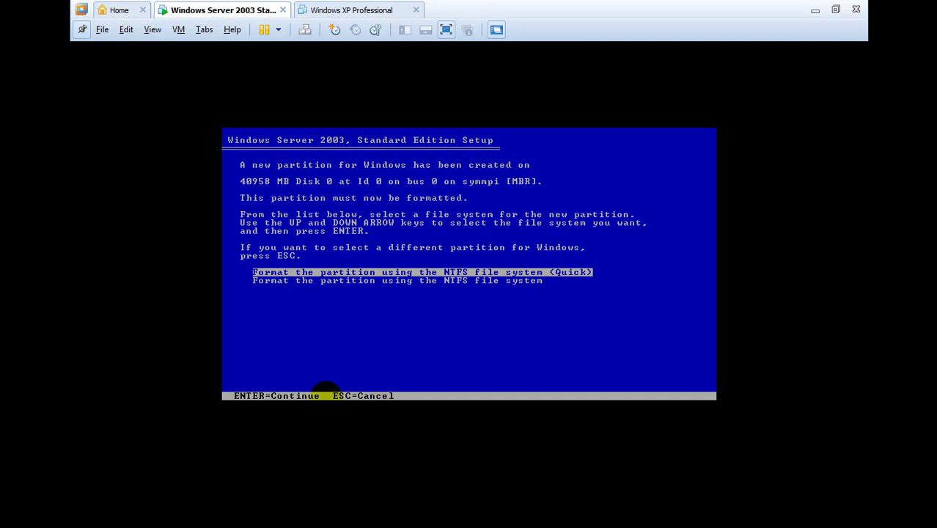
{"action": "key", "text": "Return"}
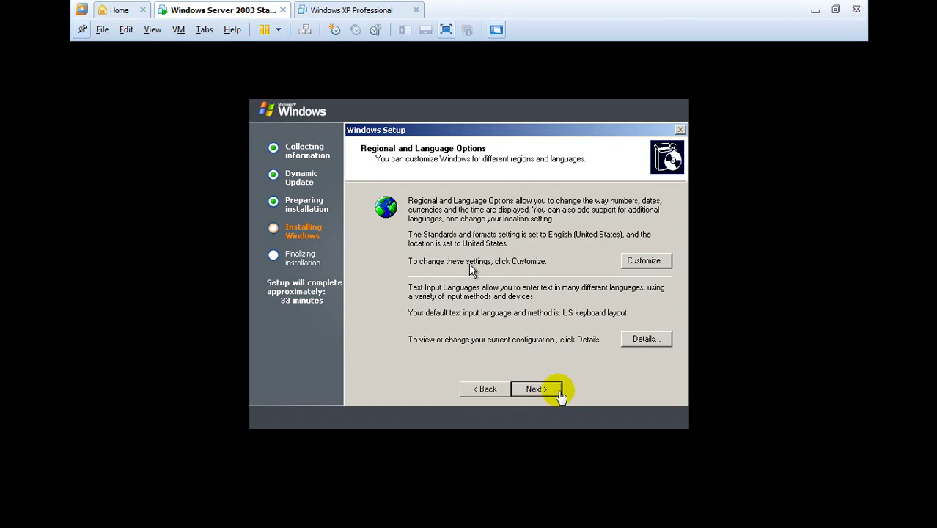
Keep the default Regional and Language Options settings
{"action": "left_click", "coordinate": [538, 390]}
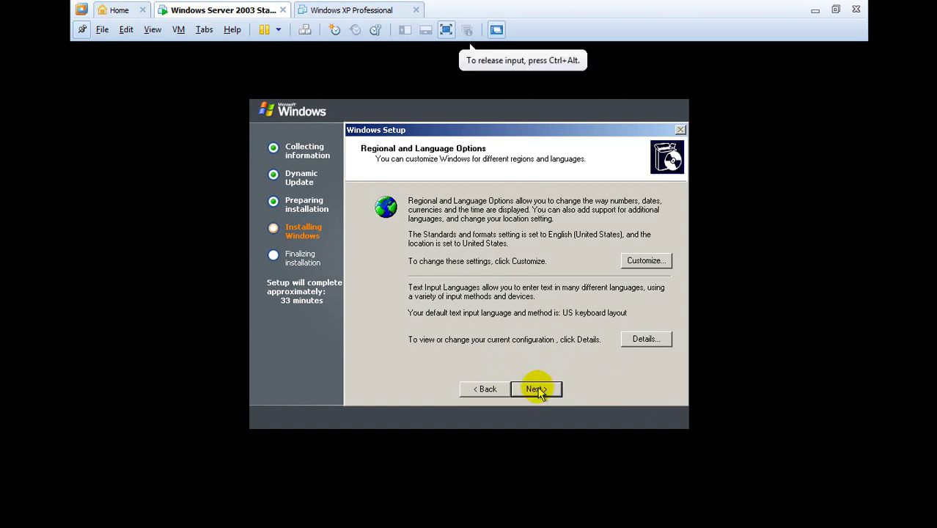
{"action": "key", "text": "ctrl+alt"}
{"action": "left_click", "coordinate": [538, 390]}
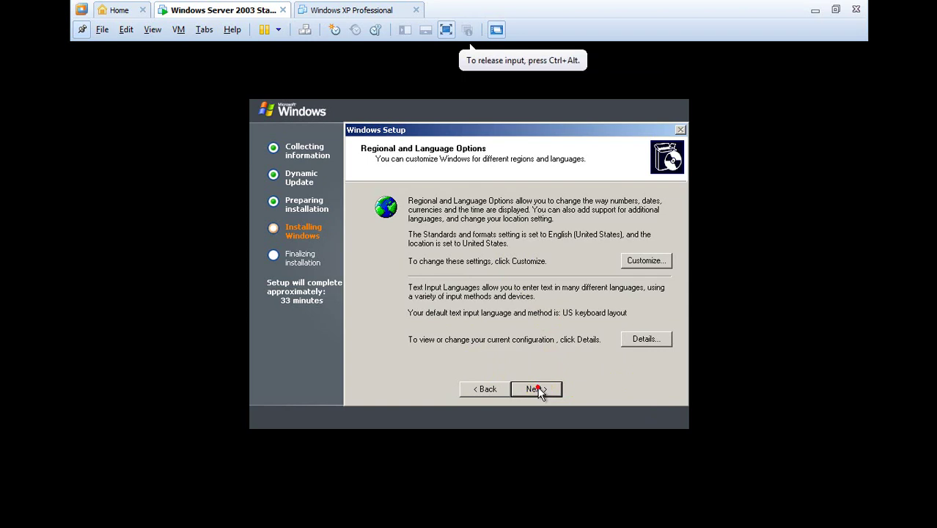
{"action": "left_click", "coordinate": [538, 389]}
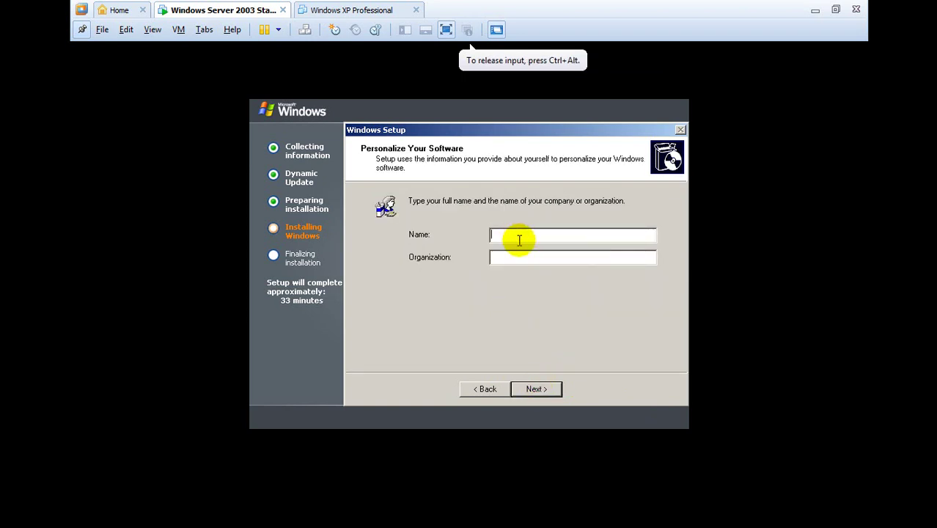
Enter the owner name on Personalize Your Software and move to the Product Key page
{"action": "type", "text": "Ethioic"}
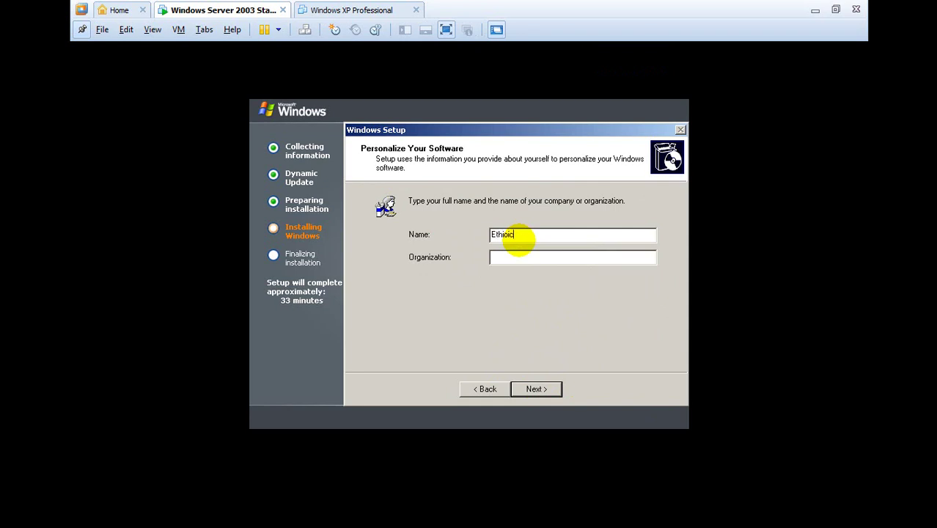
{"action": "type", "text": "tmedia"}
{"action": "left_click", "coordinate": [557, 395]}
{"action": "left_click", "coordinate": [392, 302]}
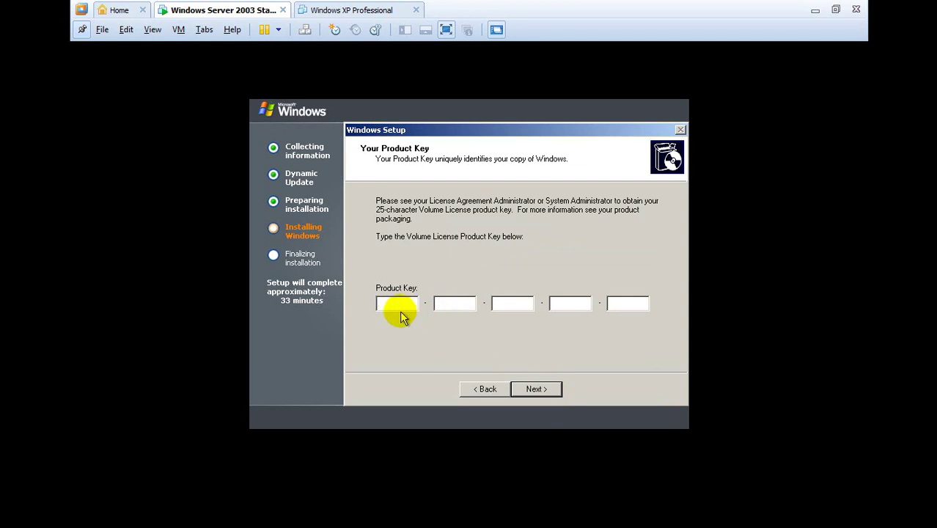
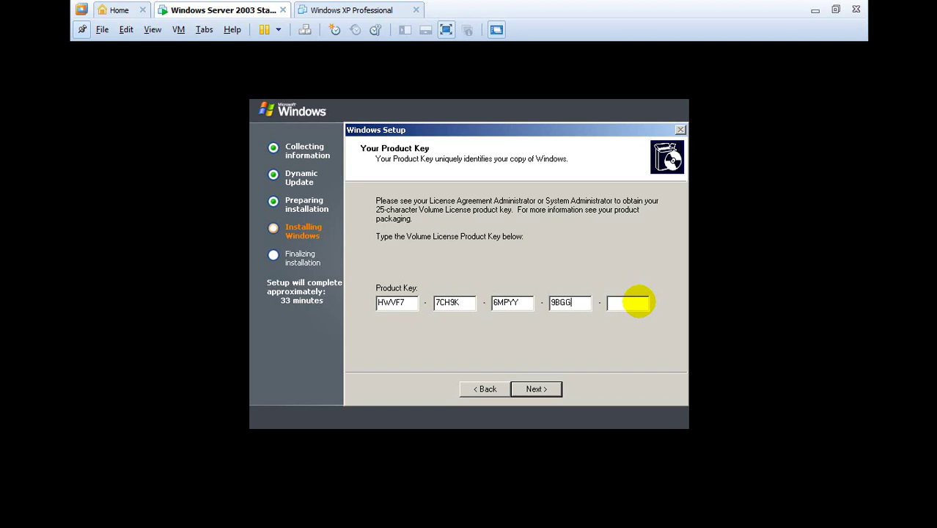
Enter the 25-character volume licence product key and continue to Licensing Modes
{"action": "left_click", "coordinate": [542, 390]}
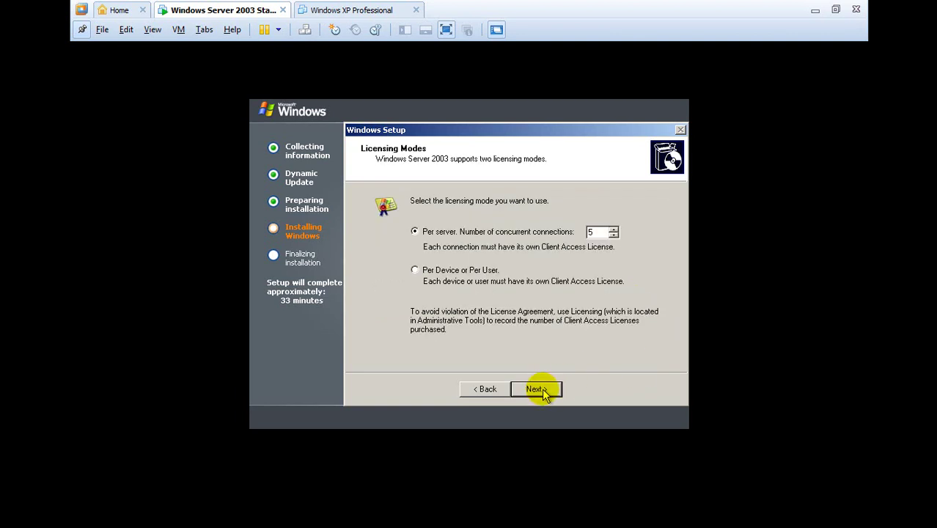
Keep Per server licensing with 5 connections, set the Administrator password, and accept date and time
{"action": "left_click", "coordinate": [542, 390]}
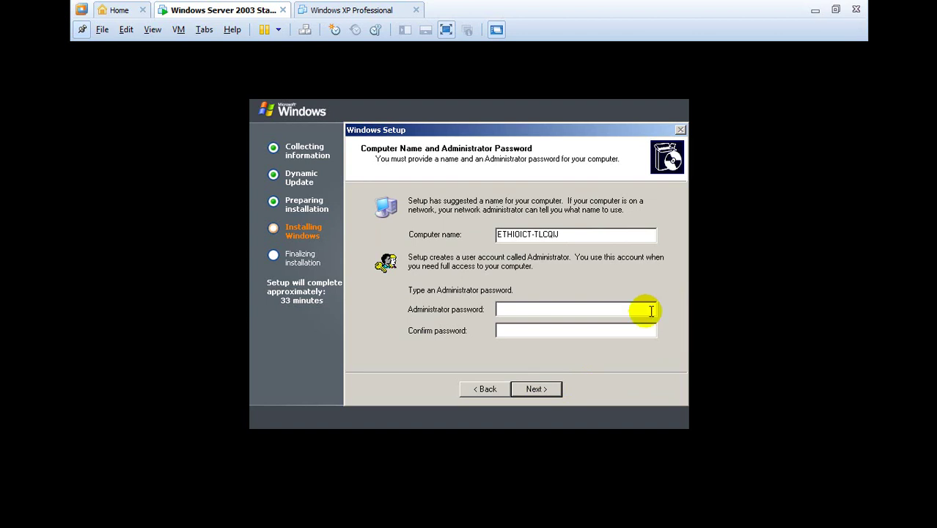
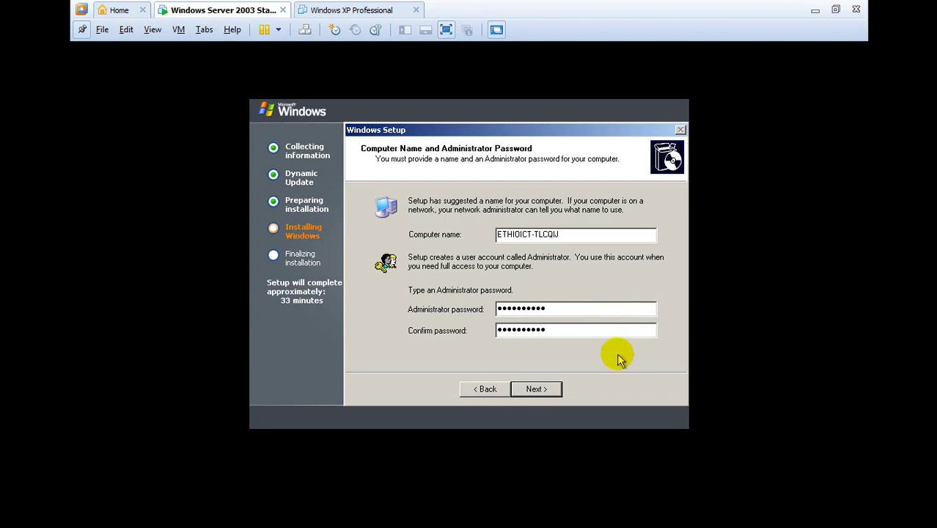
{"action": "left_click", "coordinate": [551, 395]}
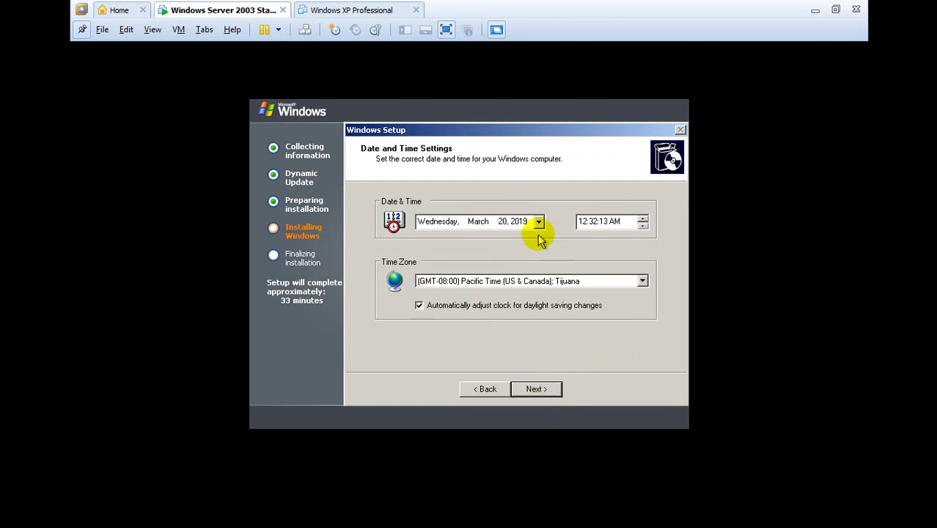
{"action": "left_click", "coordinate": [541, 390]}
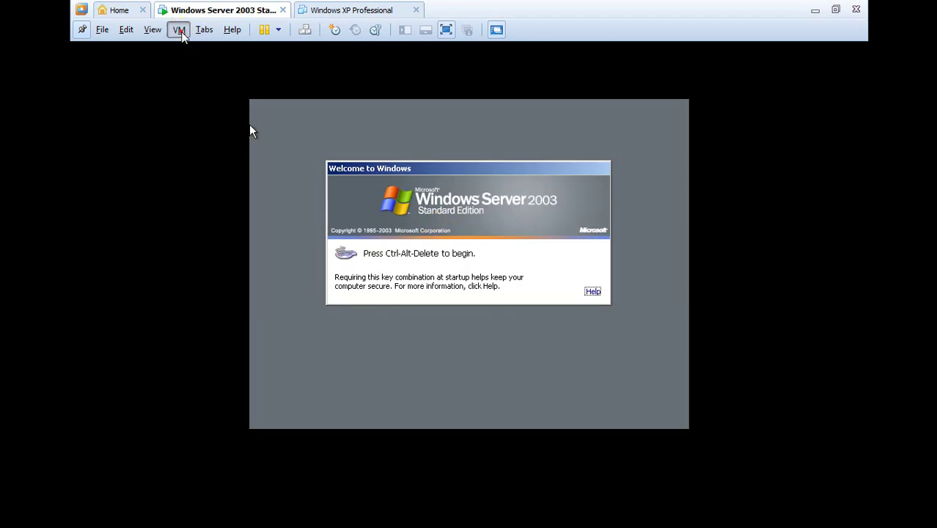
Send Ctrl+Alt+Del from the VM menu and log on with the Administrator password
{"action": "left_click", "coordinate": [178, 30]}
{"action": "left_click", "coordinate": [191, 97]}
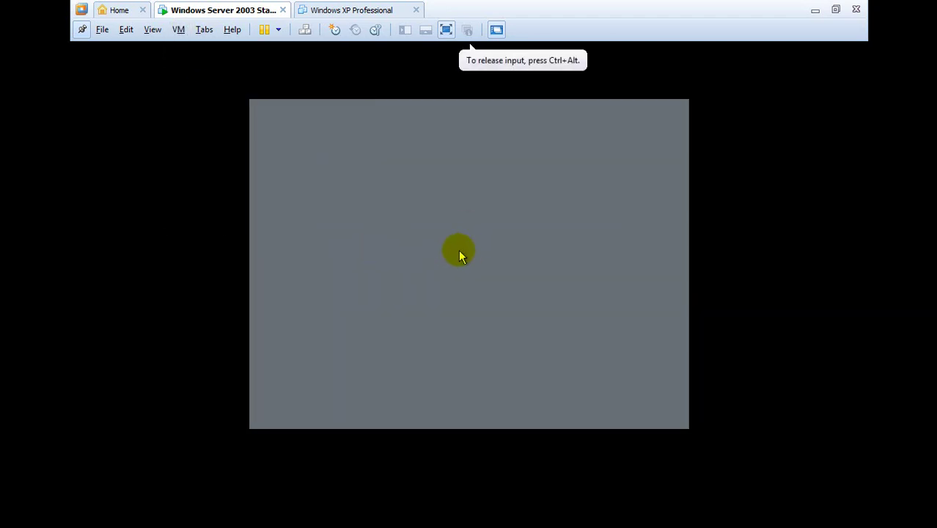
{"action": "type", "text": "••••••"}
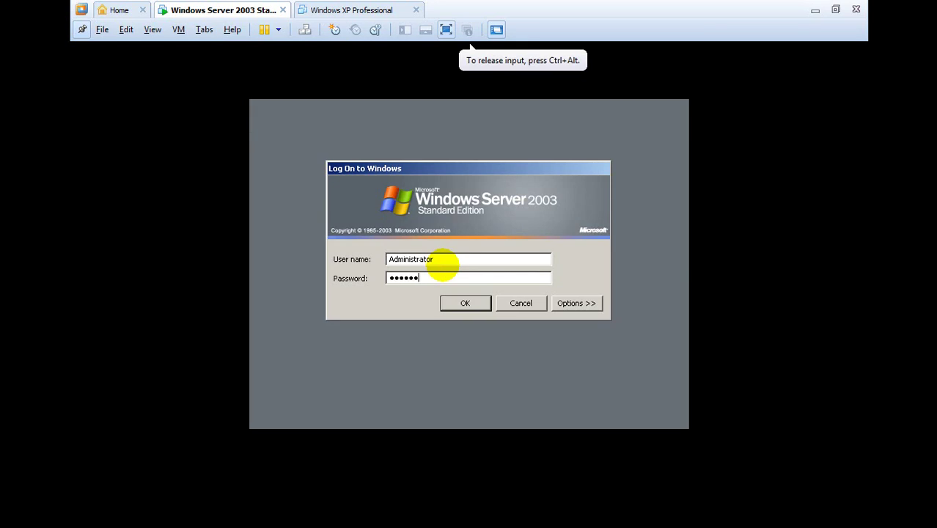
{"action": "type", "text": "••••"}
{"action": "key", "text": "Return"}
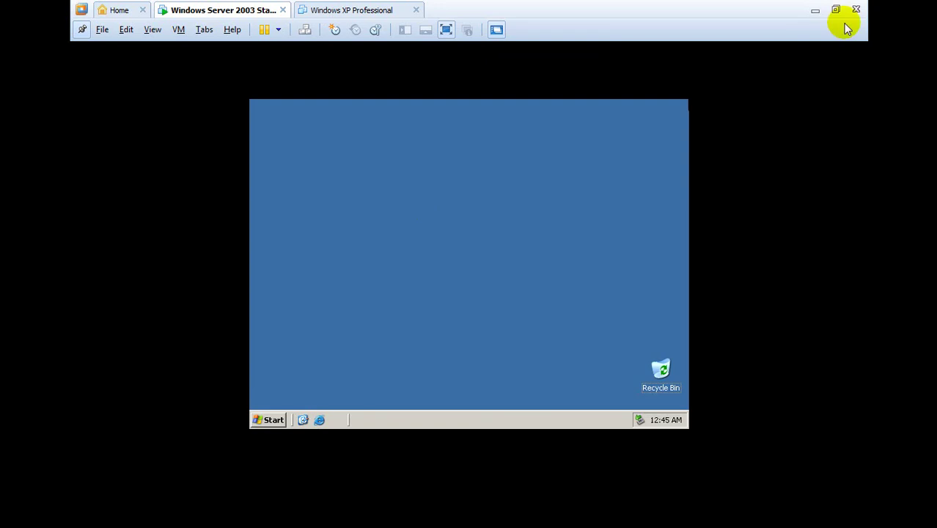
Minimise VMware to check the document, then restore it and return to the Server 2003 desktop
{"action": "left_click", "coordinate": [815, 10]}
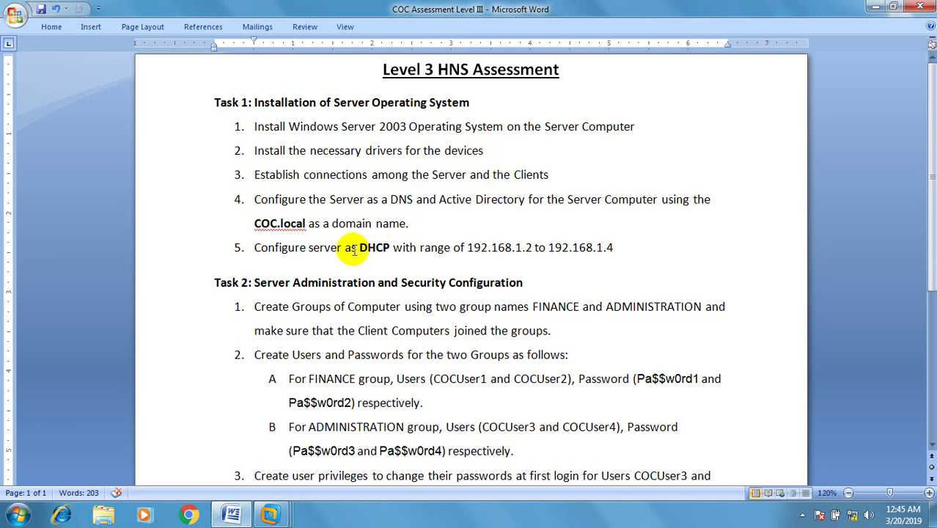
{"action": "left_click", "coordinate": [271, 516]}
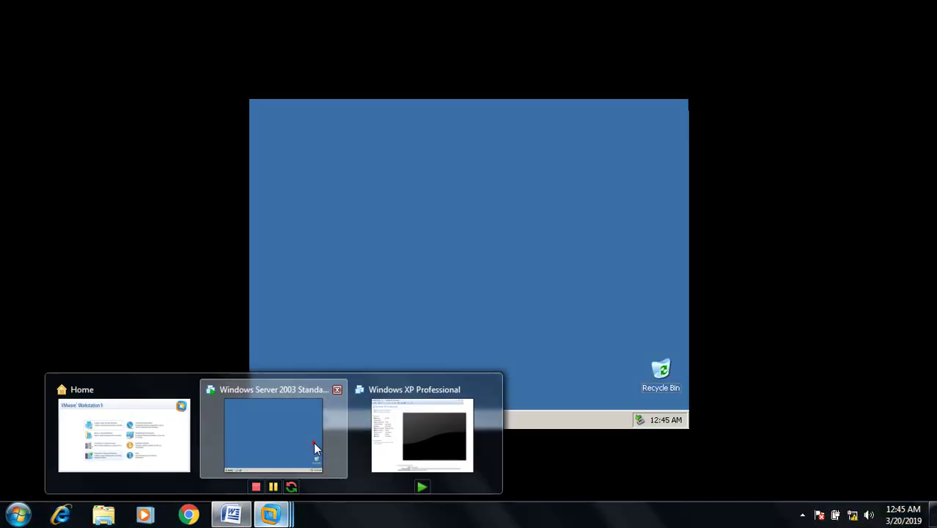
{"action": "left_click", "coordinate": [314, 442]}
{"action": "left_click", "coordinate": [475, 283]}
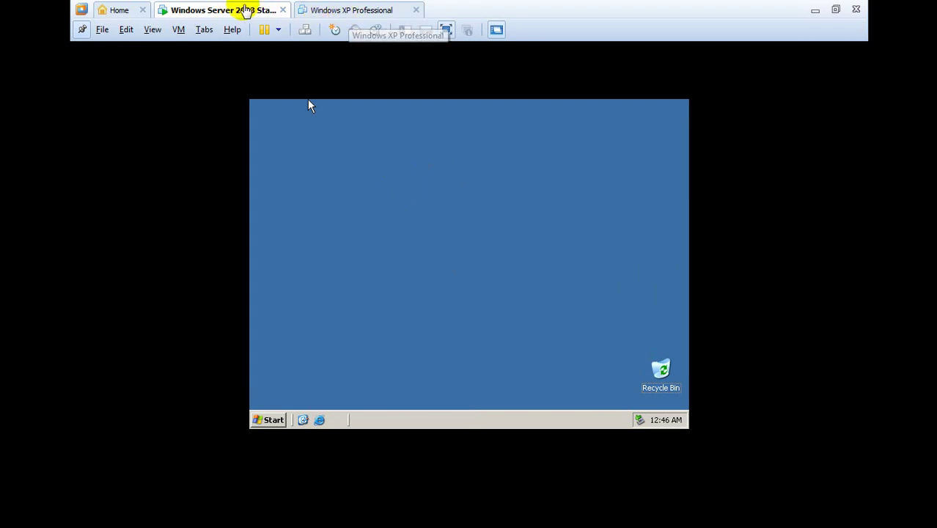
{"action": "left_click", "coordinate": [429, 191]}
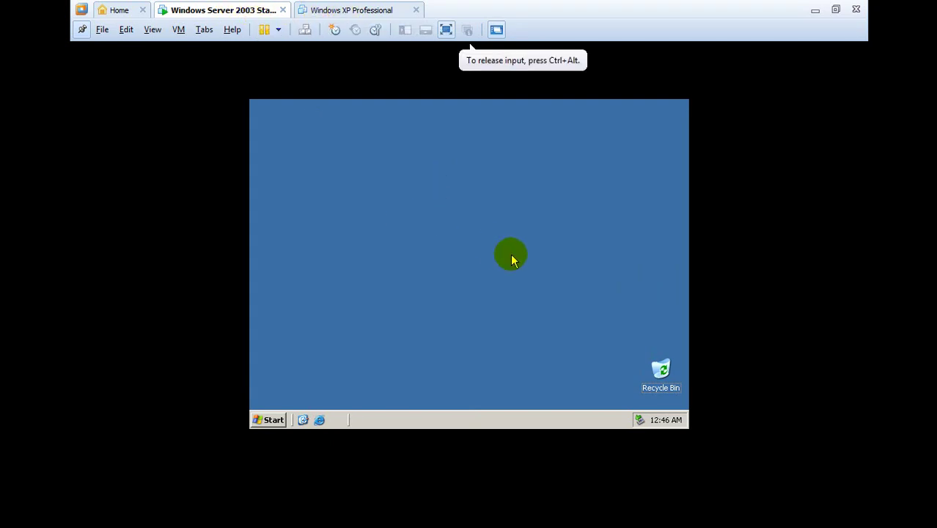
Enable the My Documents, My Computer, My Network Places and Internet Explorer desktop icons in Display Properties
{"action": "right_click", "coordinate": [447, 223]}
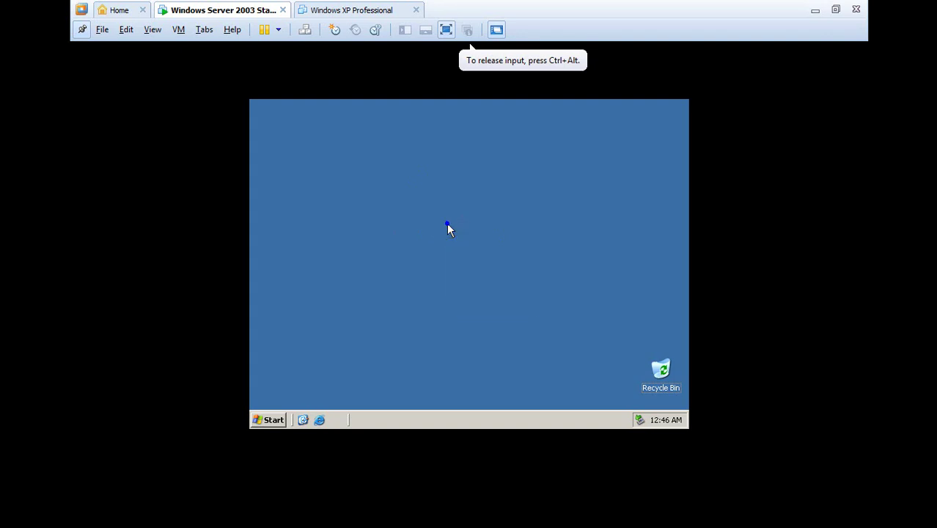
{"action": "left_click", "coordinate": [484, 308]}
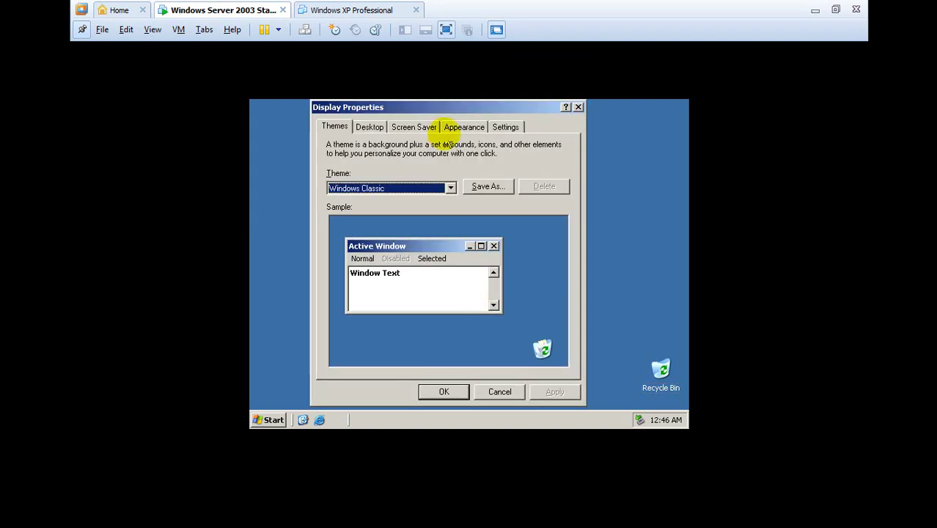
{"action": "left_click", "coordinate": [373, 129]}
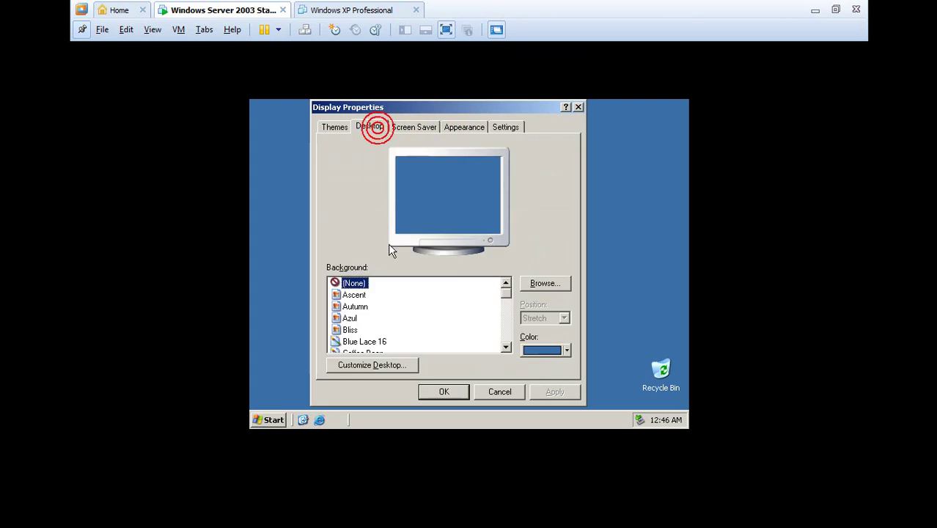
{"action": "left_click", "coordinate": [407, 367]}
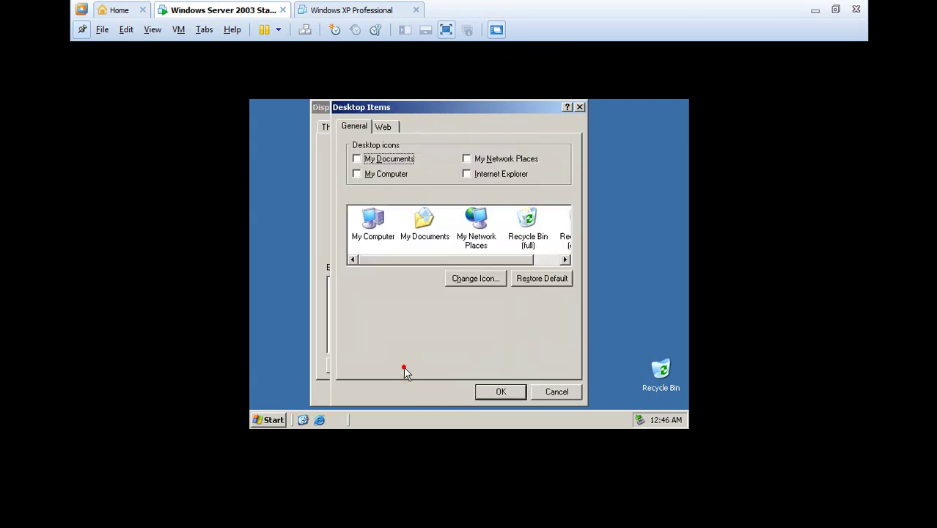
{"action": "left_click", "coordinate": [396, 159]}
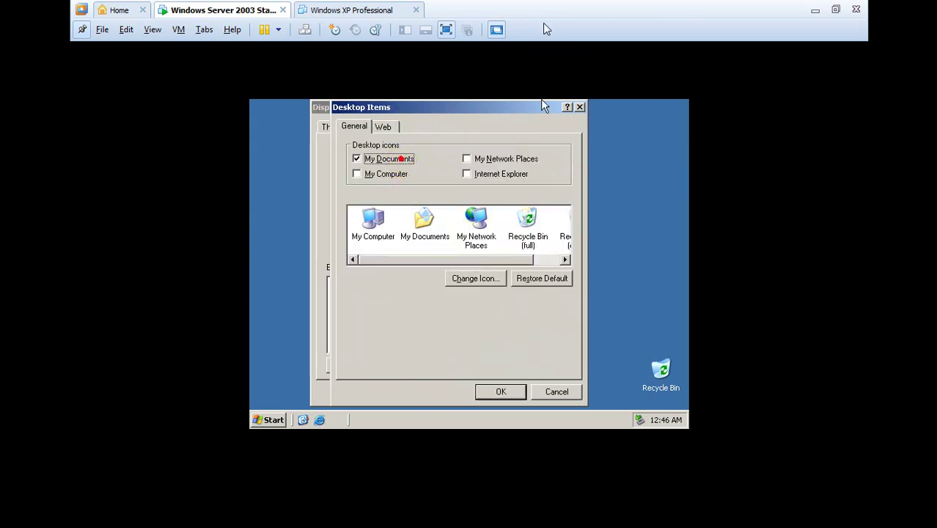
{"action": "left_click", "coordinate": [380, 175]}
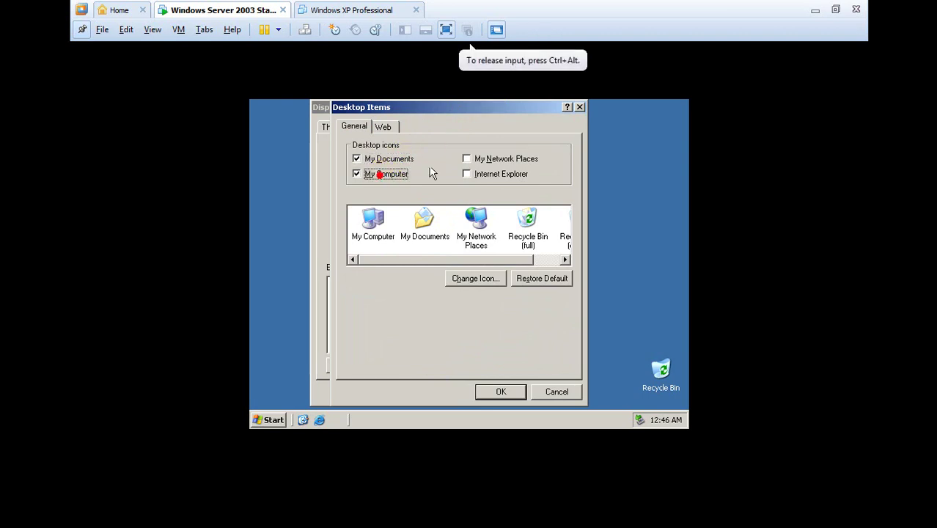
{"action": "left_click", "coordinate": [488, 160]}
{"action": "left_click", "coordinate": [467, 174]}
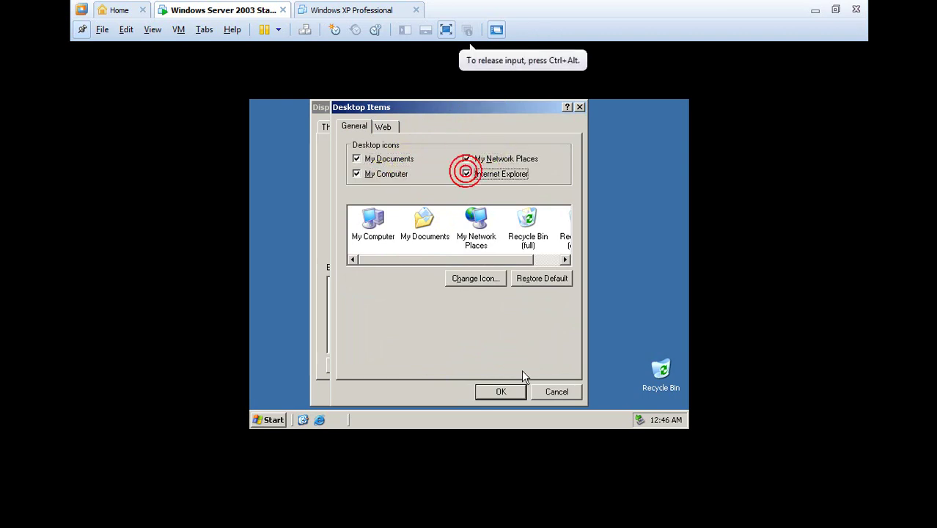
{"action": "left_click", "coordinate": [504, 392]}
{"action": "left_click", "coordinate": [546, 391]}
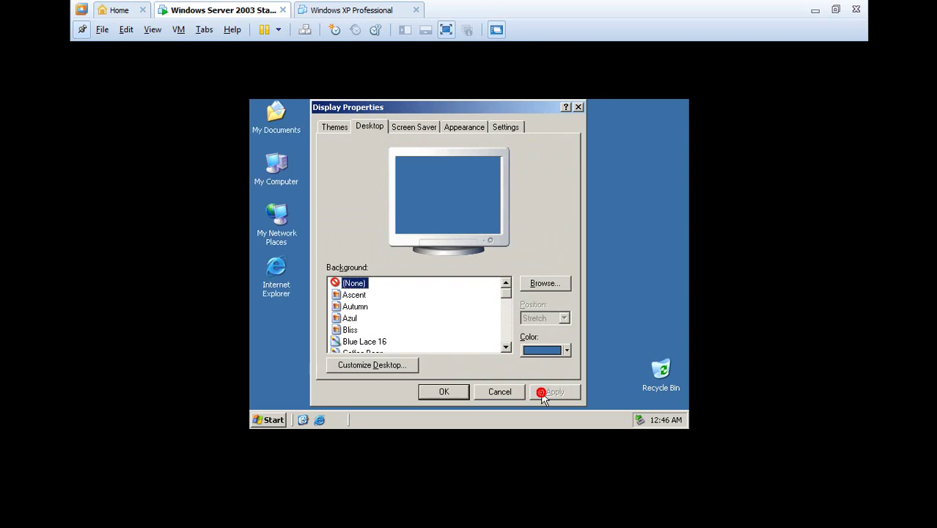
{"action": "left_click", "coordinate": [463, 392]}
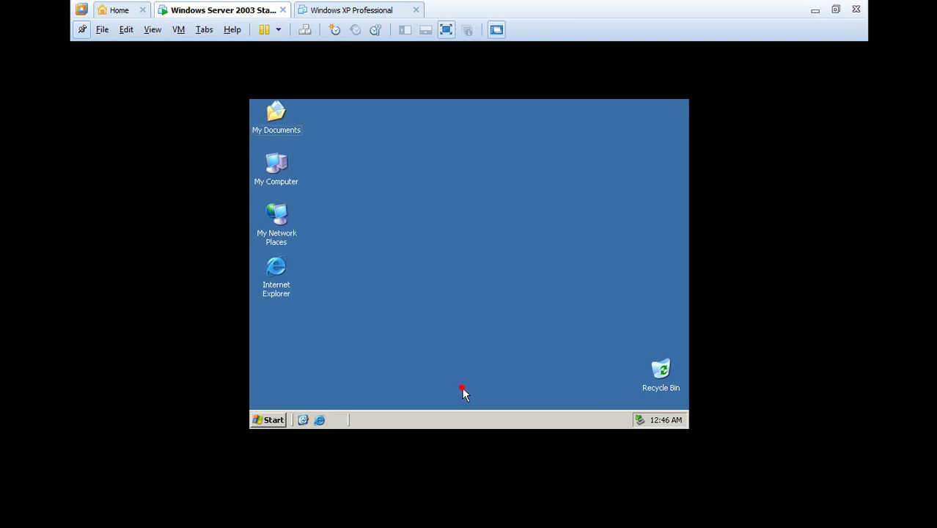
Open Network Connections from My Network Places and inspect the server's Local Area Connection
{"action": "right_click", "coordinate": [279, 228]}
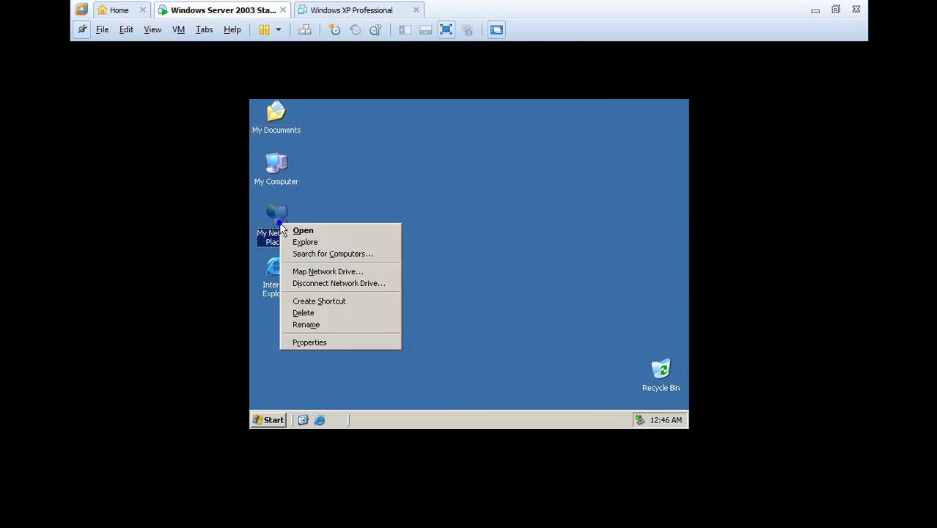
{"action": "left_click", "coordinate": [314, 343]}
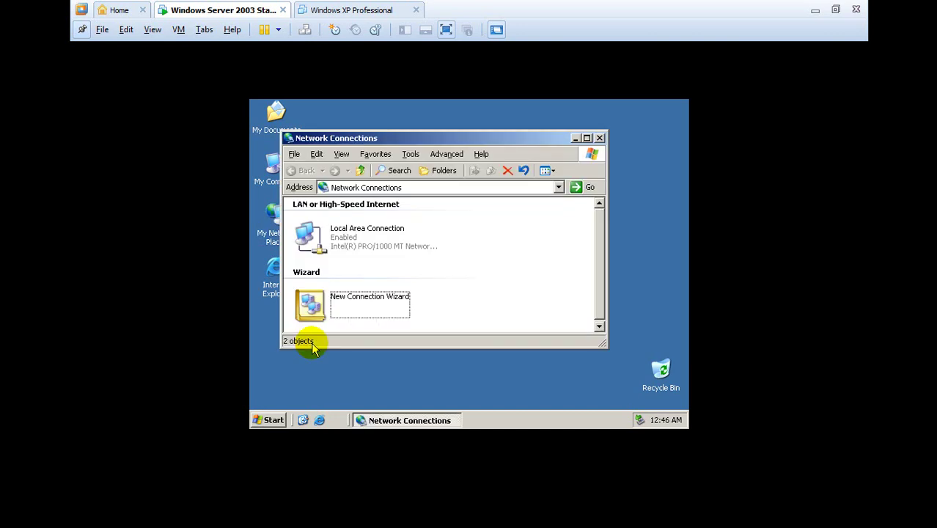
{"action": "left_click", "coordinate": [371, 247]}
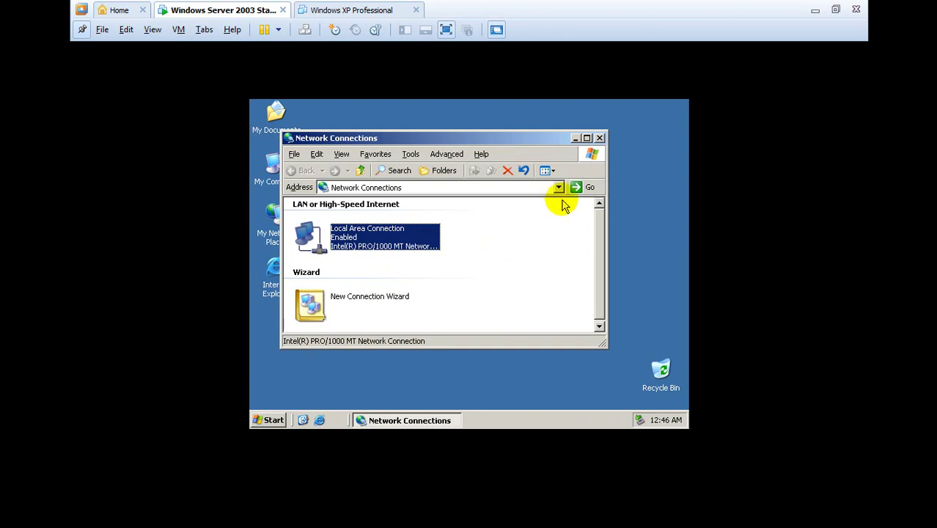
{"action": "left_click", "coordinate": [532, 244]}
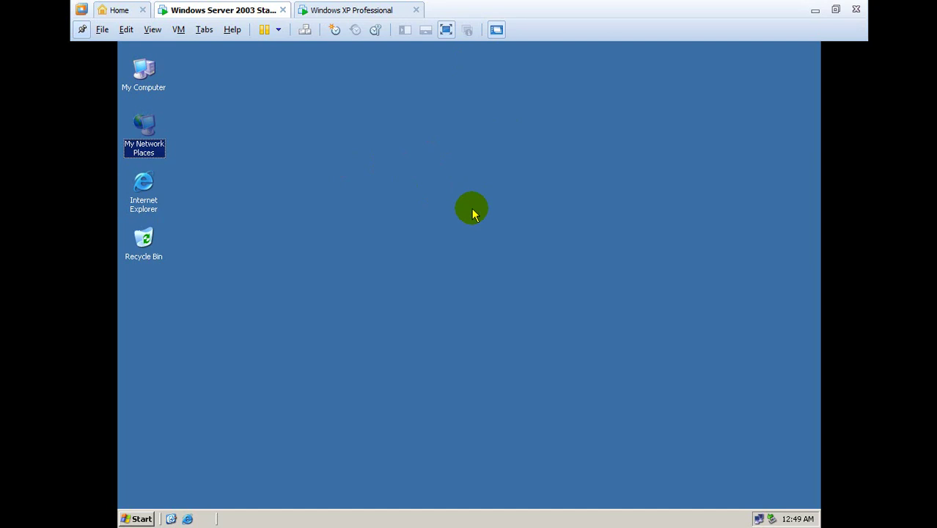
Read the Word task's DHCP range starting at 192.168.1.2, then bring the VMware windows back up
{"action": "left_click", "coordinate": [815, 11]}
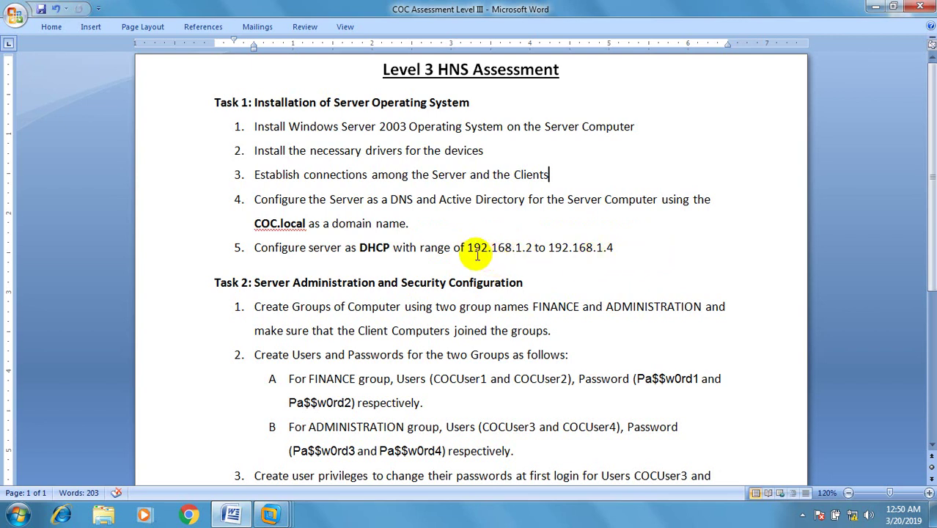
{"action": "left_click_drag", "start_coordinate": [467, 250], "coordinate": [517, 247]}
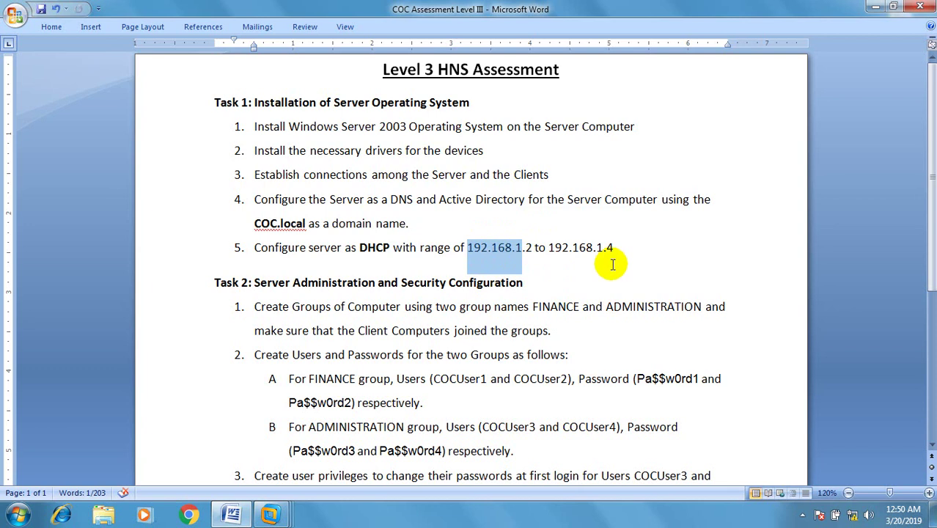
{"action": "left_click_drag", "start_coordinate": [527, 248], "coordinate": [535, 248]}
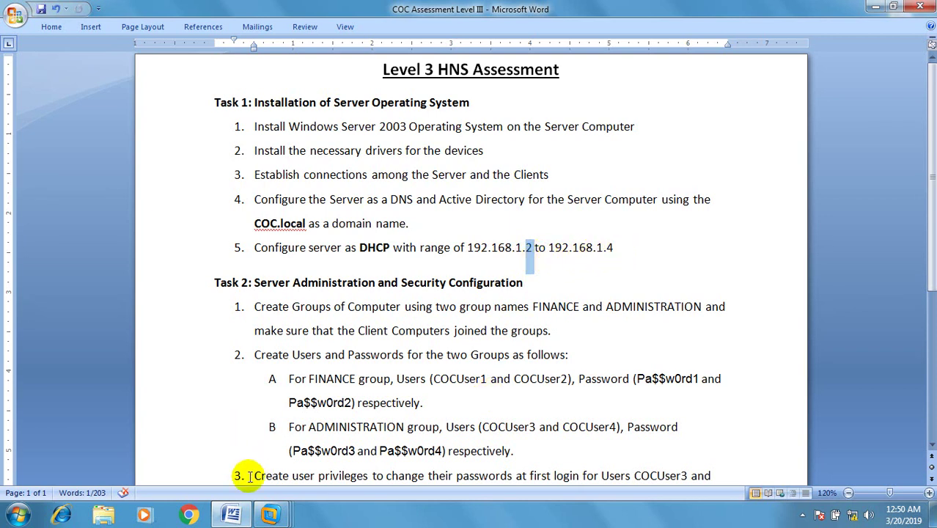
{"action": "left_click", "coordinate": [270, 516]}
On the server, open the TCP/IP properties of the Local Area Connection
{"action": "left_click", "coordinate": [289, 435]}
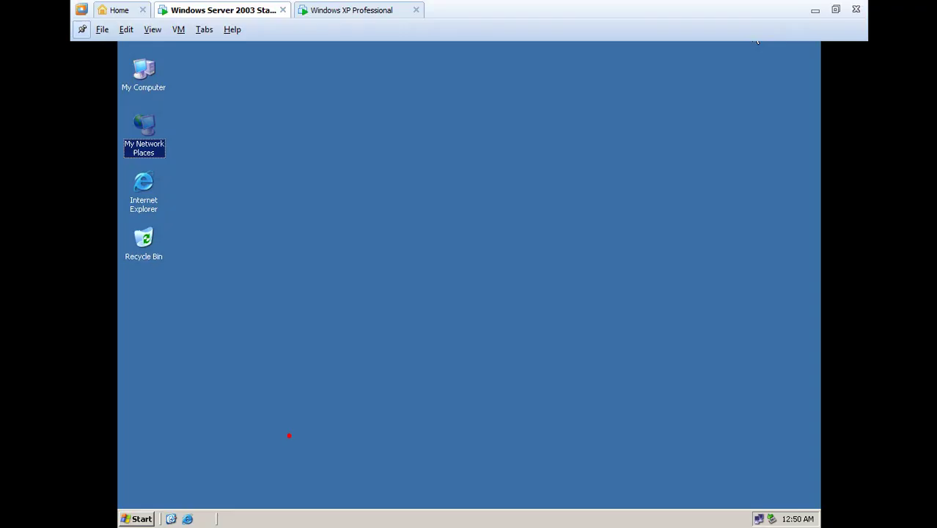
{"action": "right_click", "coordinate": [758, 519]}
{"action": "left_click", "coordinate": [754, 512]}
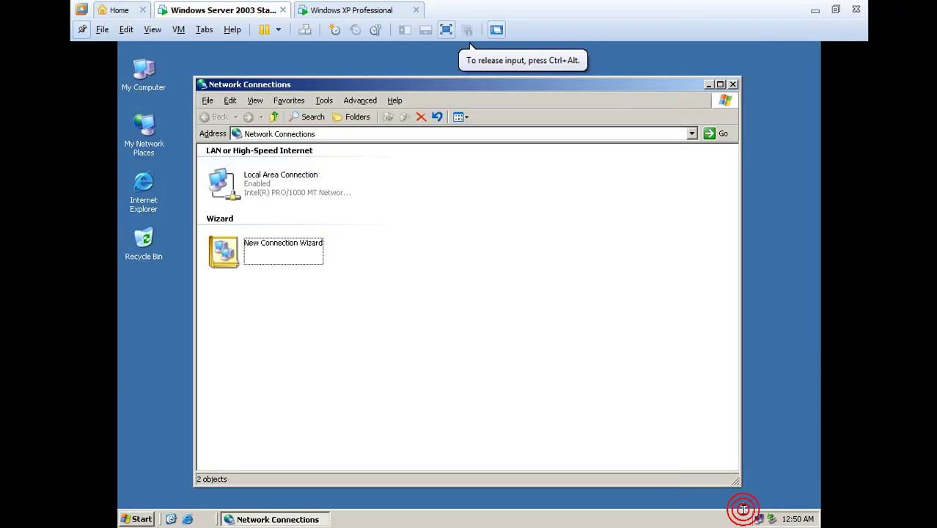
{"action": "right_click", "coordinate": [272, 184]}
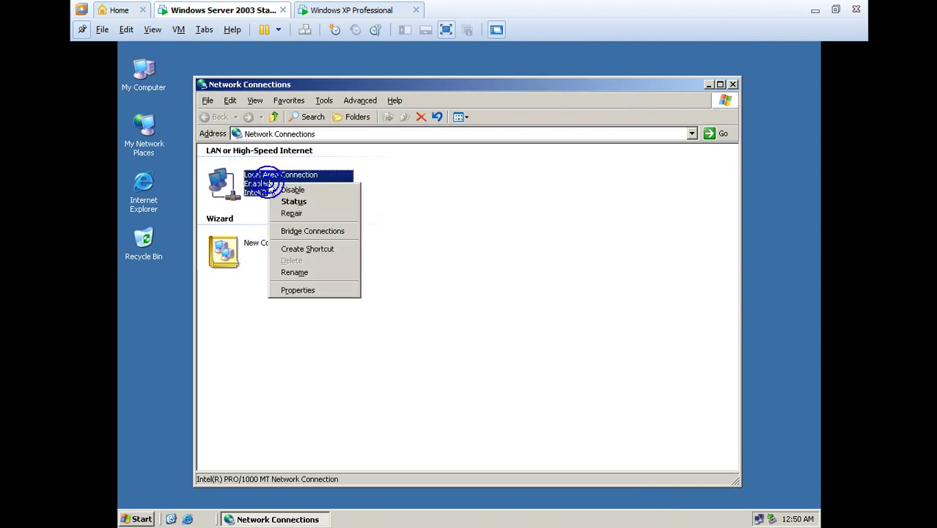
{"action": "left_click", "coordinate": [307, 292]}
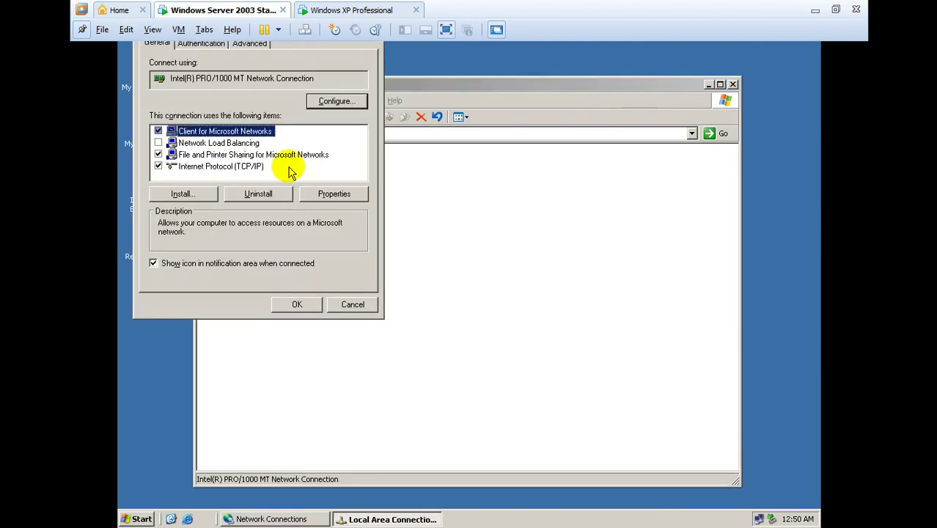
{"action": "left_click", "coordinate": [257, 167]}
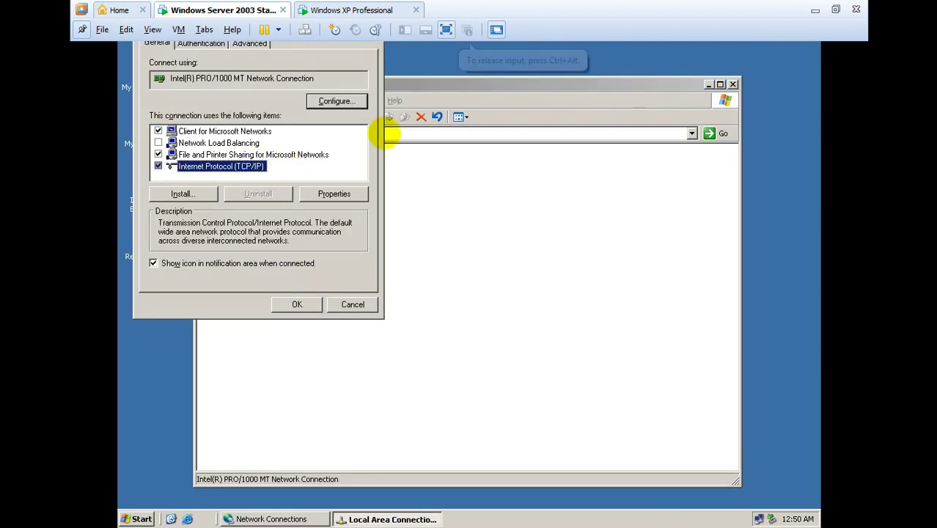
{"action": "left_click", "coordinate": [331, 192]}
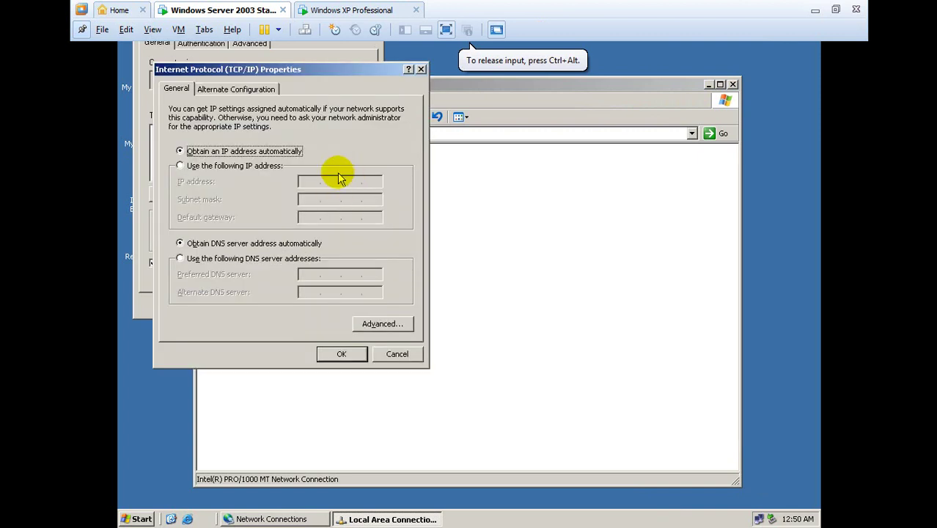
Assign static IP 192.168.1.1, mask 255.255.255.0 and preferred DNS 192.168.1.1, and save
{"action": "left_click", "coordinate": [233, 166]}
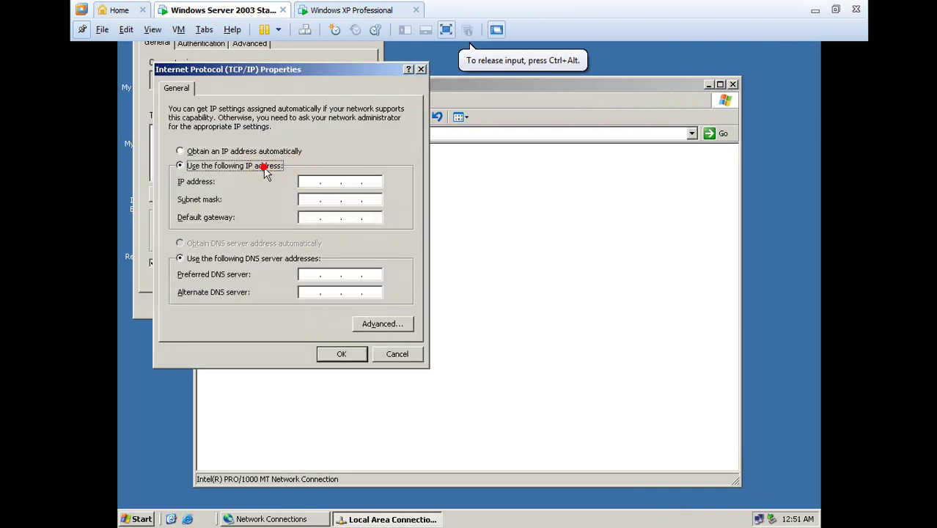
{"action": "left_click", "coordinate": [311, 181]}
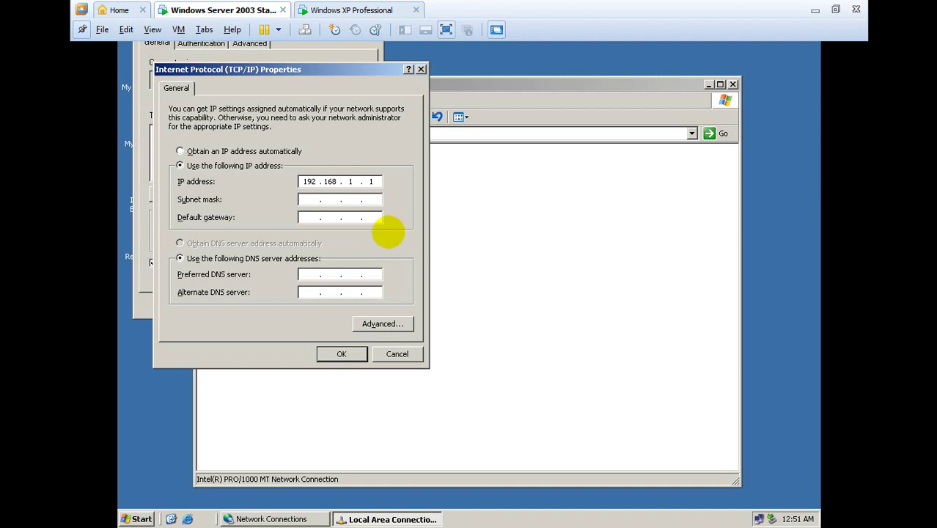
{"action": "left_click", "coordinate": [350, 200]}
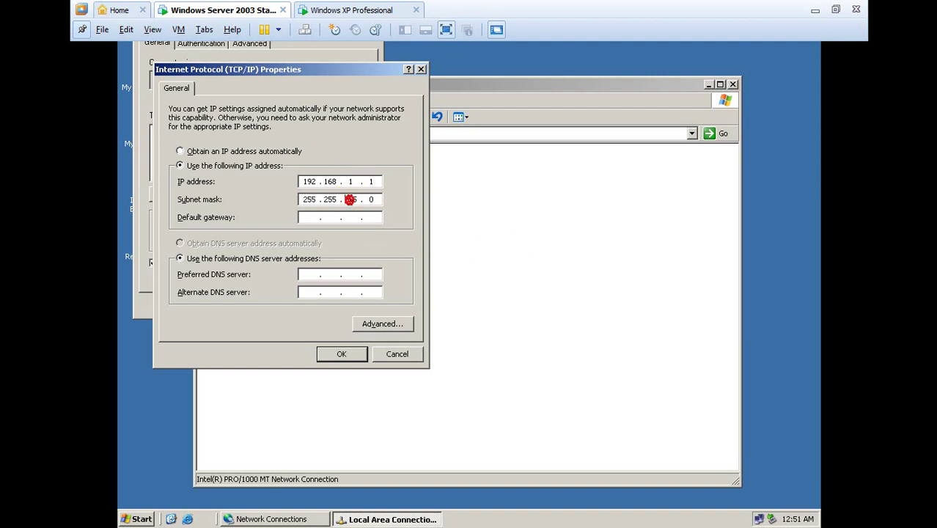
{"action": "left_click", "coordinate": [309, 275]}
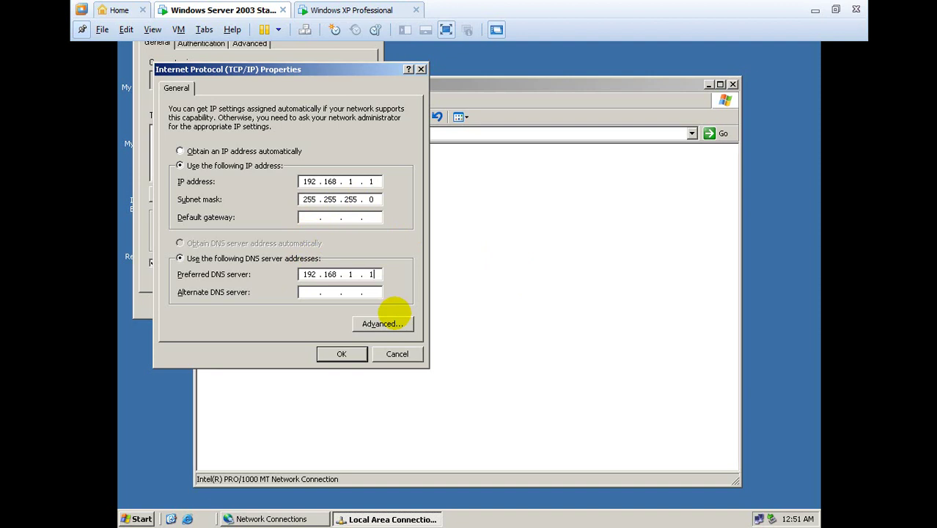
{"action": "left_click", "coordinate": [358, 373]}
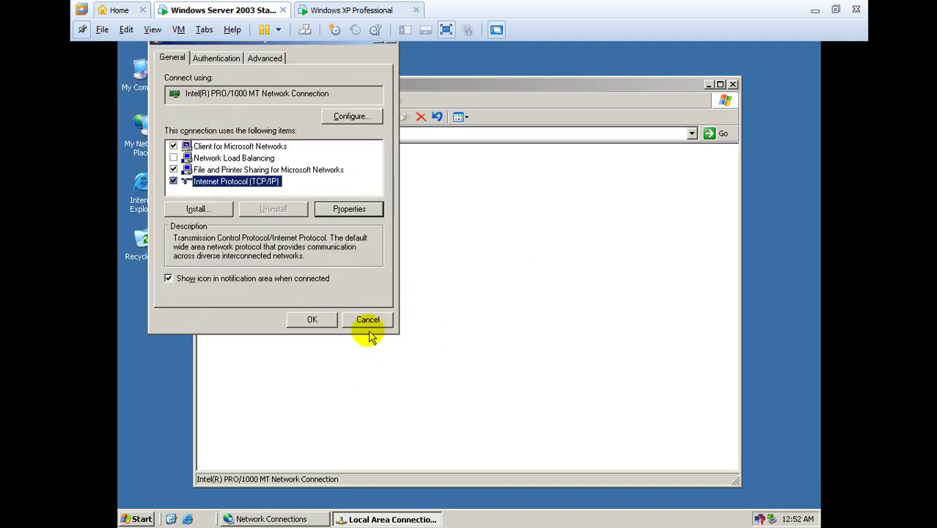
{"action": "left_click", "coordinate": [317, 323]}
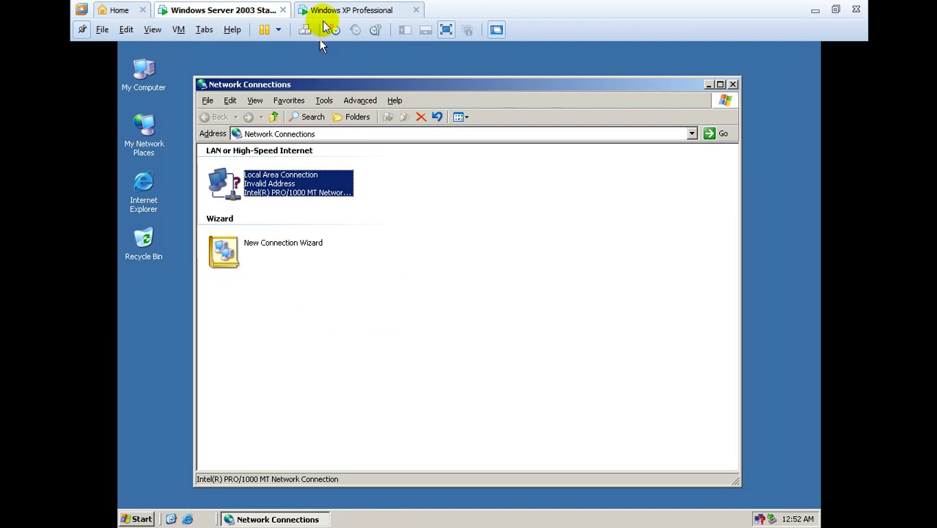
On the Windows XP VM, bring up the Local Area Connection's TCP/IP properties
{"action": "left_click", "coordinate": [366, 12]}
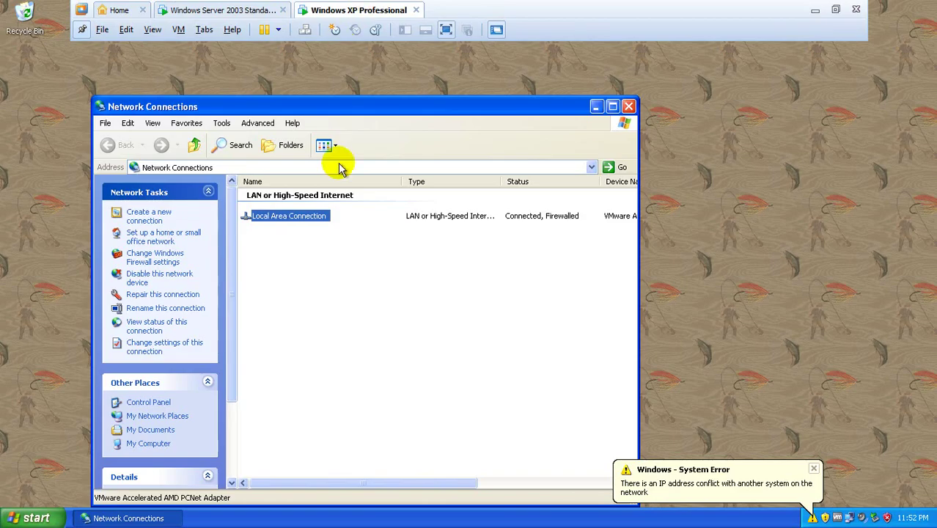
{"action": "right_click", "coordinate": [286, 220]}
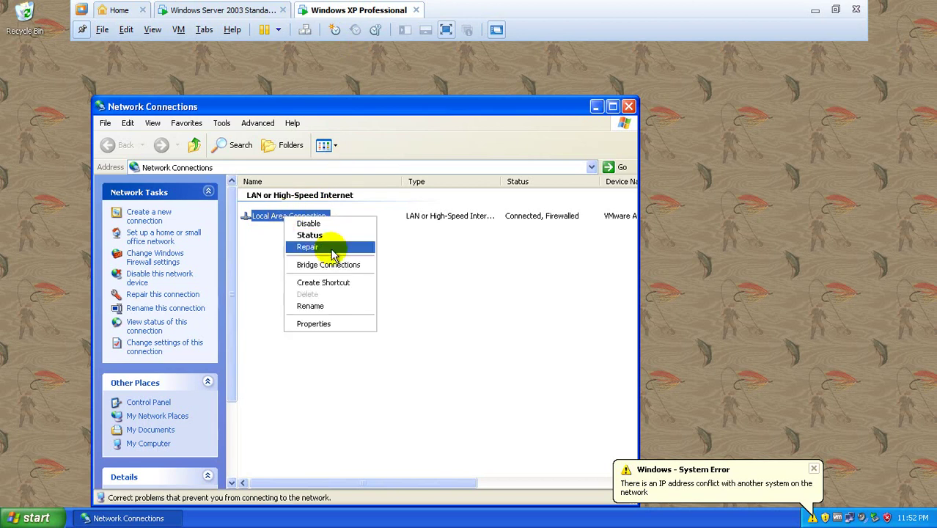
{"action": "left_click", "coordinate": [302, 325]}
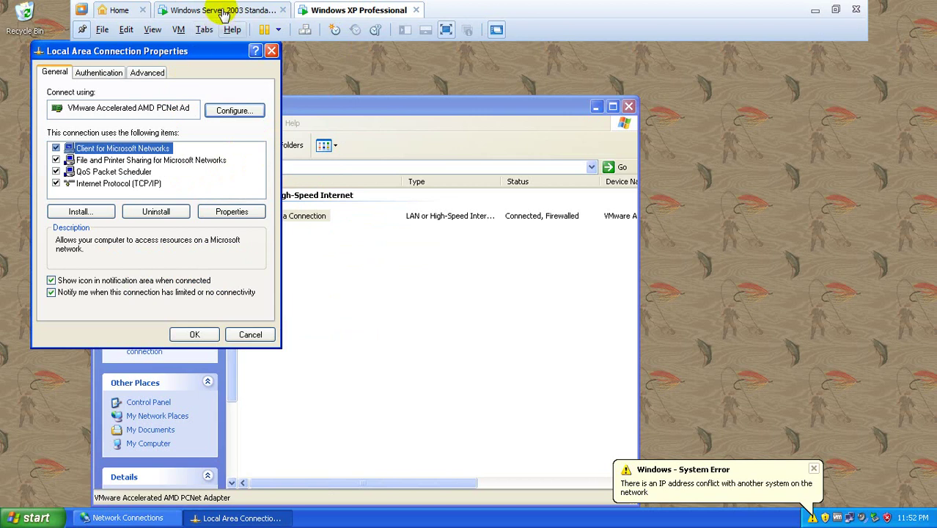
{"action": "left_click", "coordinate": [150, 187]}
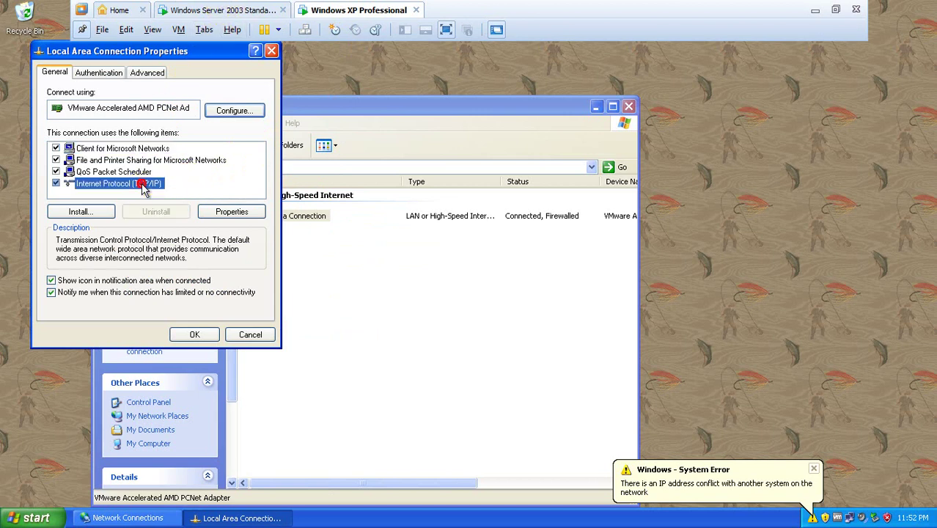
{"action": "left_click", "coordinate": [232, 212]}
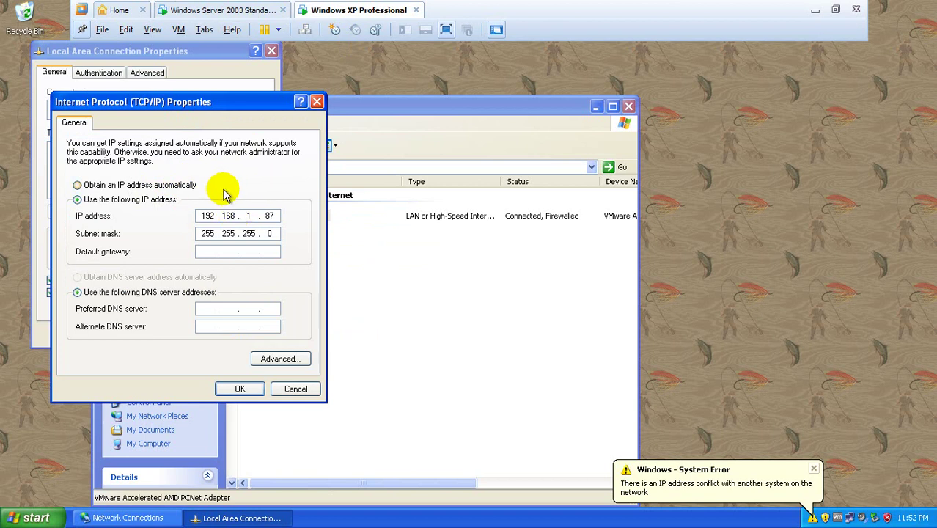
Set the XP client to obtain IP and DNS addresses automatically, then return to the server
{"action": "left_click", "coordinate": [173, 187]}
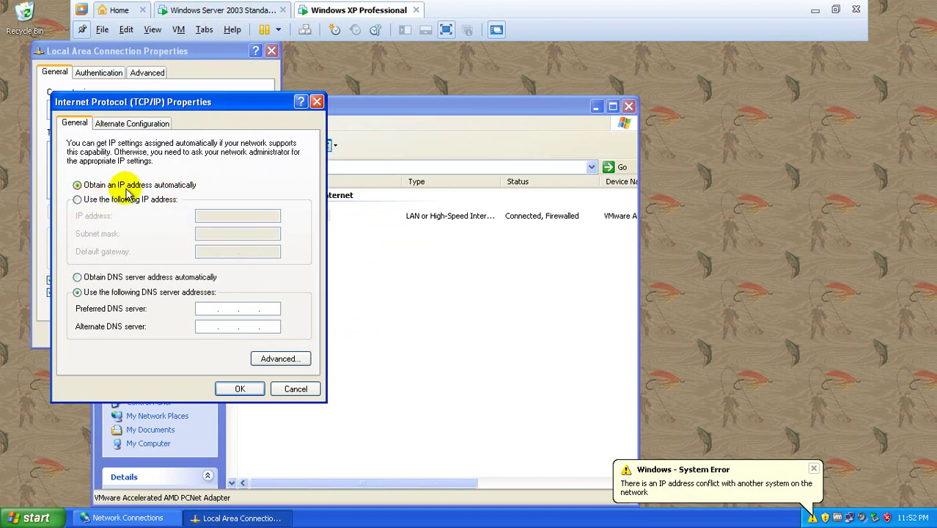
{"action": "left_click", "coordinate": [2, 424]}
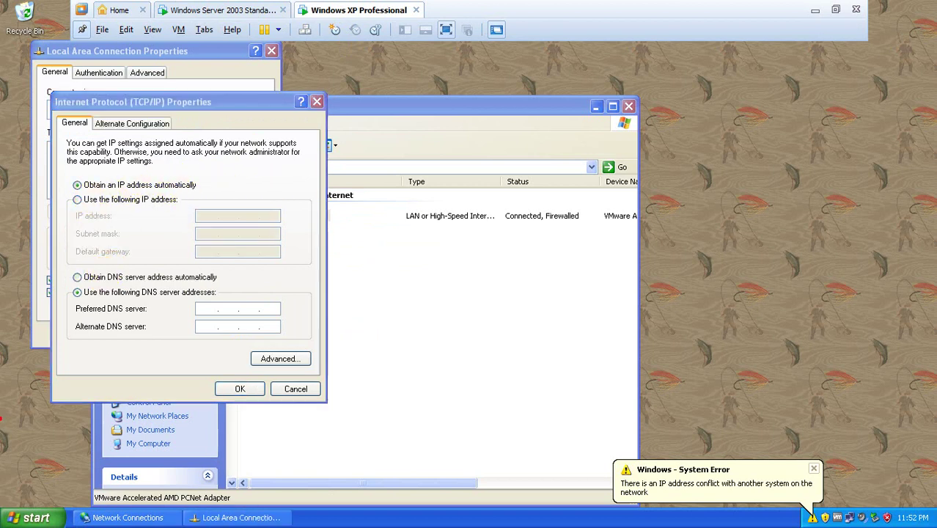
{"action": "left_click", "coordinate": [78, 276]}
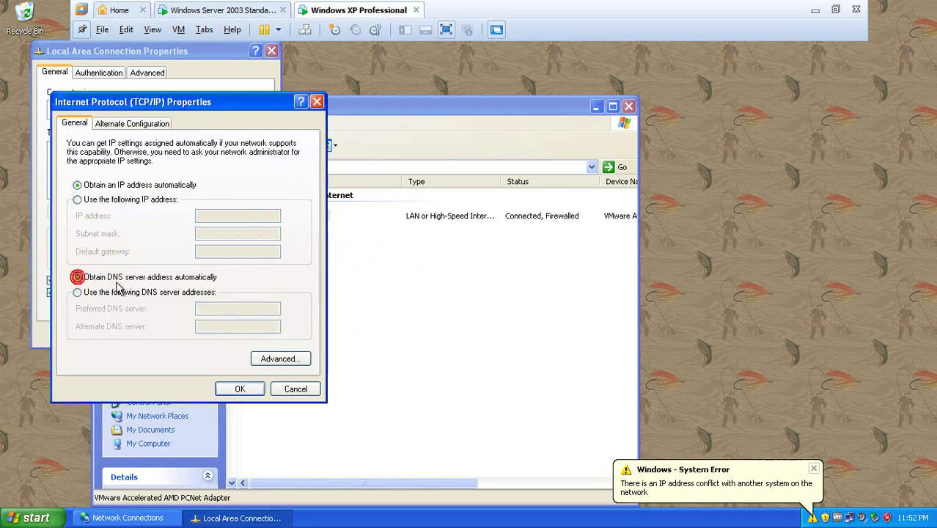
{"action": "left_click", "coordinate": [240, 390]}
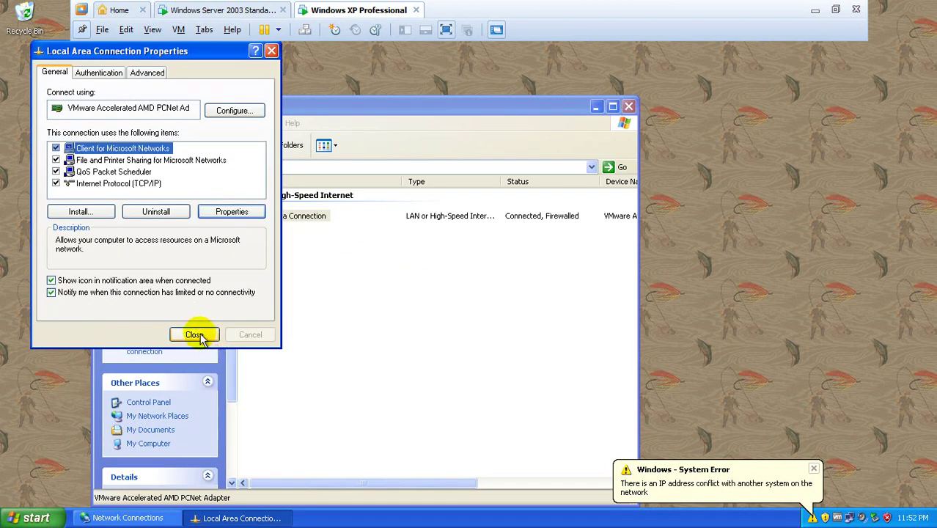
{"action": "left_click", "coordinate": [196, 334]}
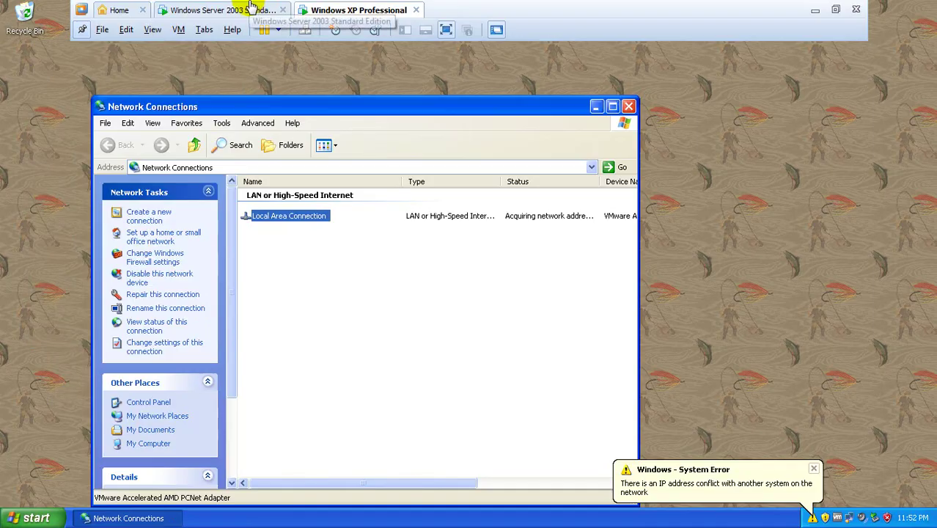
{"action": "left_click", "coordinate": [249, 8]}
{"action": "left_click", "coordinate": [320, 95]}
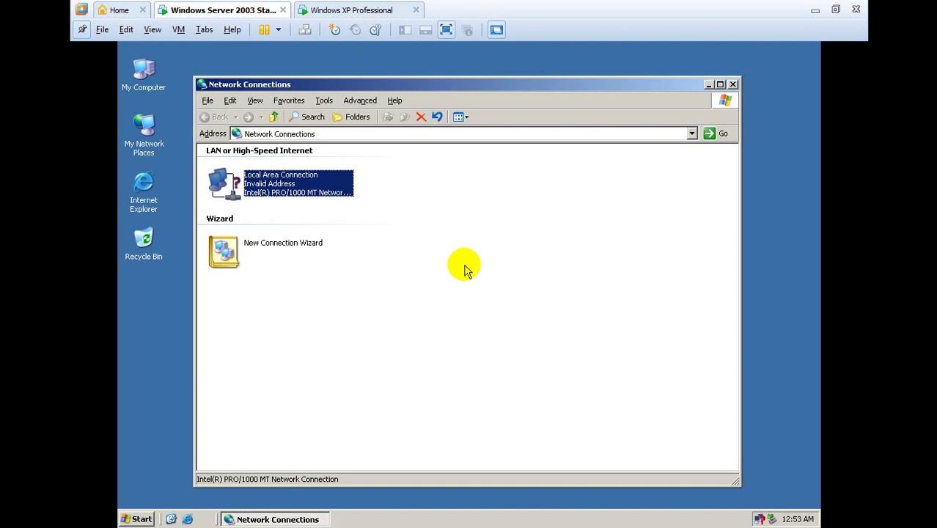
Review the assessment tasks in Word, then return to the server and close Network Connections
{"action": "left_click", "coordinate": [815, 9]}
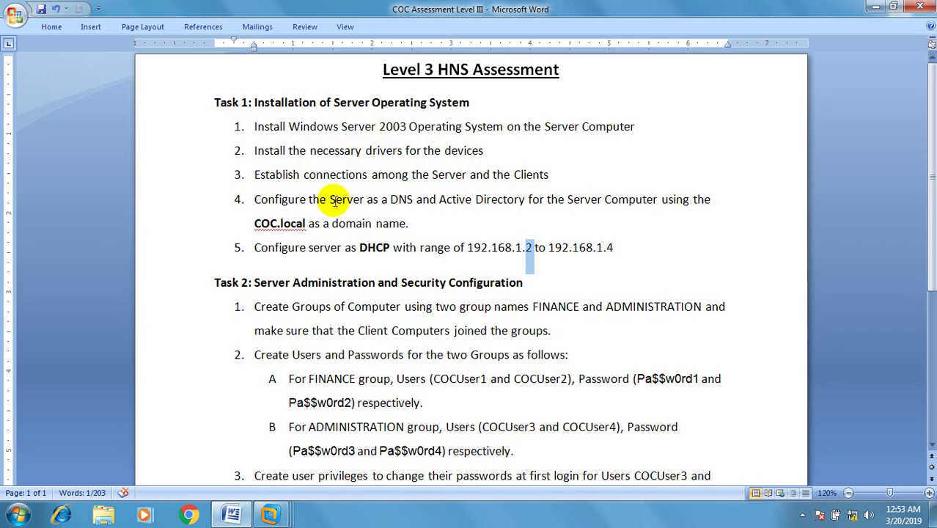
{"action": "left_click", "coordinate": [320, 222]}
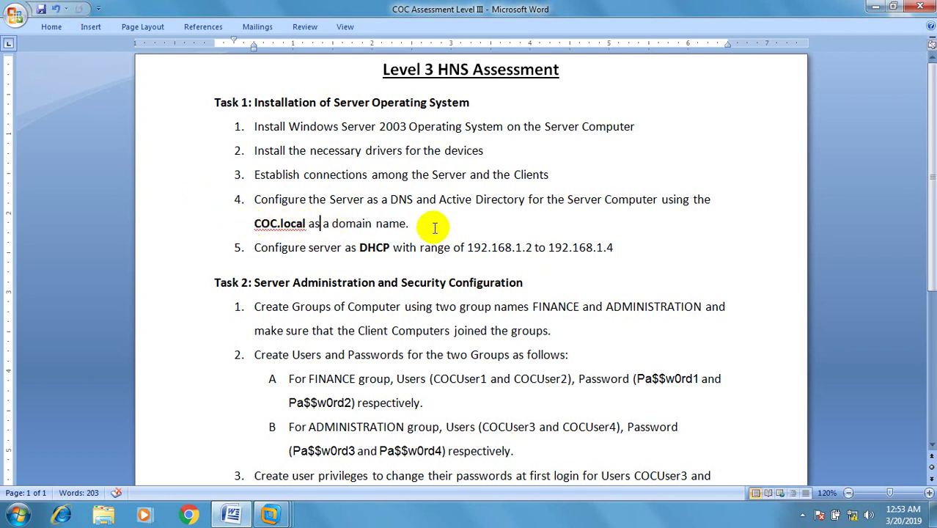
{"action": "mouse_move", "coordinate": [272, 517]}
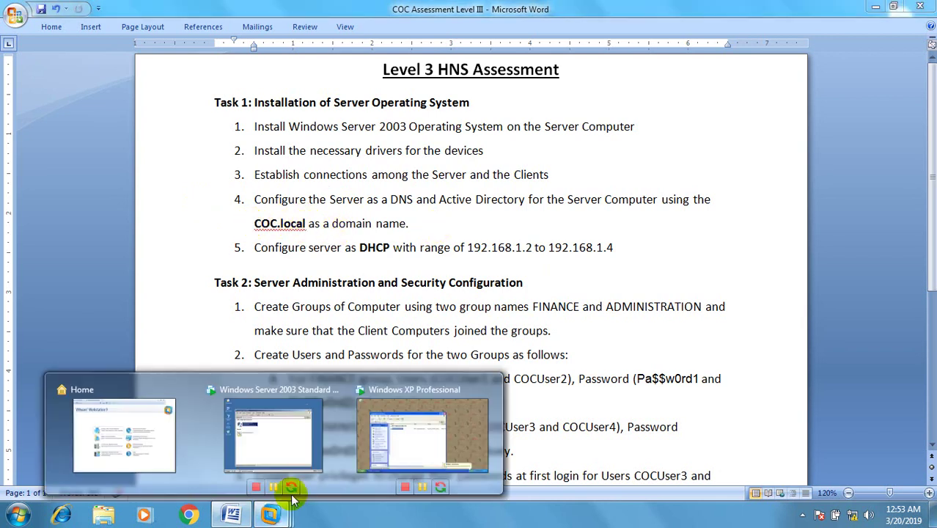
{"action": "left_click", "coordinate": [278, 436]}
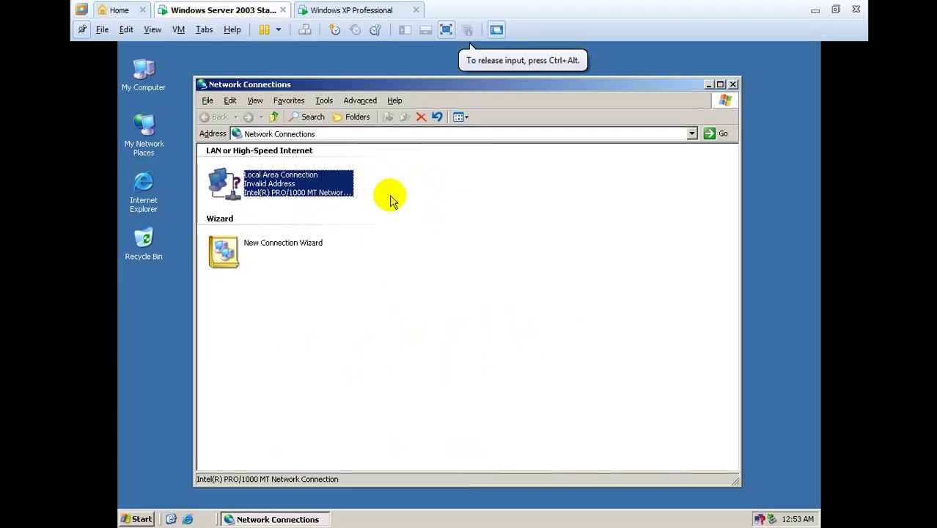
{"action": "left_click", "coordinate": [733, 85]}
{"action": "left_click", "coordinate": [127, 518]}
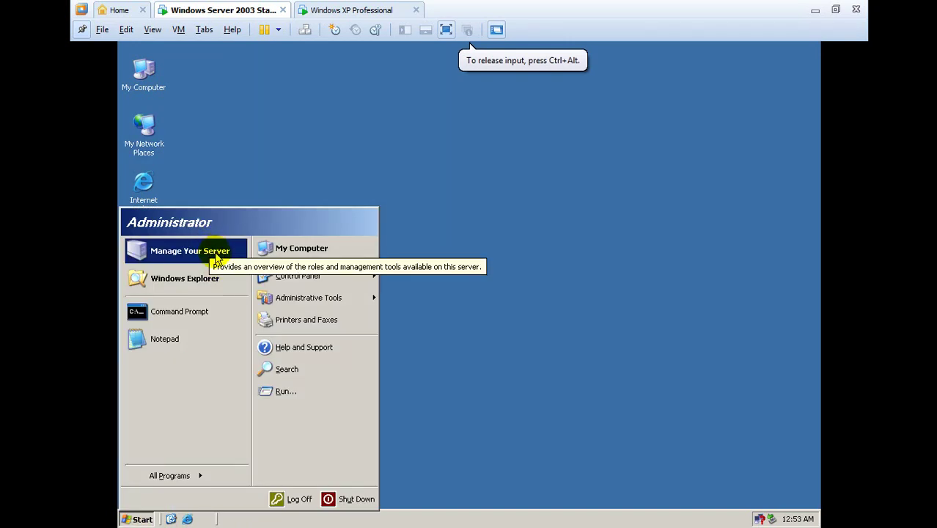
In Manage Your Server, add a role via custom configuration, selecting Domain Controller (Active Directory)
{"action": "left_click", "coordinate": [220, 258]}
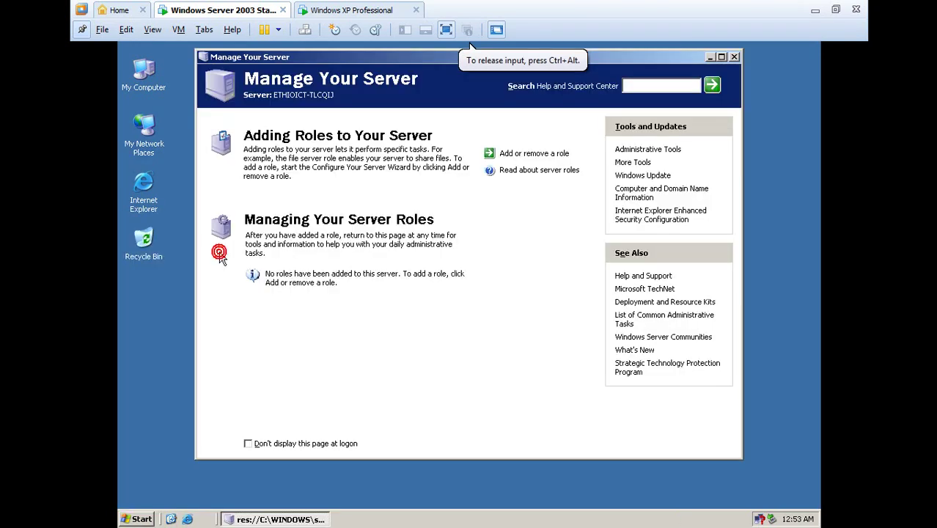
{"action": "left_click", "coordinate": [533, 159]}
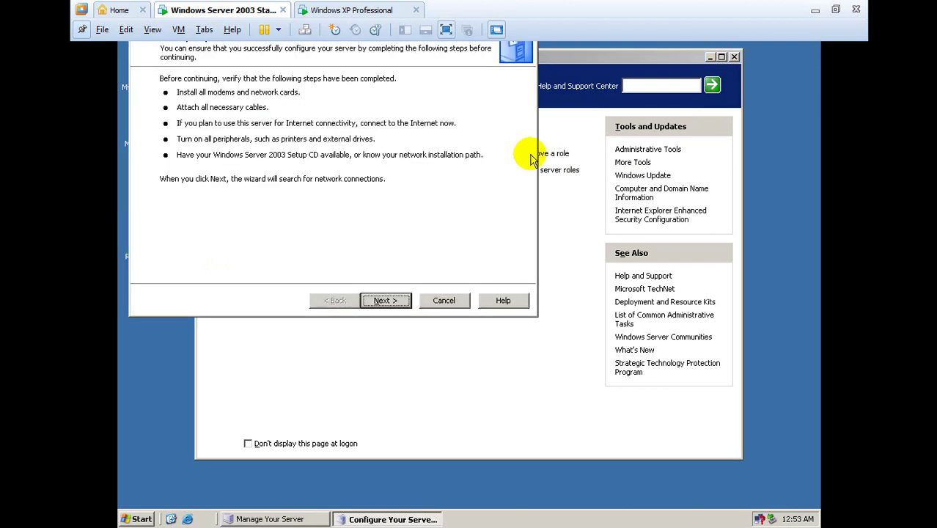
{"action": "left_click", "coordinate": [386, 301]}
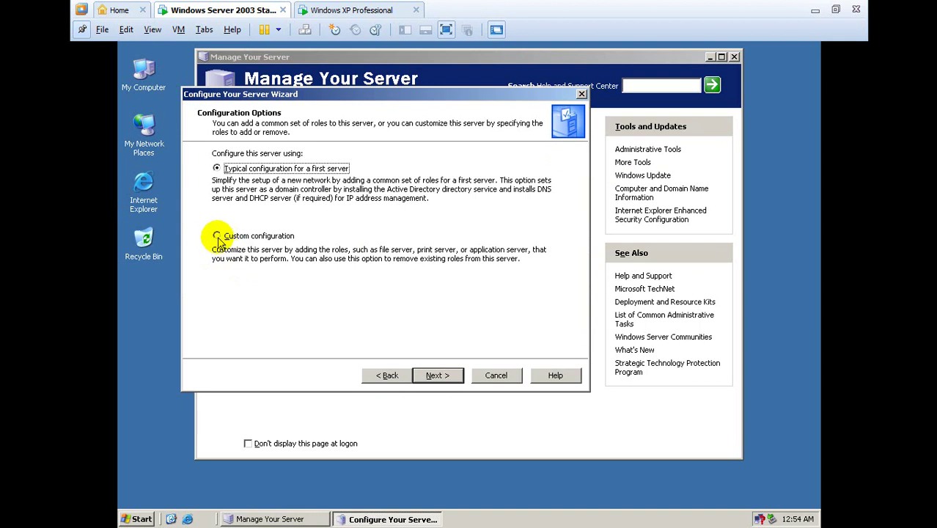
{"action": "left_click", "coordinate": [217, 236]}
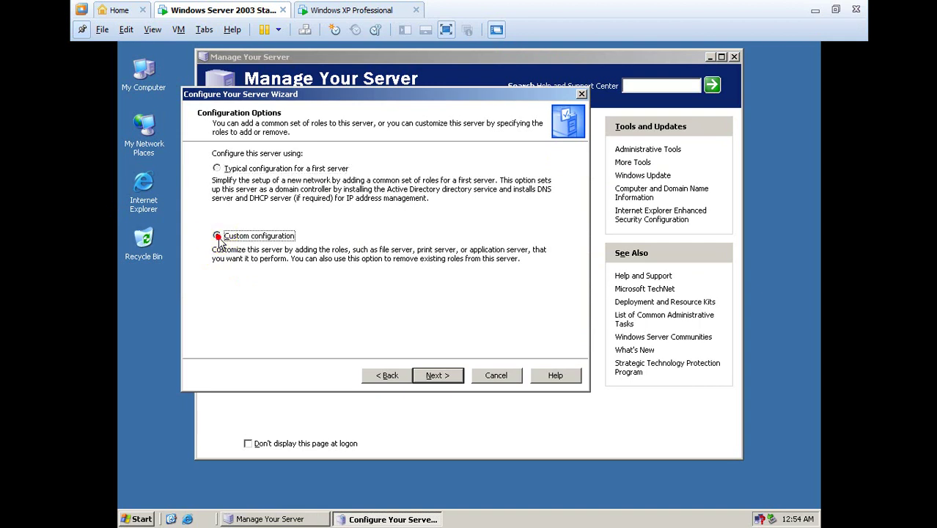
{"action": "left_click", "coordinate": [438, 376]}
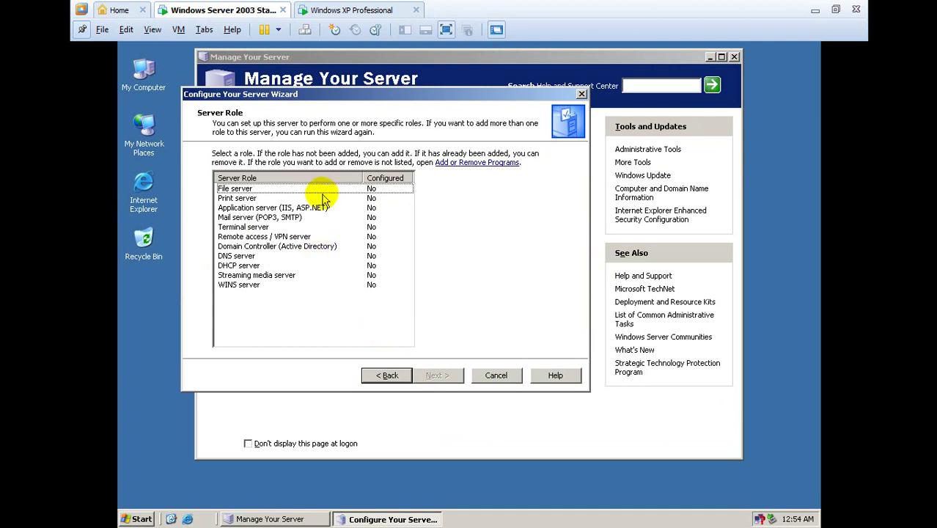
{"action": "left_click", "coordinate": [337, 247]}
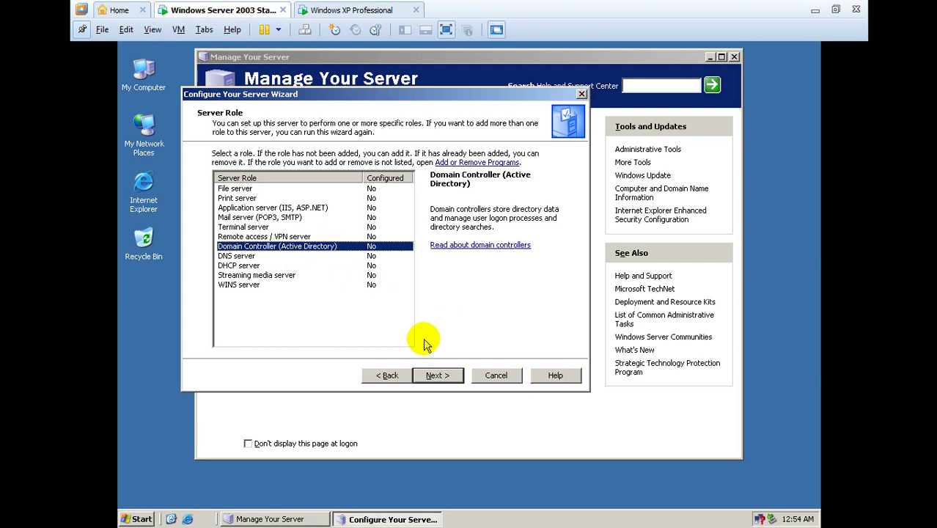
{"action": "left_click", "coordinate": [435, 377]}
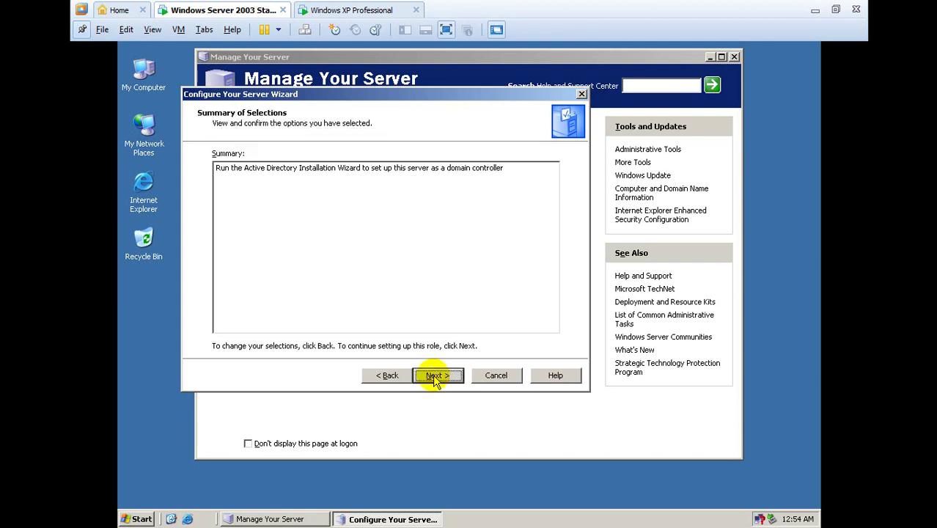
Launch the AD installation, retry dcpromo.exe from Run, and dismiss the already-running error
{"action": "left_click", "coordinate": [438, 378]}
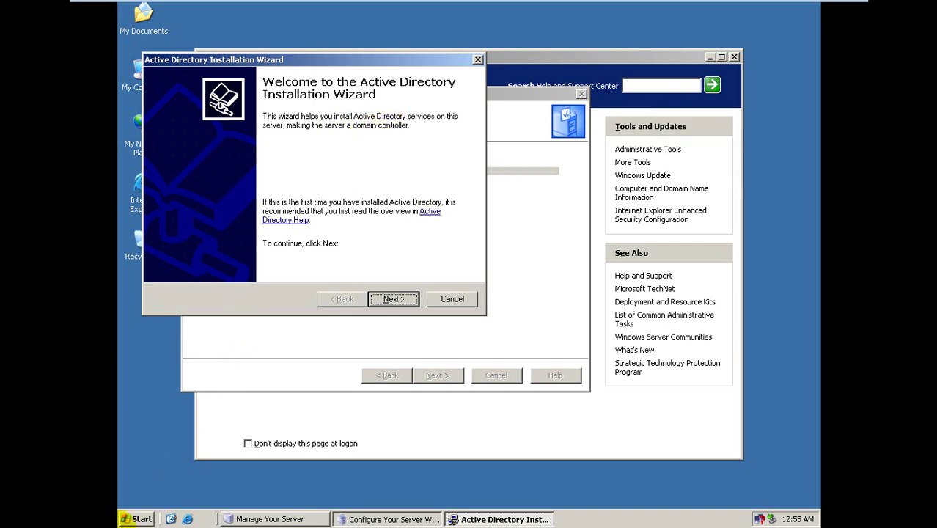
{"action": "left_click", "coordinate": [142, 518]}
{"action": "left_click", "coordinate": [142, 518]}
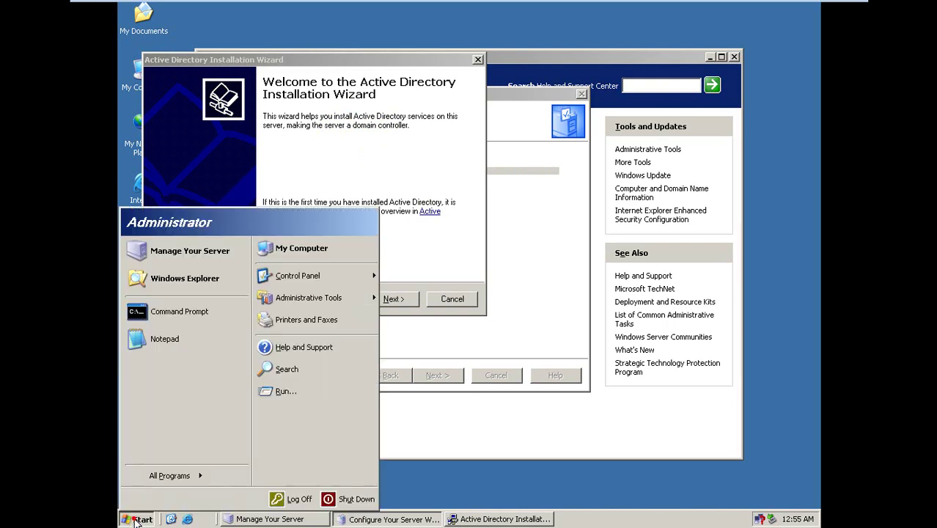
{"action": "left_click", "coordinate": [284, 392]}
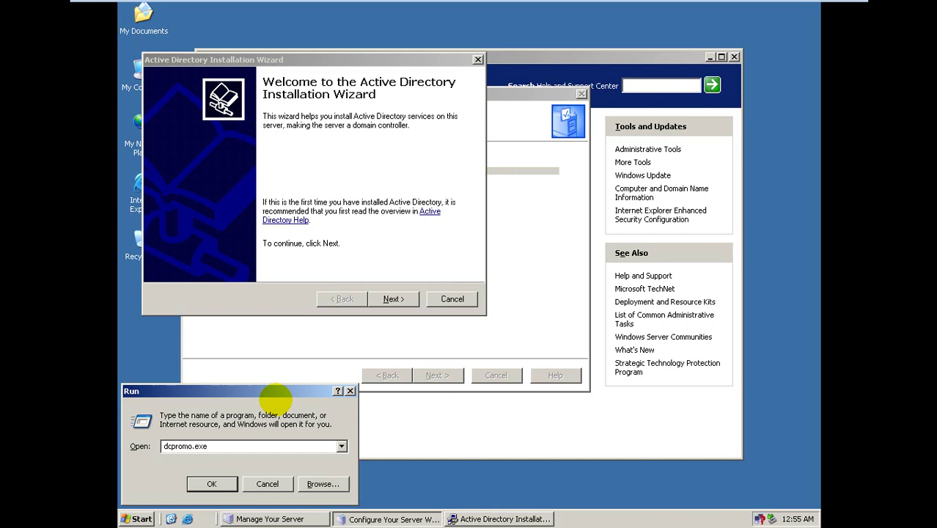
{"action": "key", "text": "Return"}
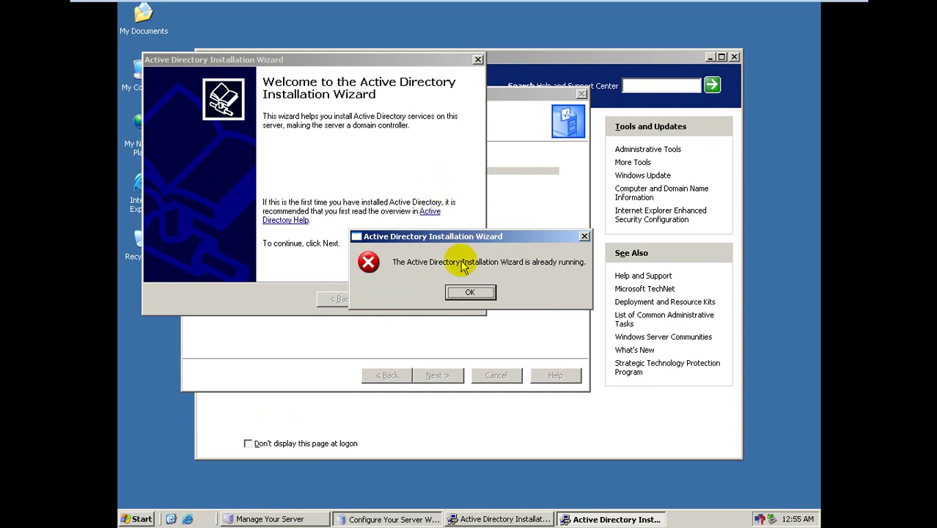
{"action": "left_click", "coordinate": [469, 293]}
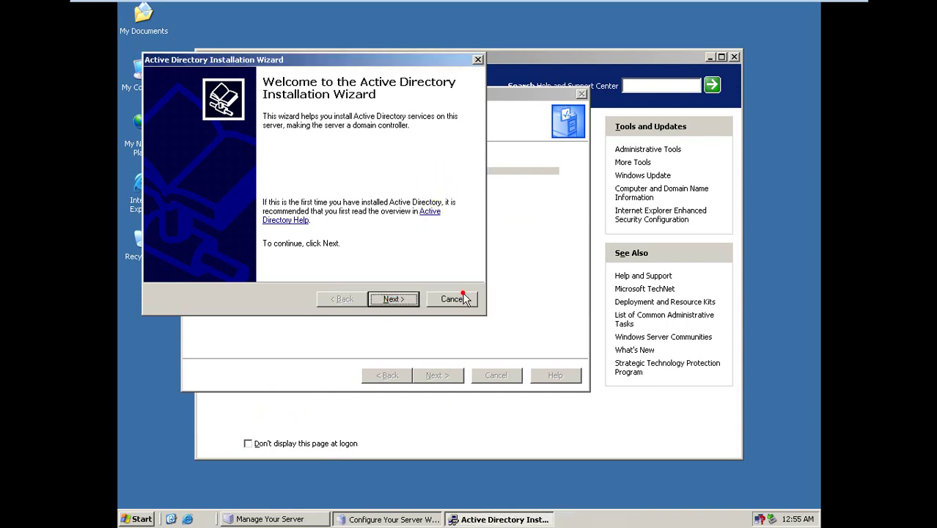
Quit the Active Directory Installation Wizard and finish the unfinished role wizard
{"action": "left_click", "coordinate": [479, 60]}
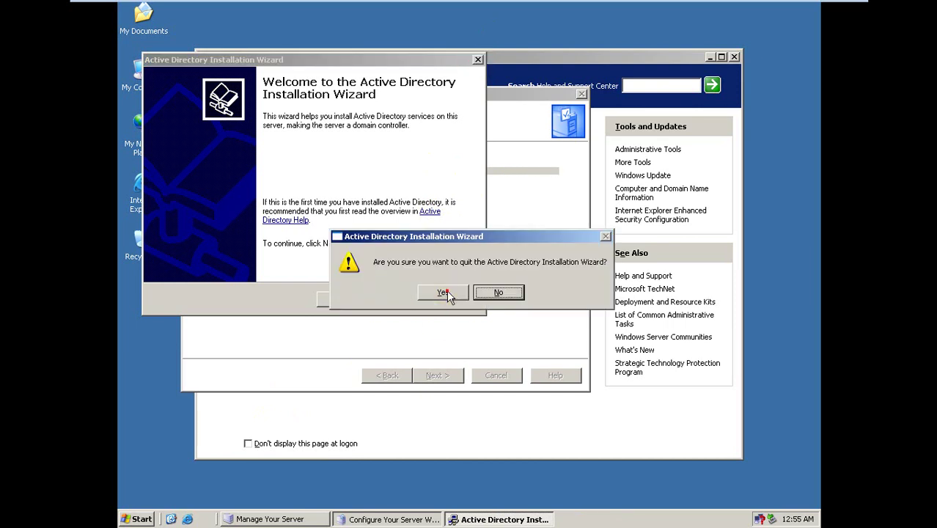
{"action": "left_click", "coordinate": [443, 294]}
{"action": "left_click", "coordinate": [443, 375]}
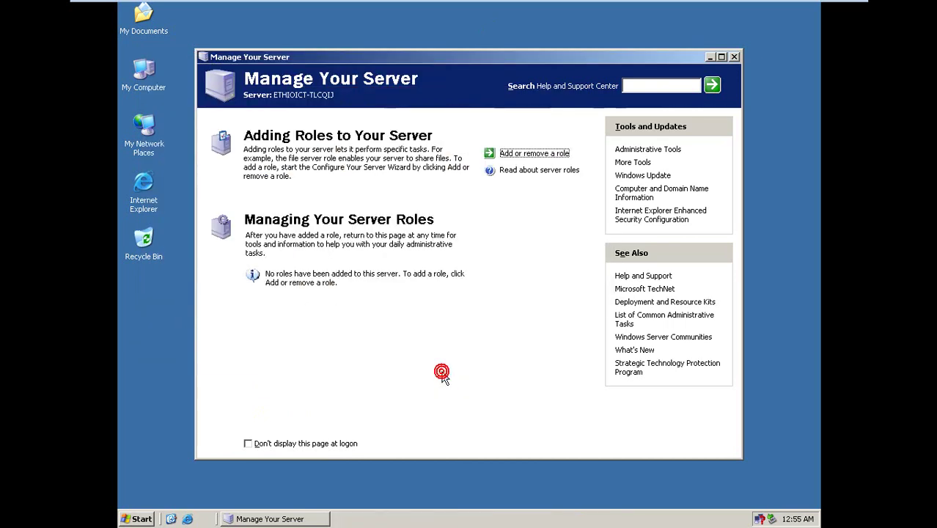
Run dcpromo.exe from the Start menu's Run prompt to relaunch the AD Installation Wizard
{"action": "left_click", "coordinate": [128, 519]}
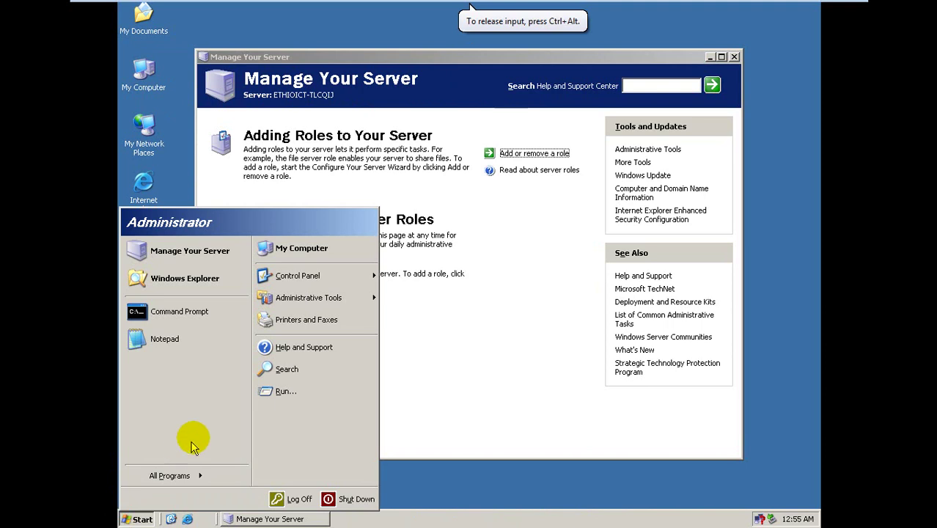
{"action": "left_click", "coordinate": [301, 394]}
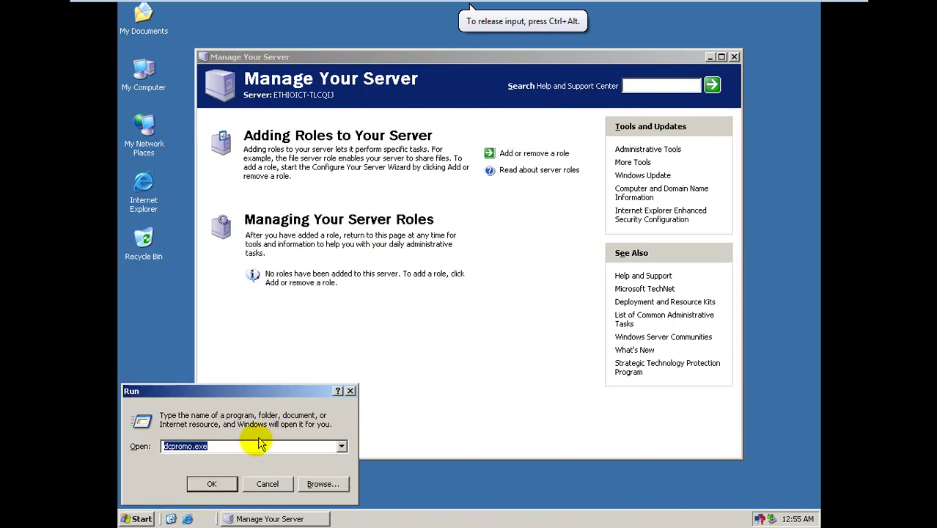
{"action": "left_click", "coordinate": [214, 482]}
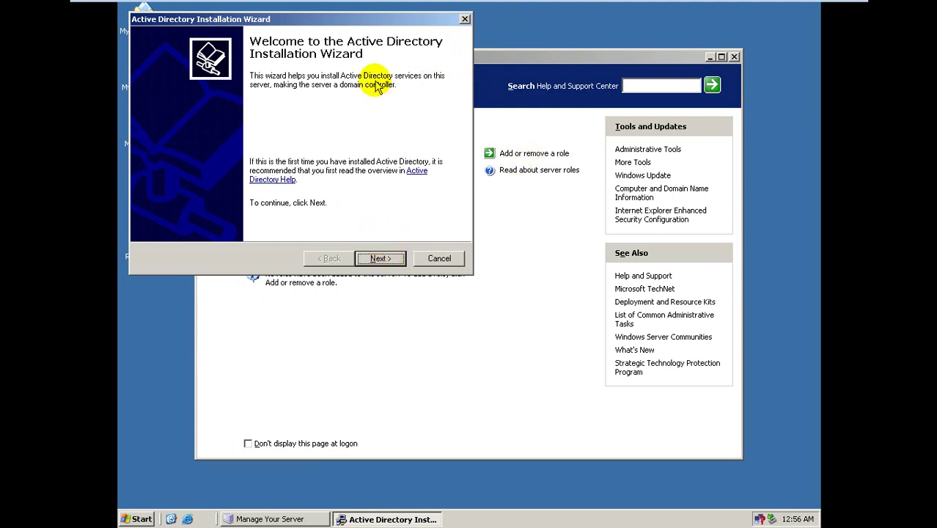
Choose a domain controller for a new domain in a new forest, centring the wizard window
{"action": "left_click", "coordinate": [377, 260]}
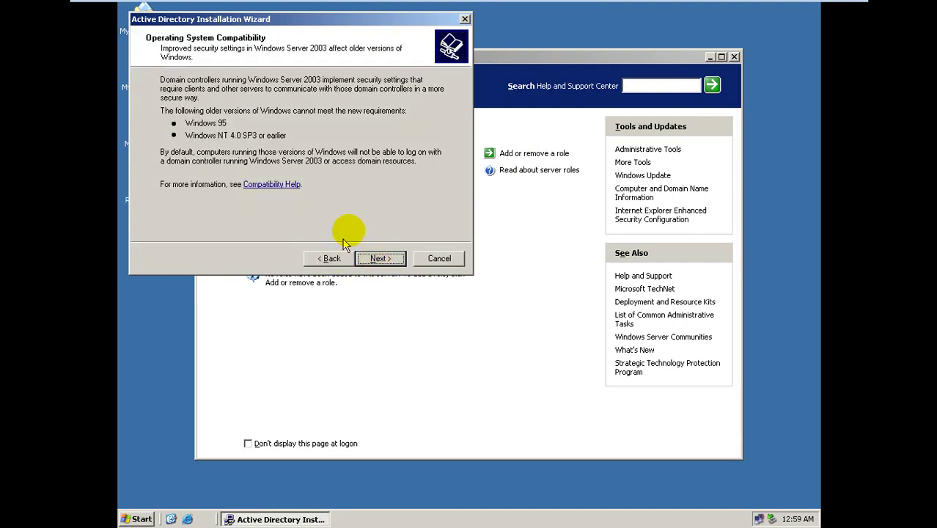
{"action": "left_click", "coordinate": [379, 260]}
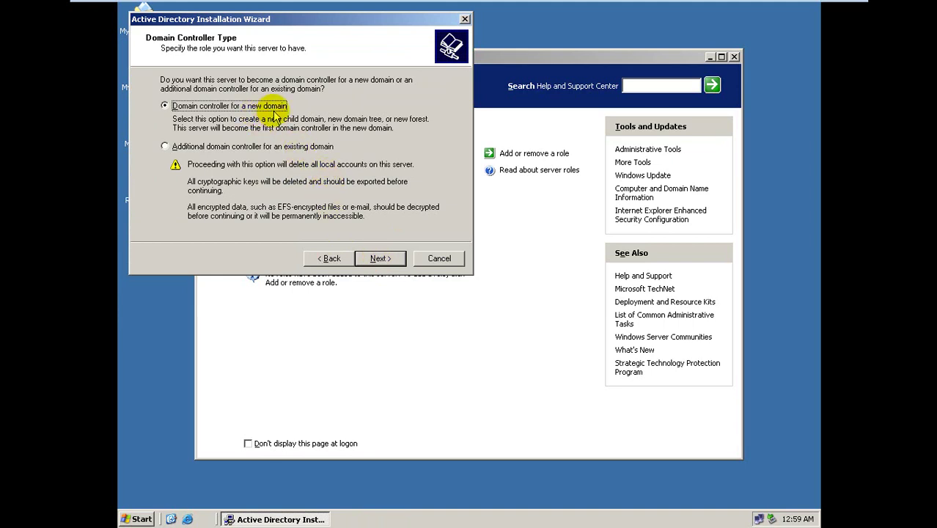
{"action": "left_click", "coordinate": [393, 262]}
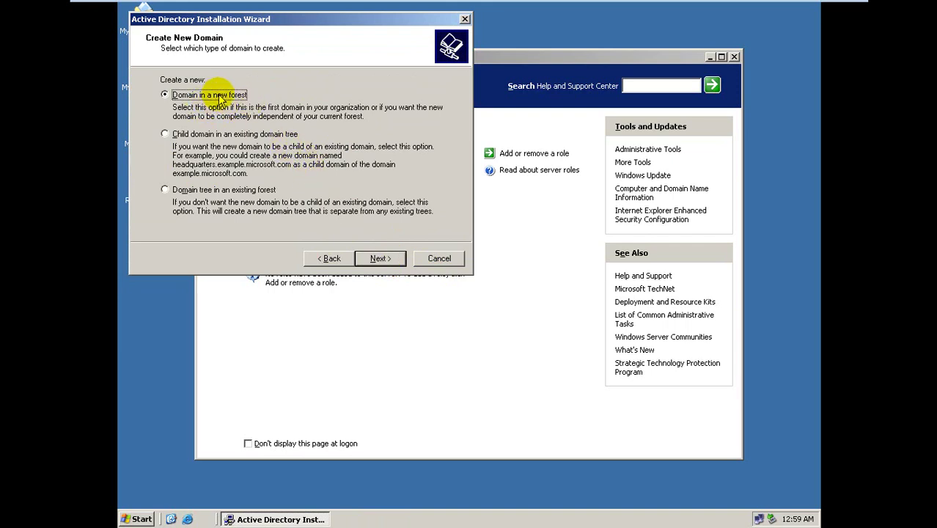
{"action": "left_click", "coordinate": [382, 259]}
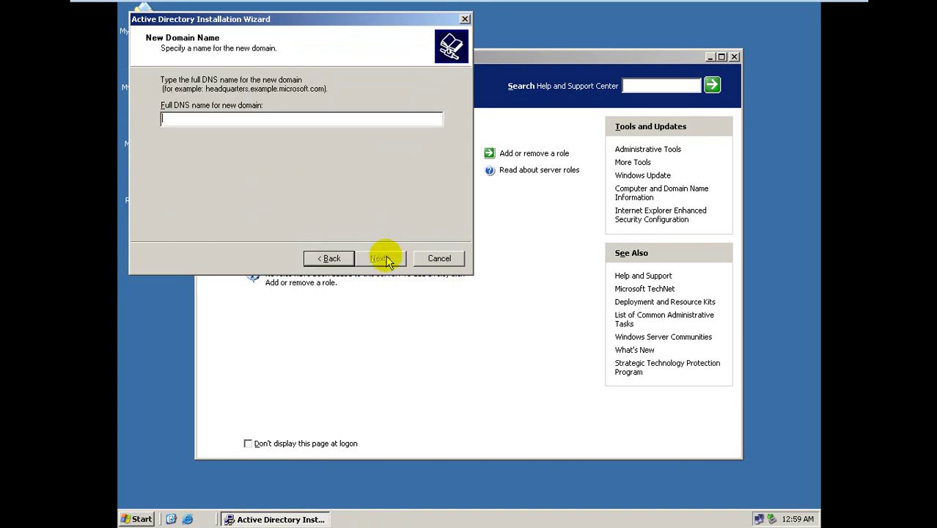
{"action": "left_click_drag", "start_coordinate": [350, 24], "coordinate": [474, 85]}
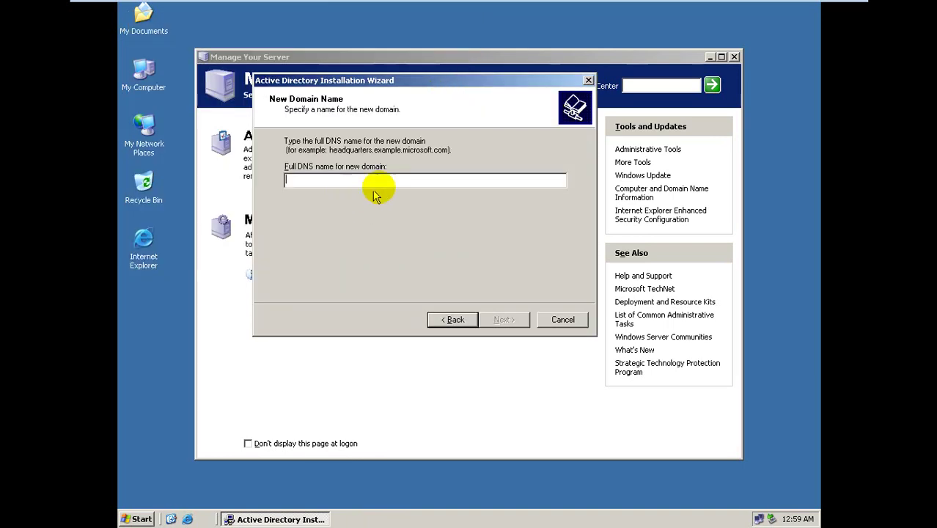
{"action": "mouse_move", "coordinate": [711, 6]}
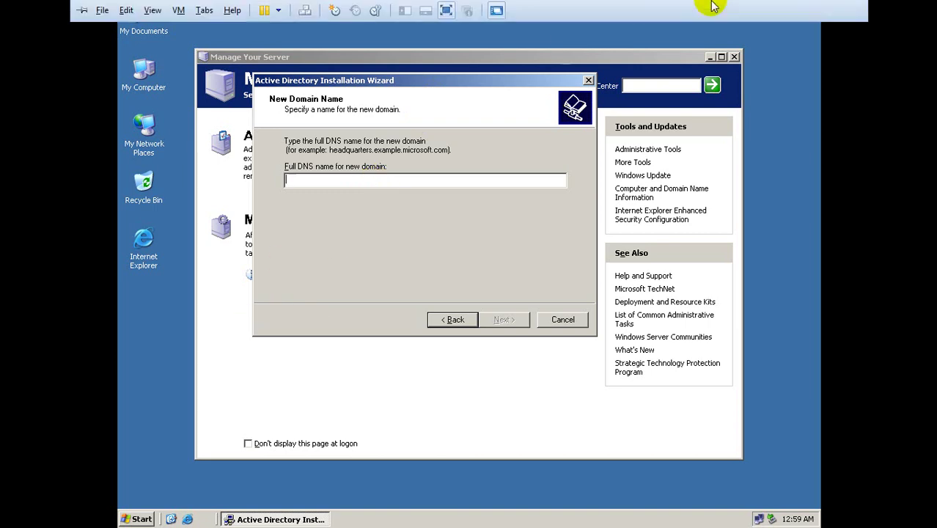
{"action": "left_click", "coordinate": [813, 9]}
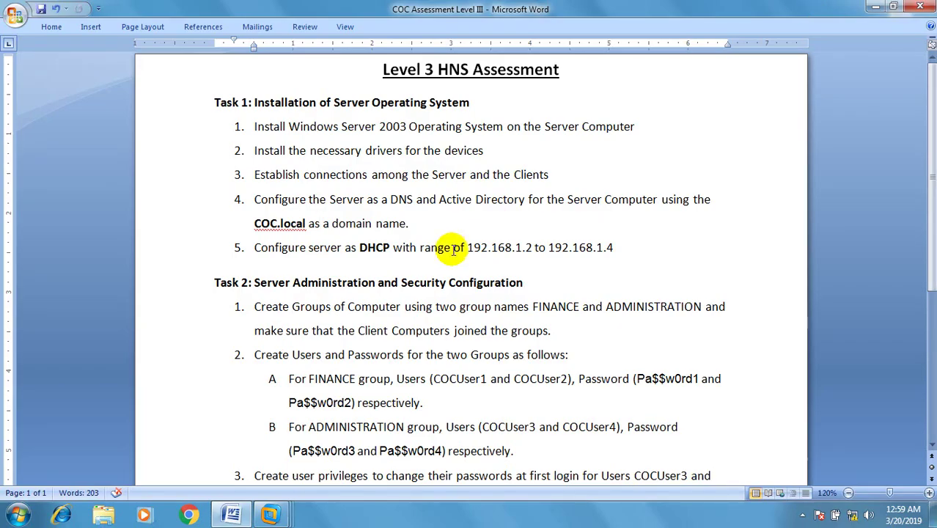
{"action": "left_click", "coordinate": [318, 223]}
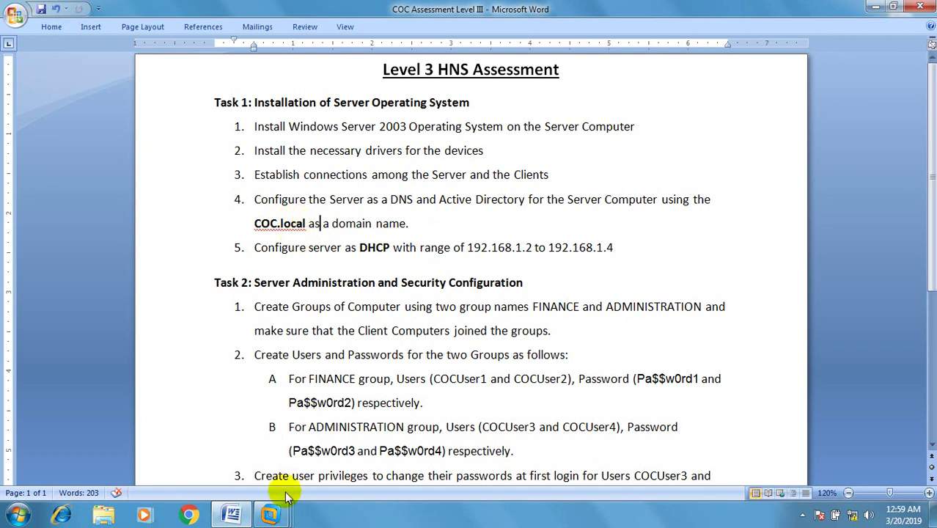
{"action": "left_click", "coordinate": [268, 514]}
{"action": "left_click", "coordinate": [278, 450]}
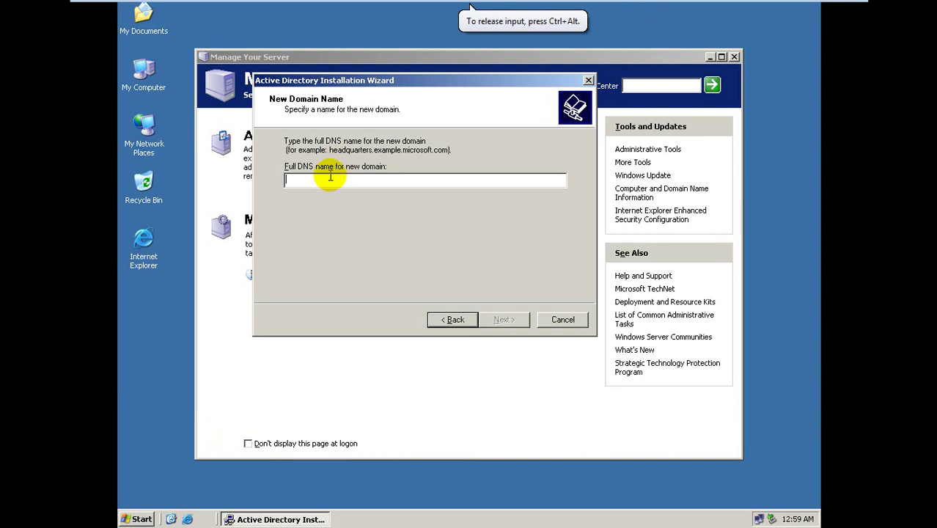
Enter coc.local as the DNS name, keep NetBIOS name COC and default C:\WINDOWS\NTDS folders
{"action": "type", "text": "coc."}
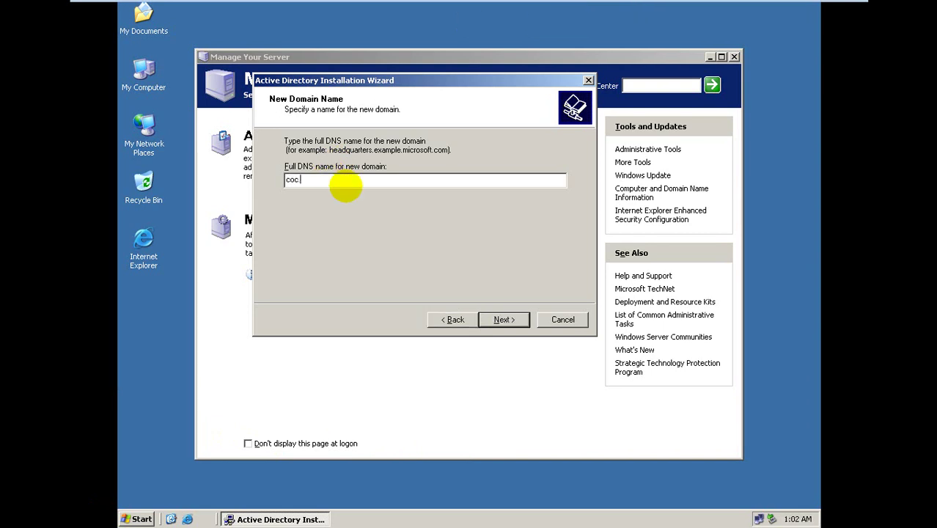
{"action": "type", "text": "local"}
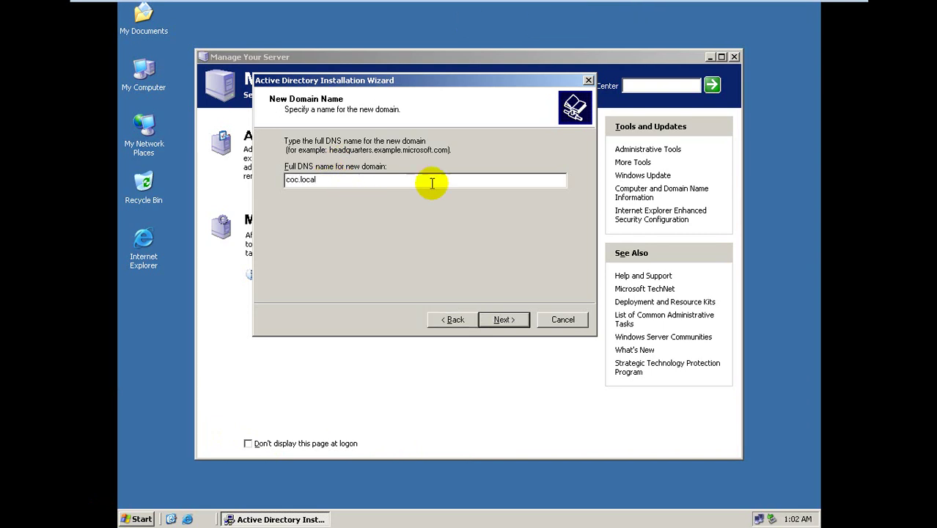
{"action": "left_click", "coordinate": [513, 320]}
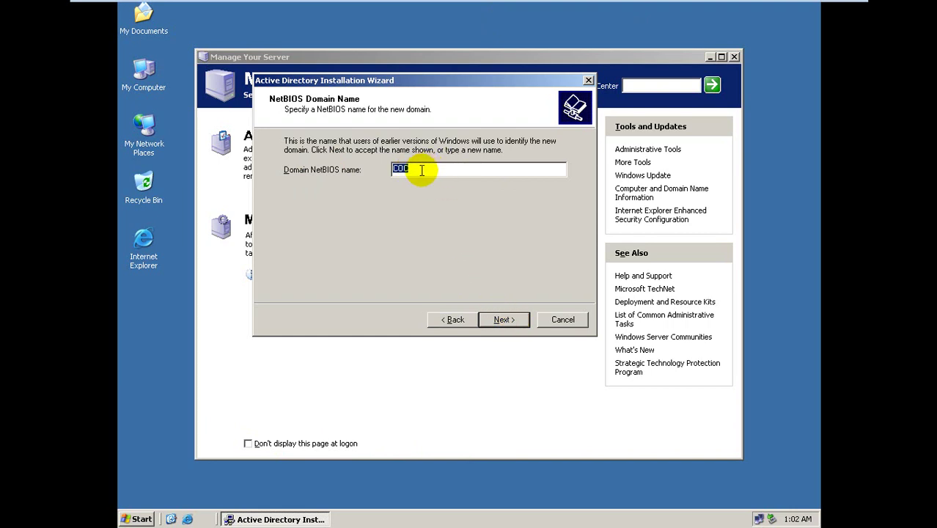
{"action": "left_click", "coordinate": [501, 321]}
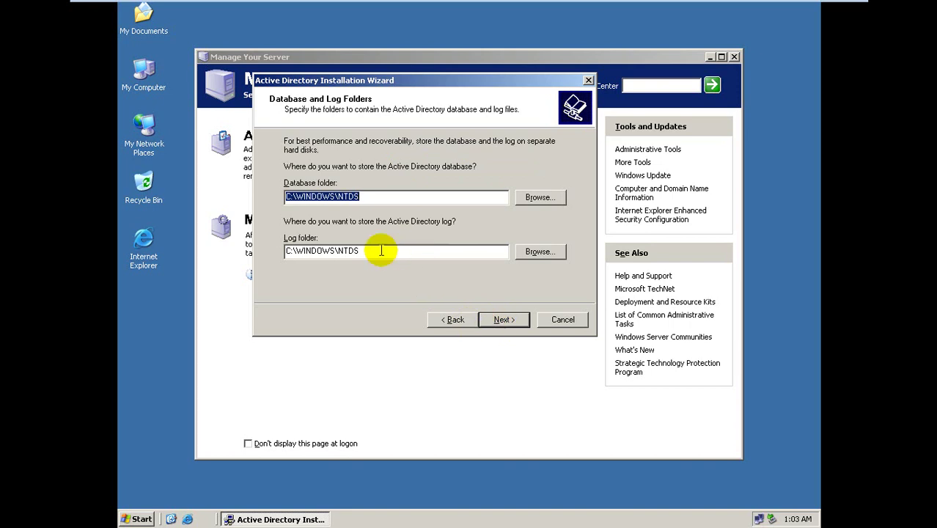
{"action": "left_click", "coordinate": [504, 322]}
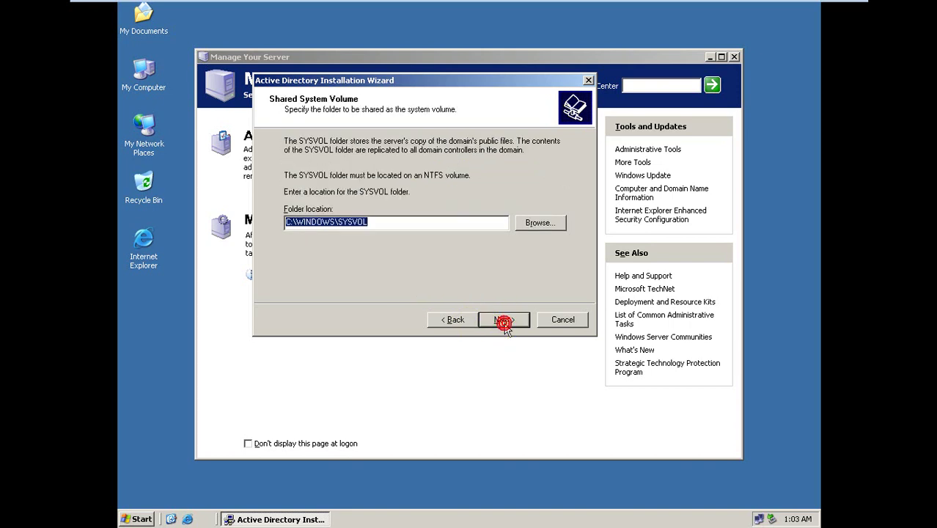
Keep the default SYSVOL folder location in the Active Directory wizard
{"action": "left_click", "coordinate": [503, 323]}
{"action": "left_click", "coordinate": [461, 321]}
{"action": "left_click", "coordinate": [503, 320]}
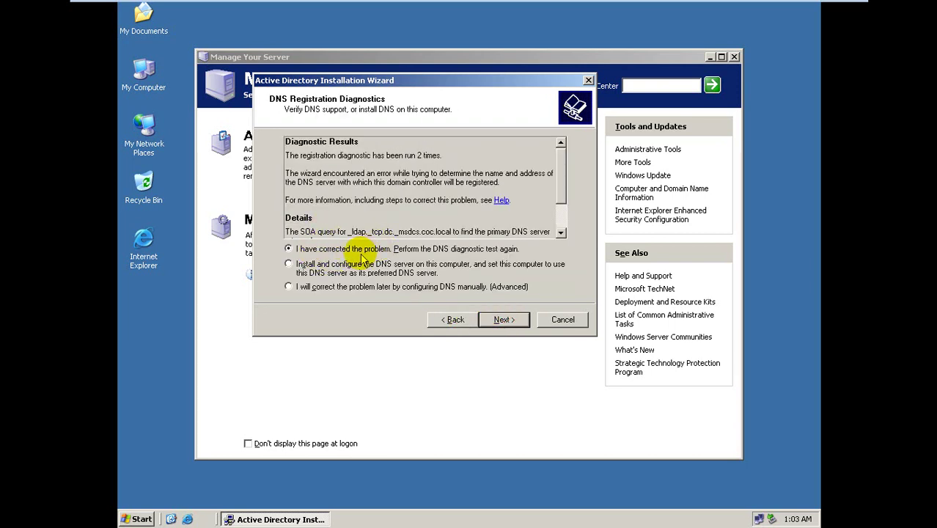
Have the wizard install and configure DNS on this server, keeping Windows 2000/2003-only permissions
{"action": "left_click", "coordinate": [292, 265]}
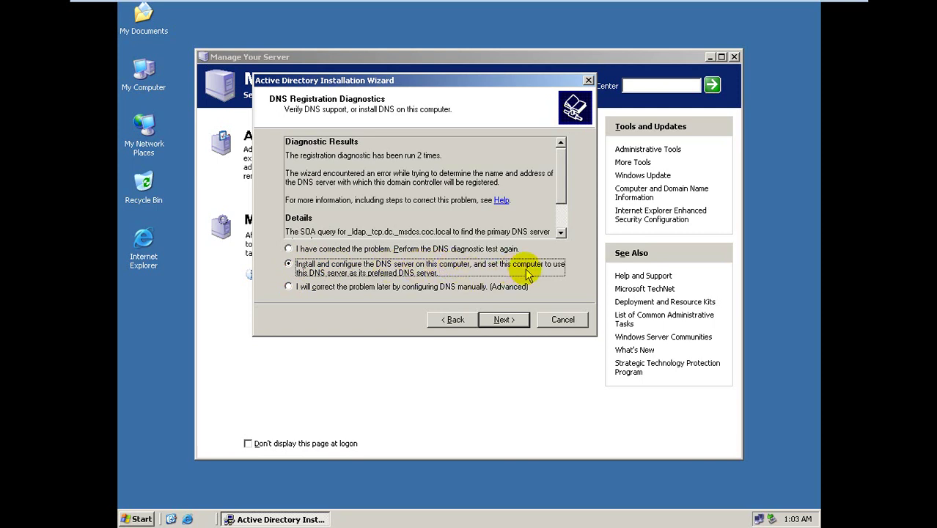
{"action": "left_click", "coordinate": [503, 320]}
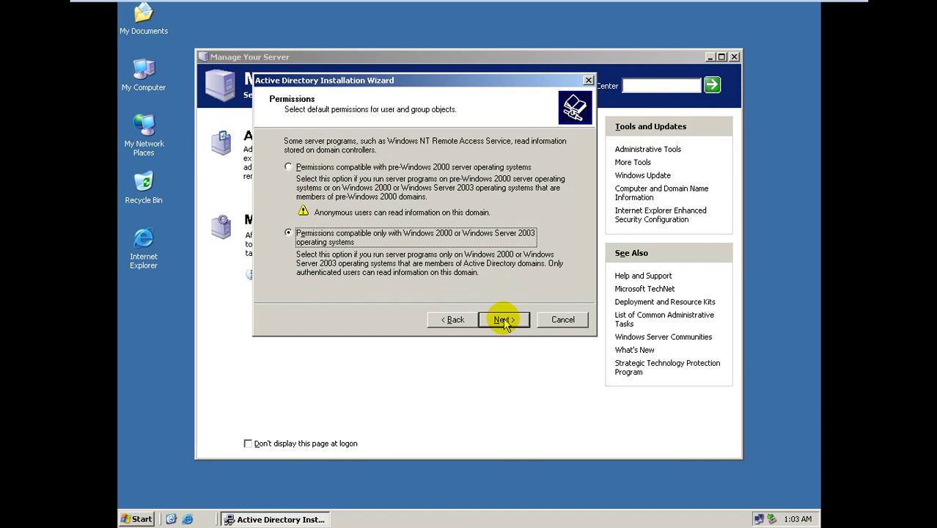
{"action": "left_click", "coordinate": [509, 321]}
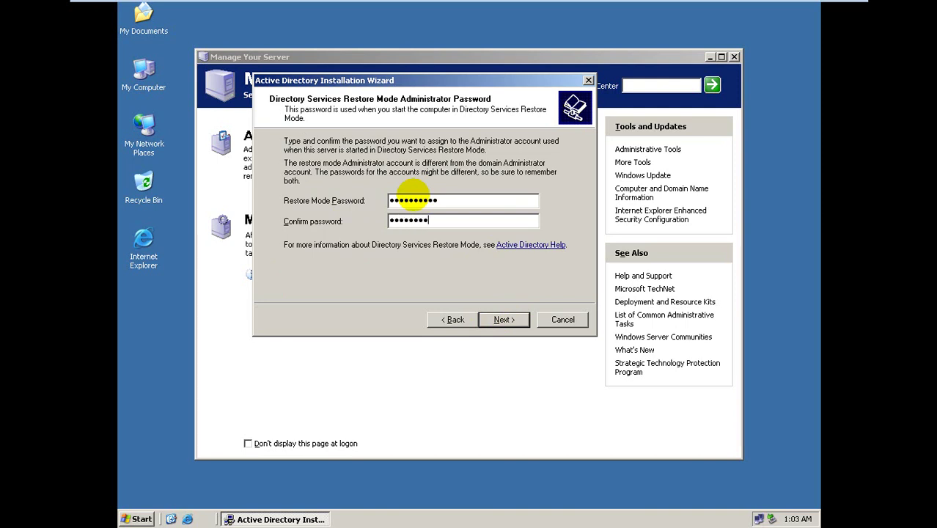
Confirm the restore mode password and run the Active Directory installation for coc.local to completion
{"action": "left_click", "coordinate": [501, 320]}
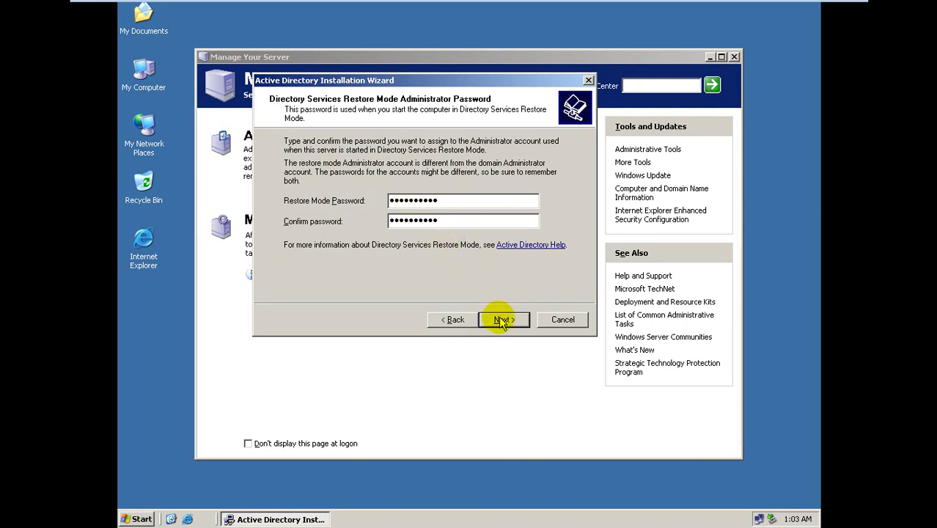
{"action": "left_click", "coordinate": [501, 321]}
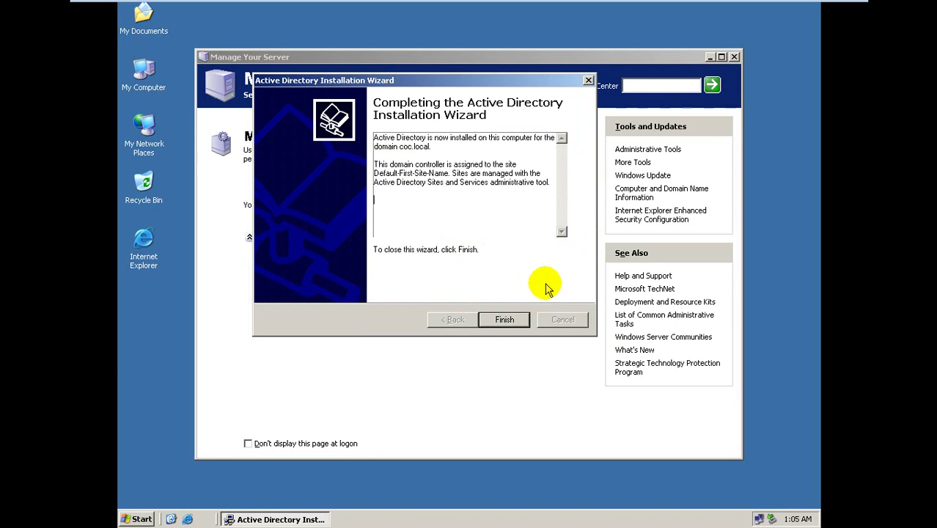
{"action": "left_click", "coordinate": [507, 322]}
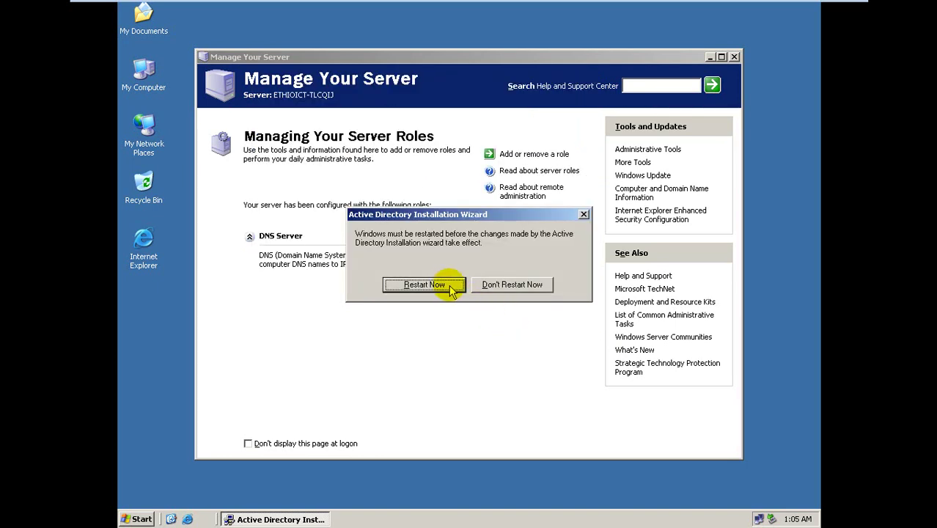
Restart the server, then launch Active Directory Users and Computers from Administrative Tools
{"action": "left_click", "coordinate": [444, 285]}
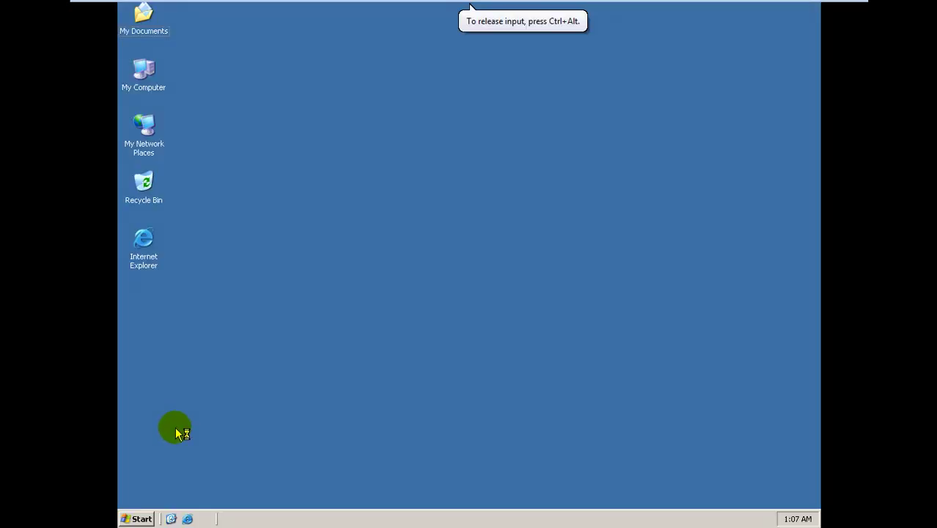
{"action": "left_click", "coordinate": [135, 519]}
{"action": "left_click", "coordinate": [135, 519]}
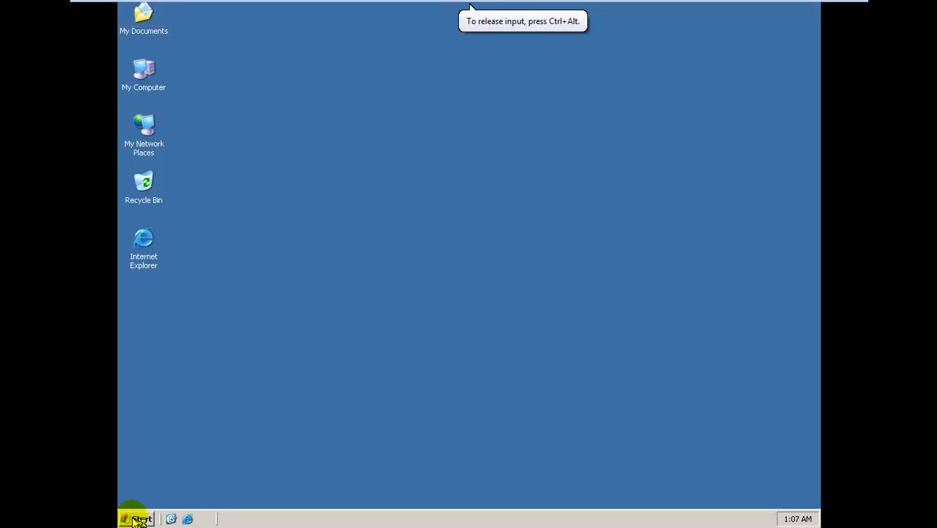
{"action": "left_click", "coordinate": [205, 479]}
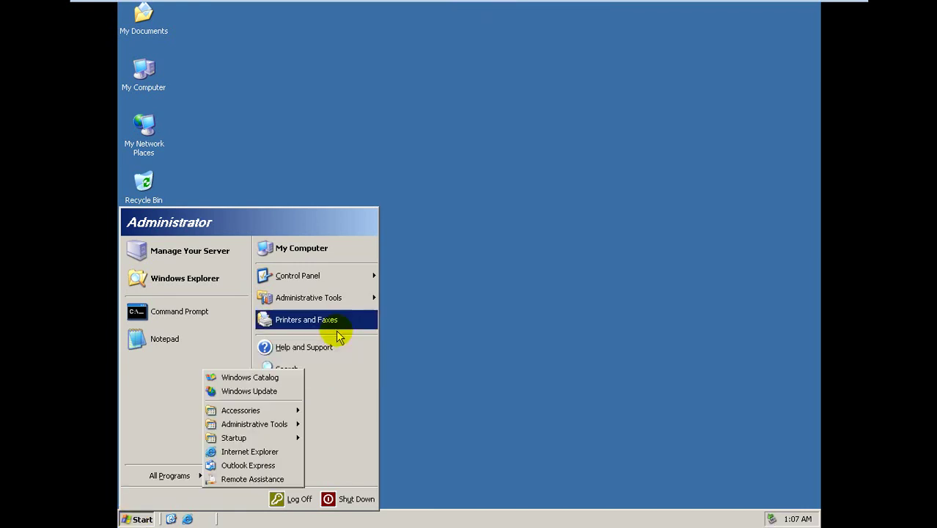
{"action": "left_click", "coordinate": [365, 300]}
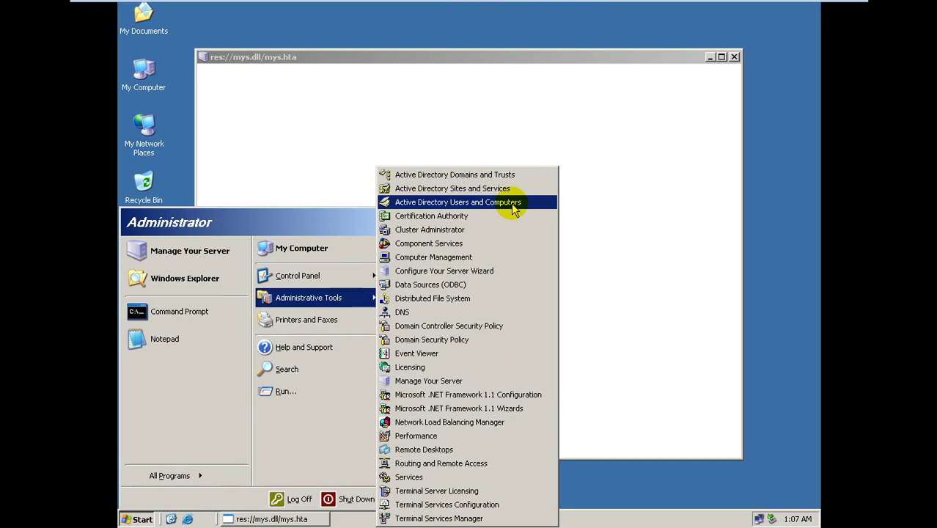
{"action": "left_click", "coordinate": [515, 204]}
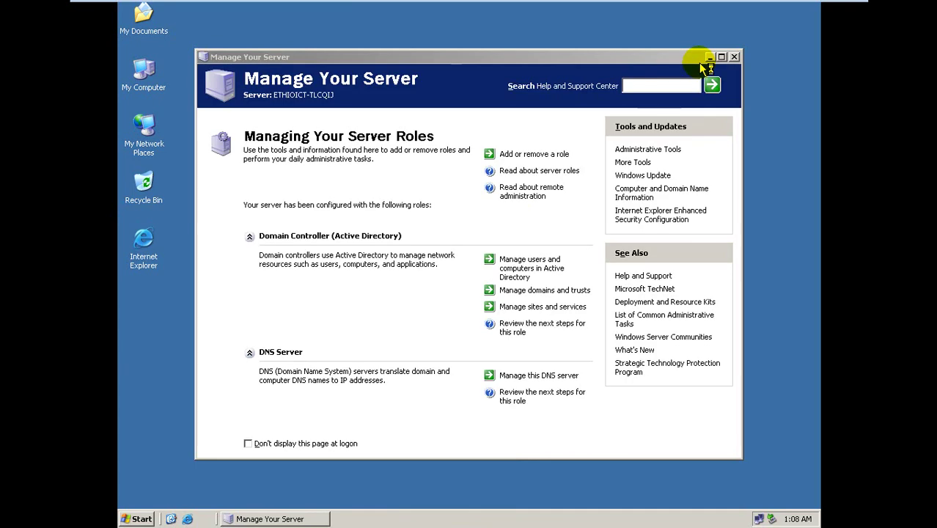
Close Manage Your Server, expand coc.local to view its default containers, then close the console
{"action": "left_click", "coordinate": [735, 57]}
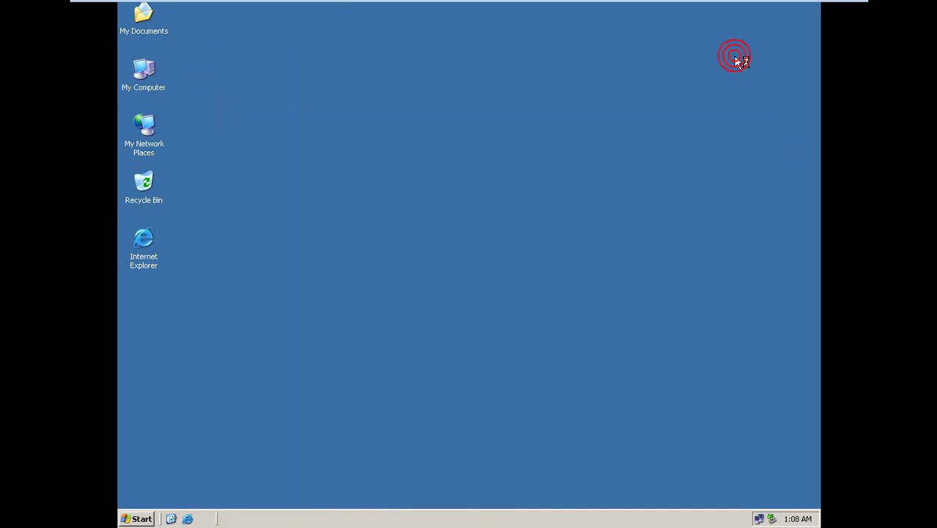
{"action": "key", "text": "super"}
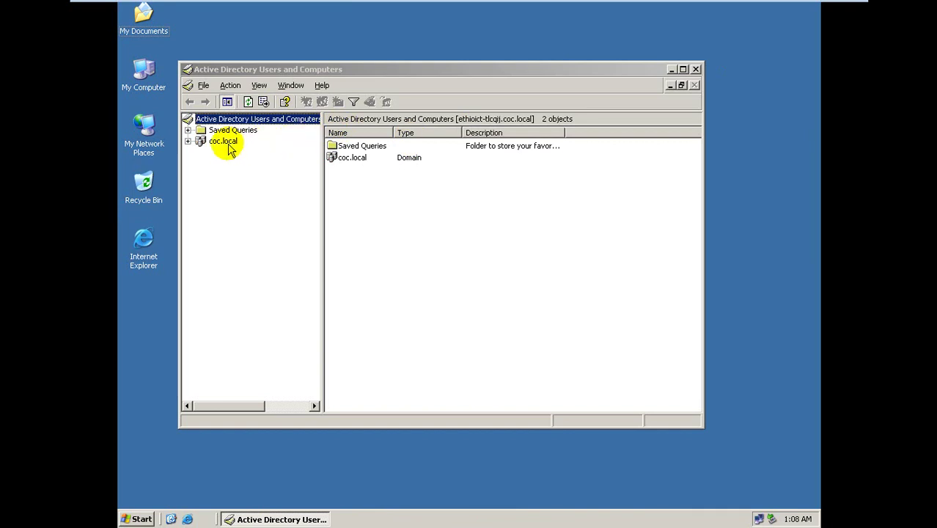
{"action": "left_click", "coordinate": [224, 141]}
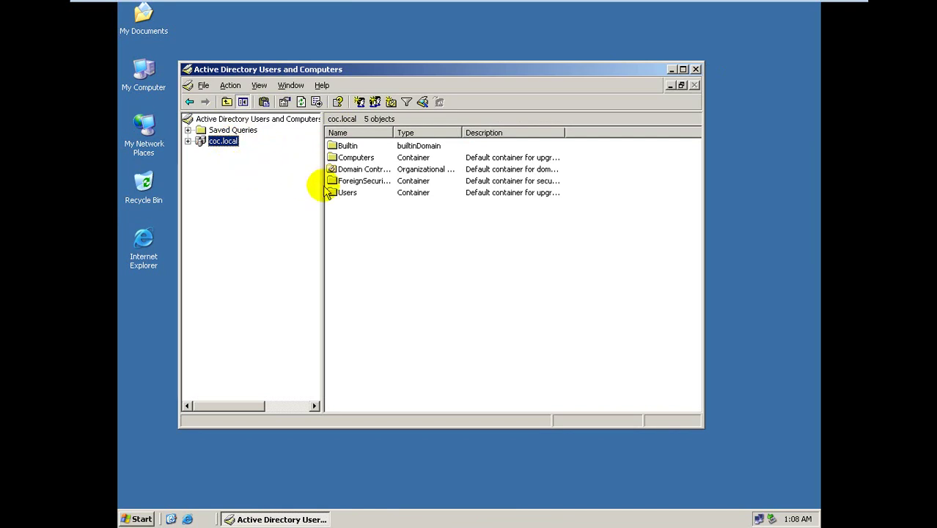
{"action": "left_click", "coordinate": [188, 140]}
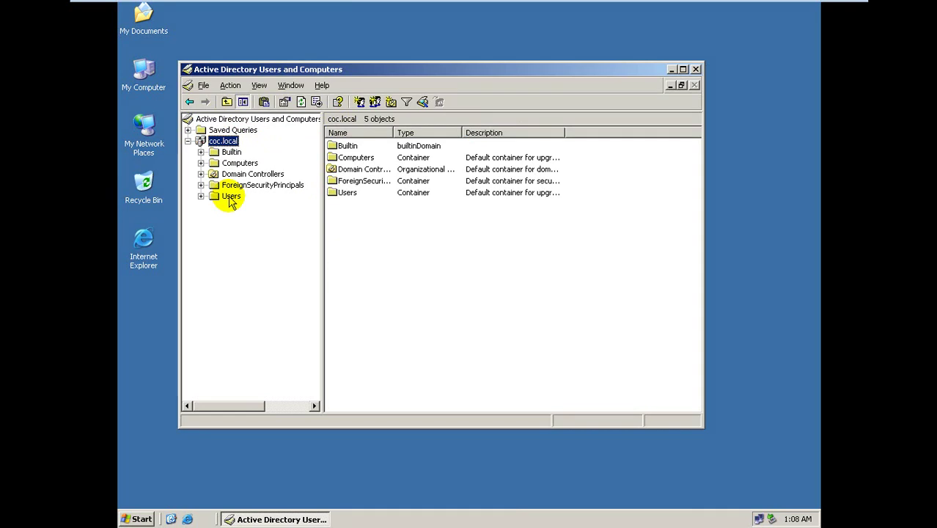
{"action": "left_click", "coordinate": [696, 69]}
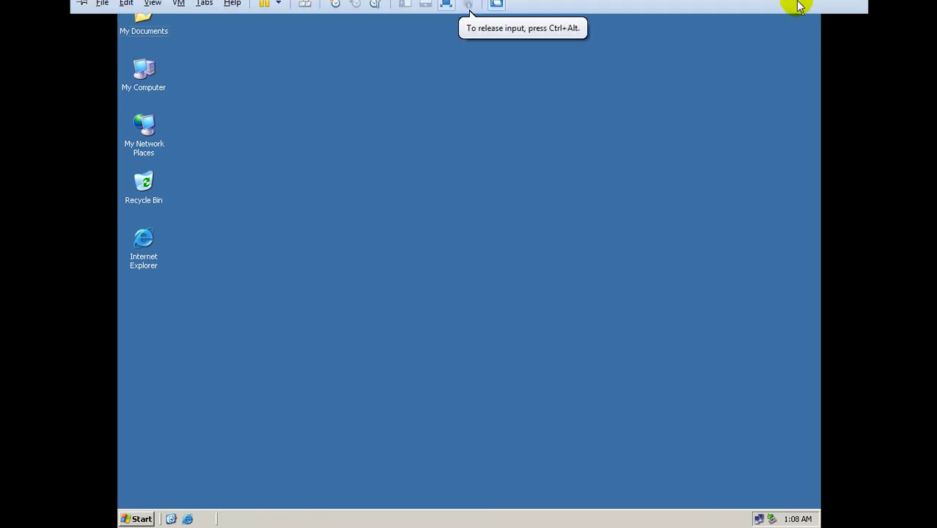
Minimize the VM and highlight task 5 in Word, the DHCP range 192.168.1.2–192.168.1.4
{"action": "left_click", "coordinate": [816, 9]}
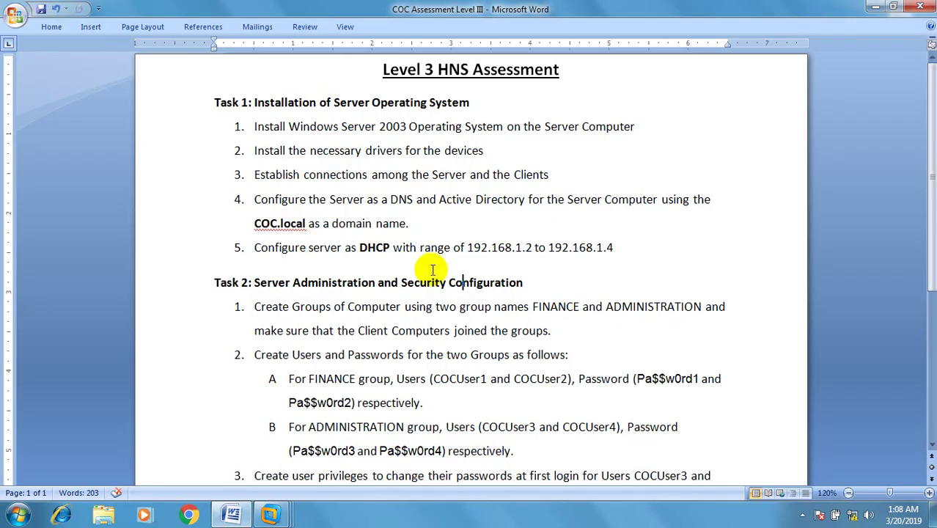
{"action": "left_click", "coordinate": [173, 251]}
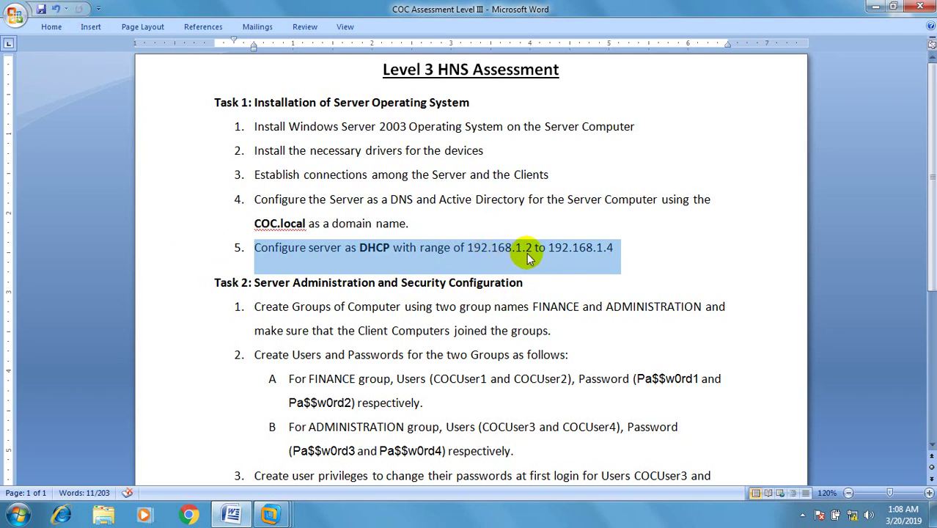
{"action": "left_click", "coordinate": [625, 254]}
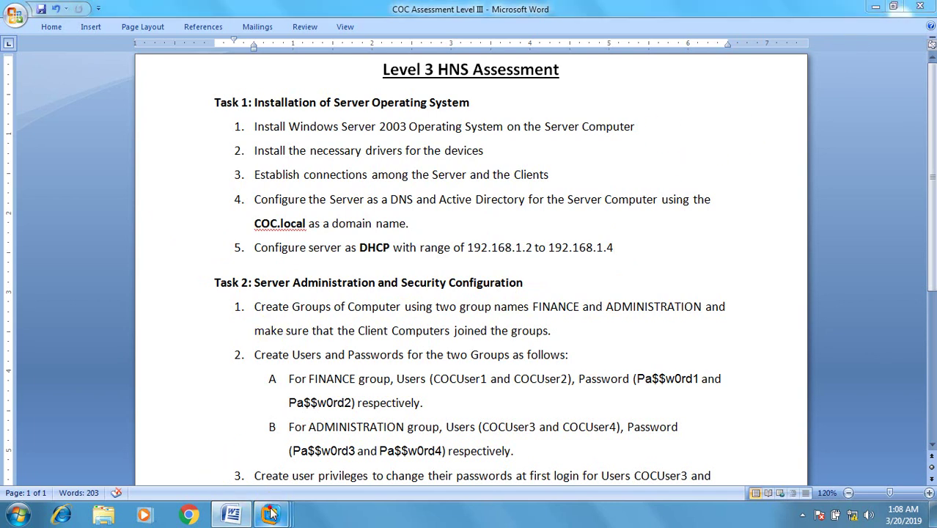
Switch to the server VM and start the add-a-role wizard from Manage Your Server
{"action": "mouse_move", "coordinate": [269, 512]}
{"action": "left_click", "coordinate": [276, 431]}
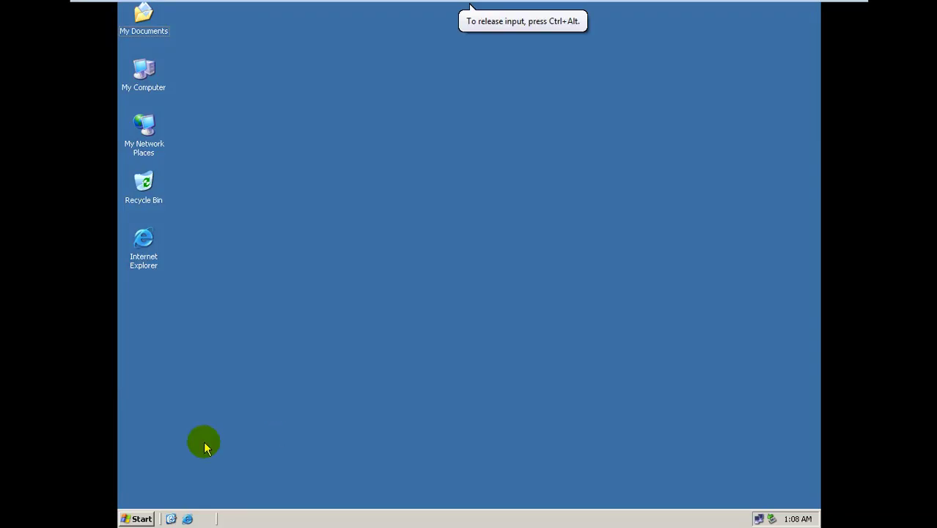
{"action": "left_click", "coordinate": [134, 519]}
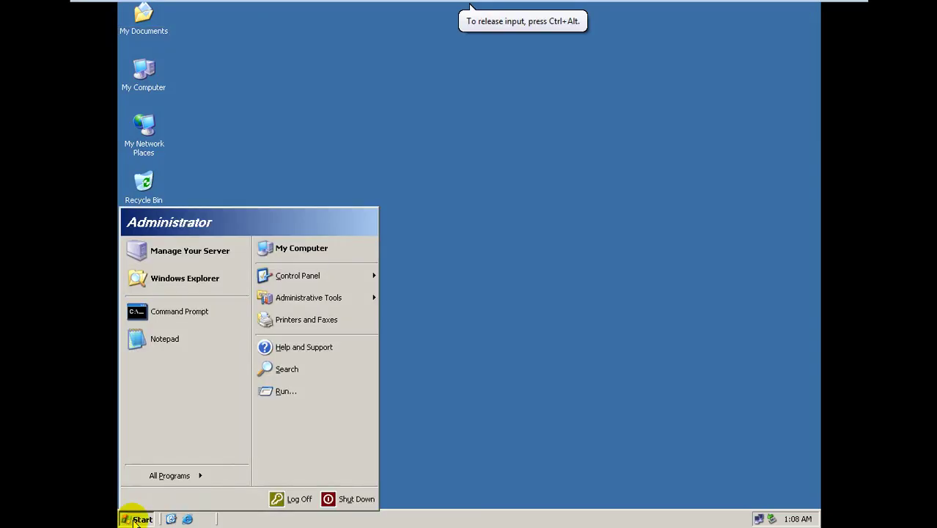
{"action": "left_click", "coordinate": [215, 257]}
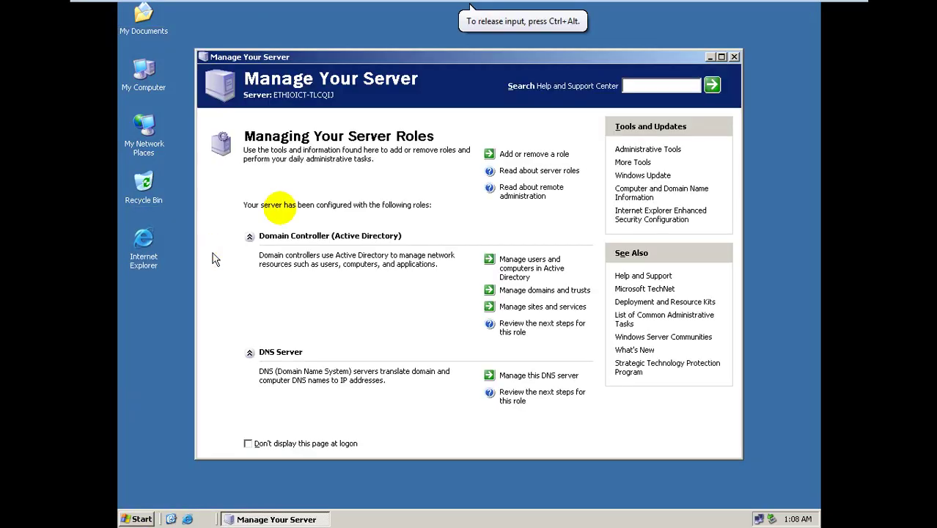
{"action": "left_click", "coordinate": [535, 155]}
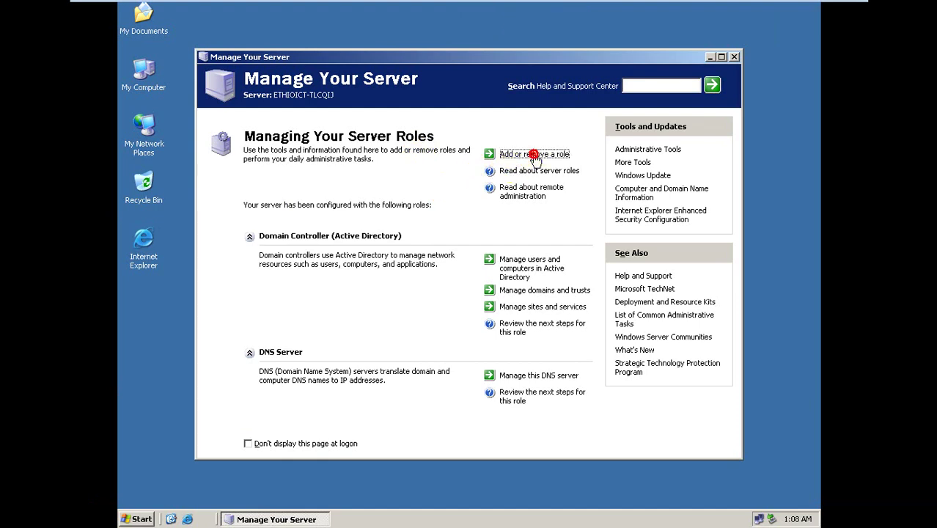
{"action": "left_click", "coordinate": [388, 302]}
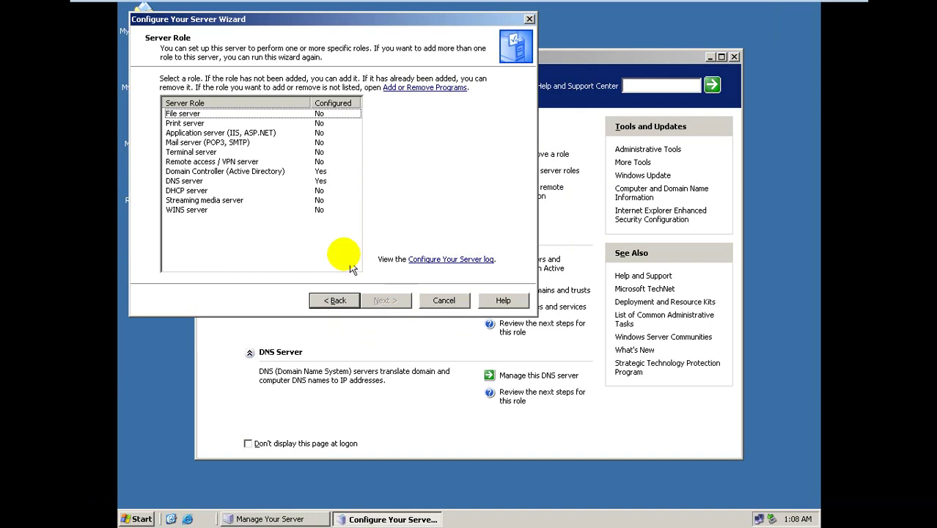
Select the DHCP server role and confirm its installation
{"action": "left_click", "coordinate": [291, 173]}
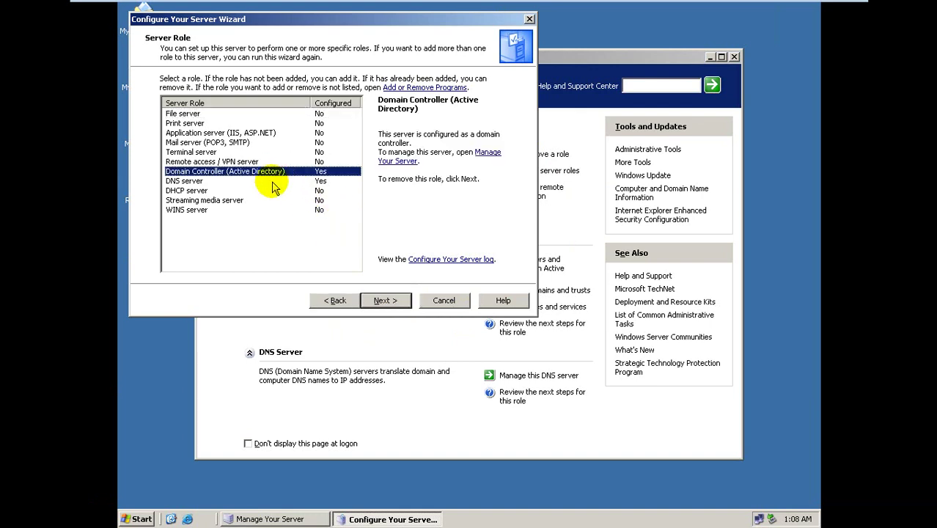
{"action": "left_click", "coordinate": [273, 182]}
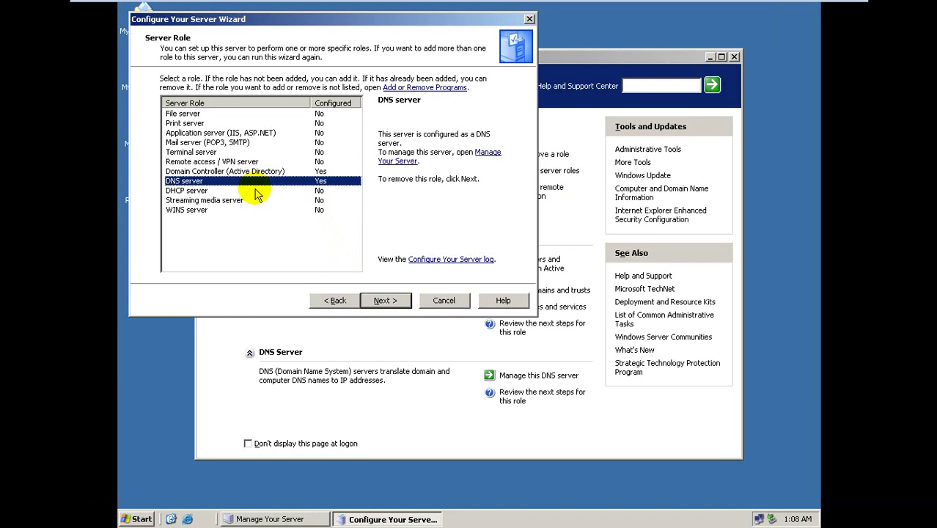
{"action": "left_click", "coordinate": [253, 191]}
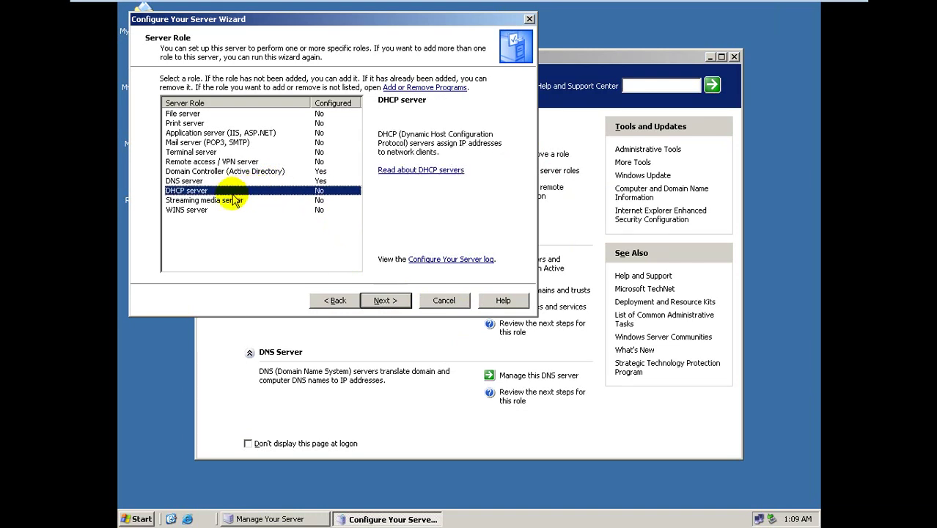
{"action": "left_click", "coordinate": [383, 301]}
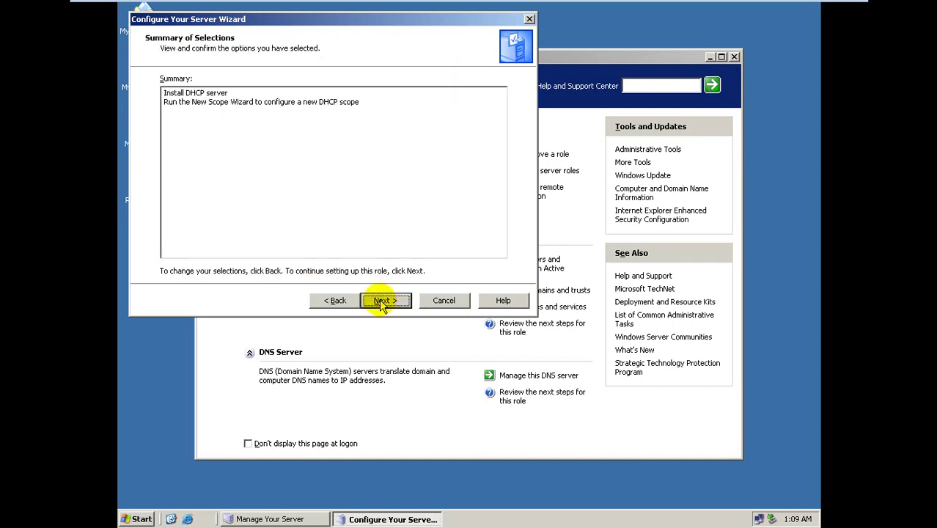
{"action": "left_click", "coordinate": [384, 300]}
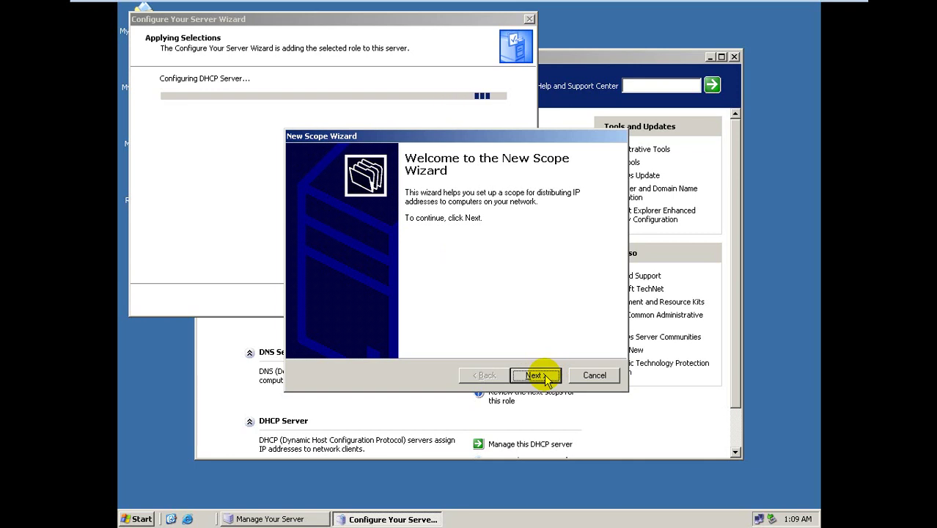
Name the new scope EthioICTMedia with range 192.168.1.2–192.168.1.4 and mask 255.255.255.0
{"action": "left_click", "coordinate": [544, 376]}
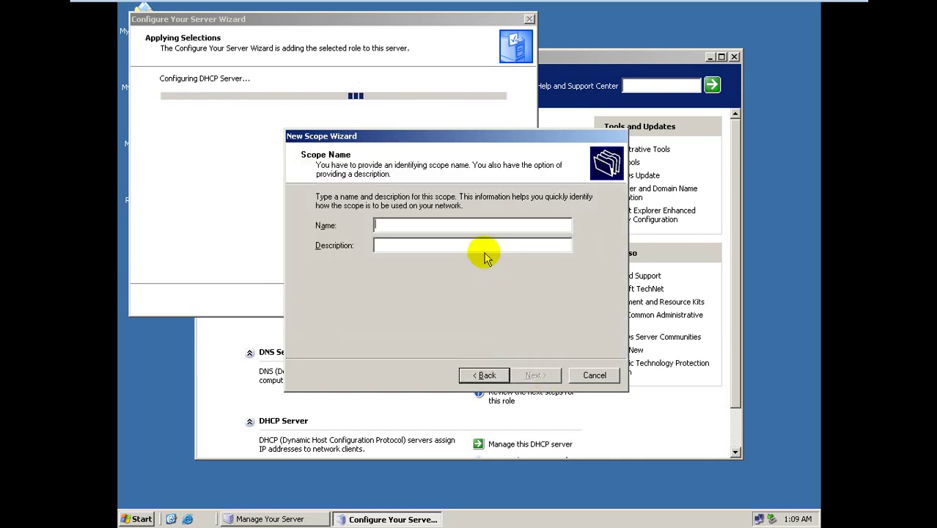
{"action": "type", "text": "EthioICT"}
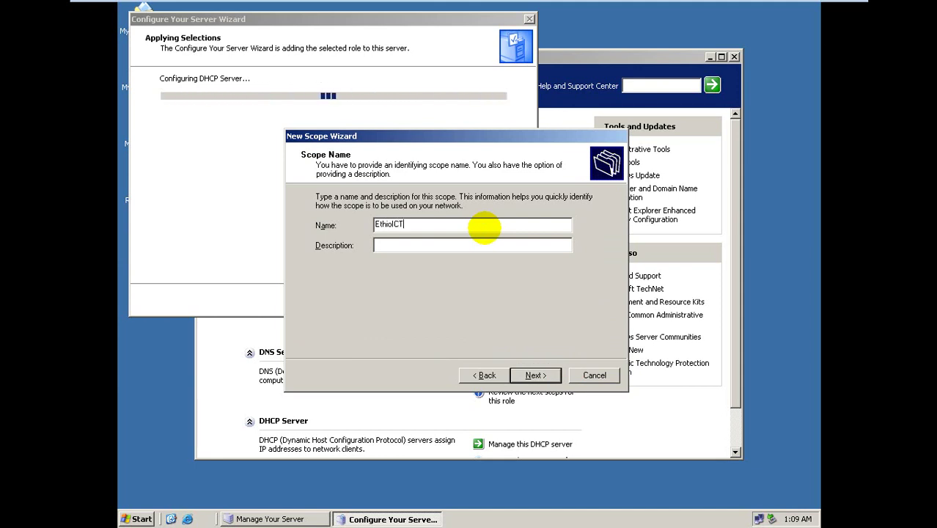
{"action": "type", "text": "Media"}
{"action": "key", "text": "Return"}
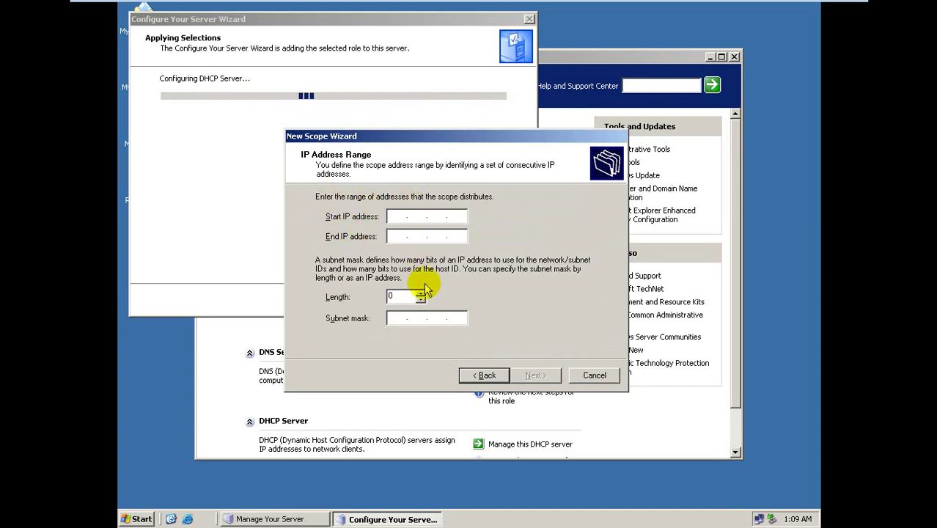
{"action": "type", "text": "192.168.1.2"}
{"action": "left_click", "coordinate": [394, 235]}
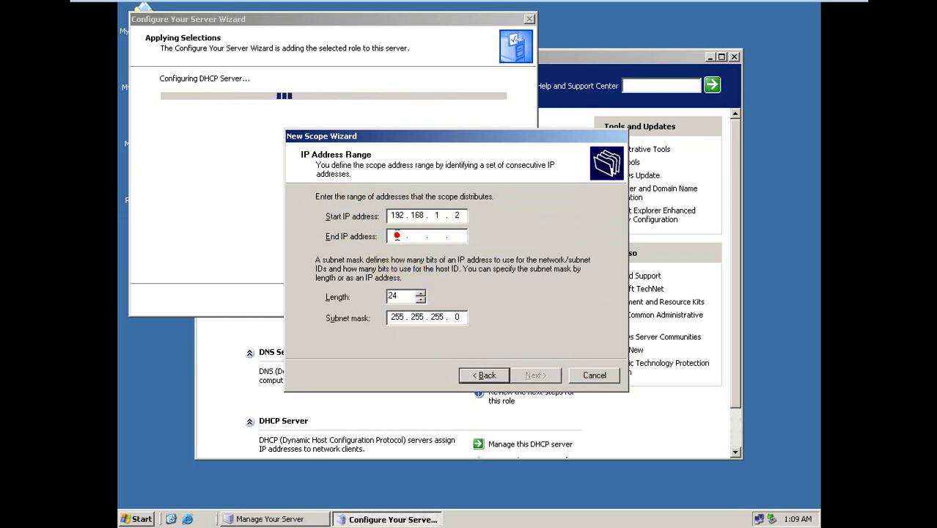
{"action": "type", "text": "192 . 168 . 1 . 4"}
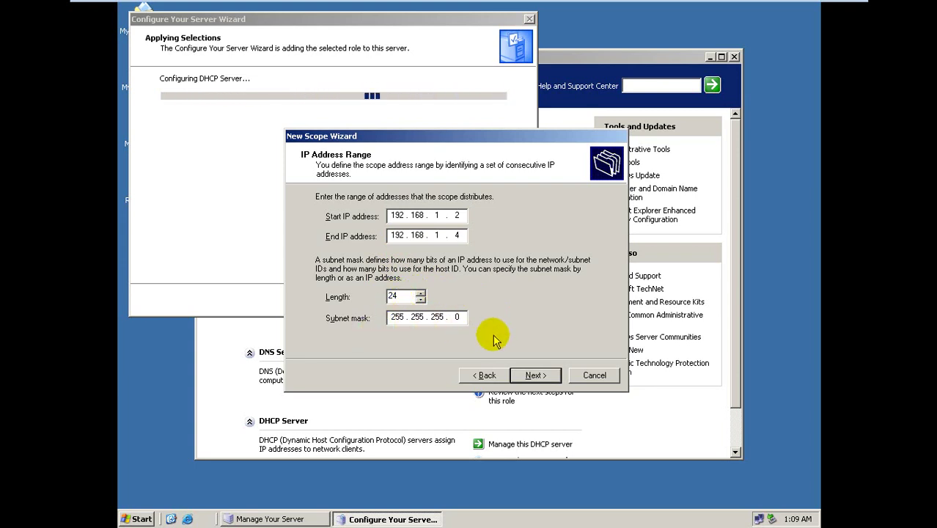
{"action": "left_click", "coordinate": [543, 377]}
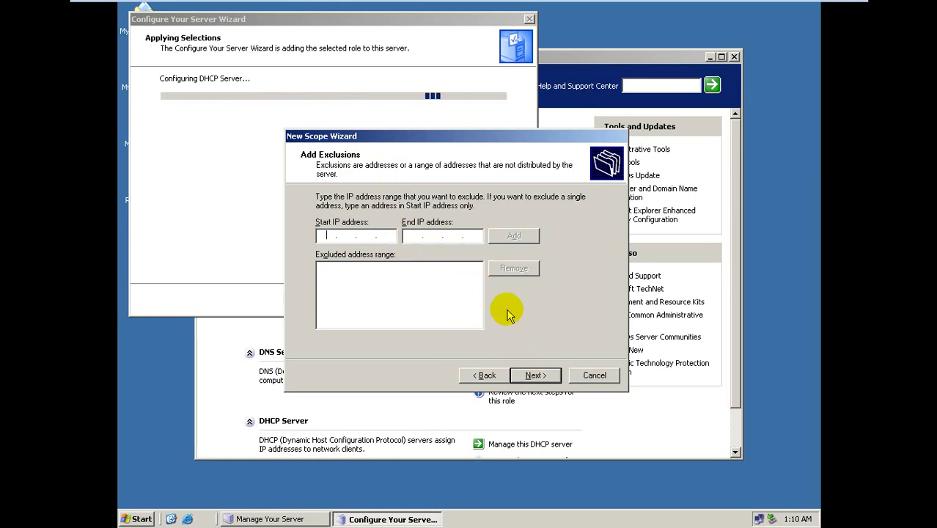
Skip exclusions, keep the 8-day lease and default gateway, DNS and WINS options, and activate the scope
{"action": "left_click", "coordinate": [534, 377]}
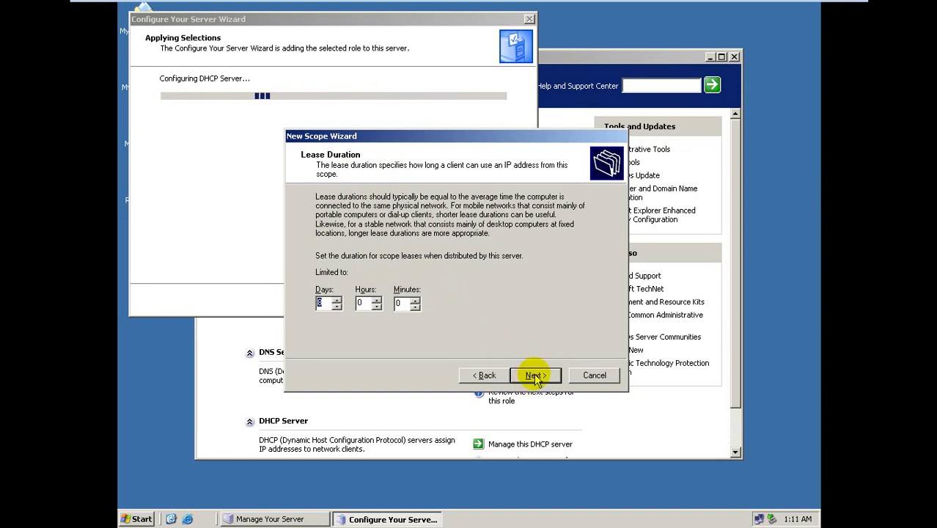
{"action": "left_click", "coordinate": [536, 376]}
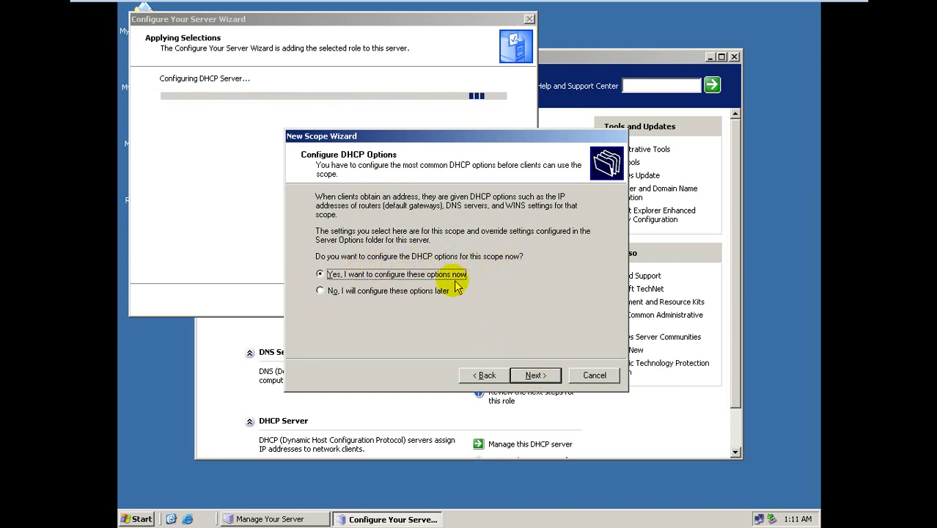
{"action": "left_click", "coordinate": [530, 378]}
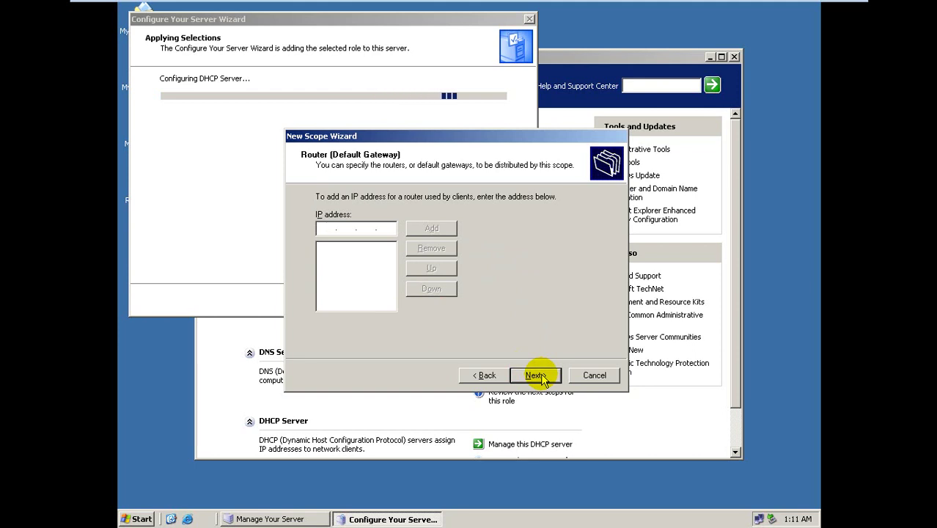
{"action": "left_click", "coordinate": [542, 376]}
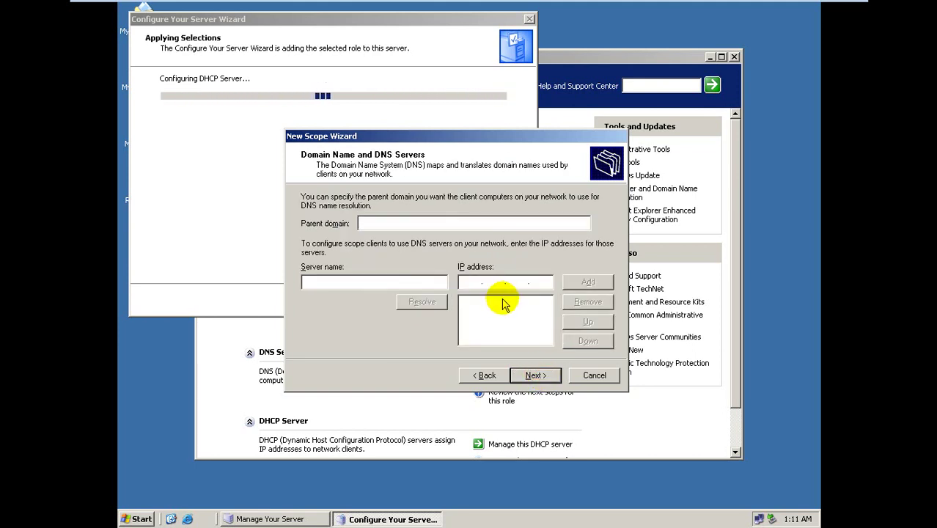
{"action": "left_click", "coordinate": [535, 377]}
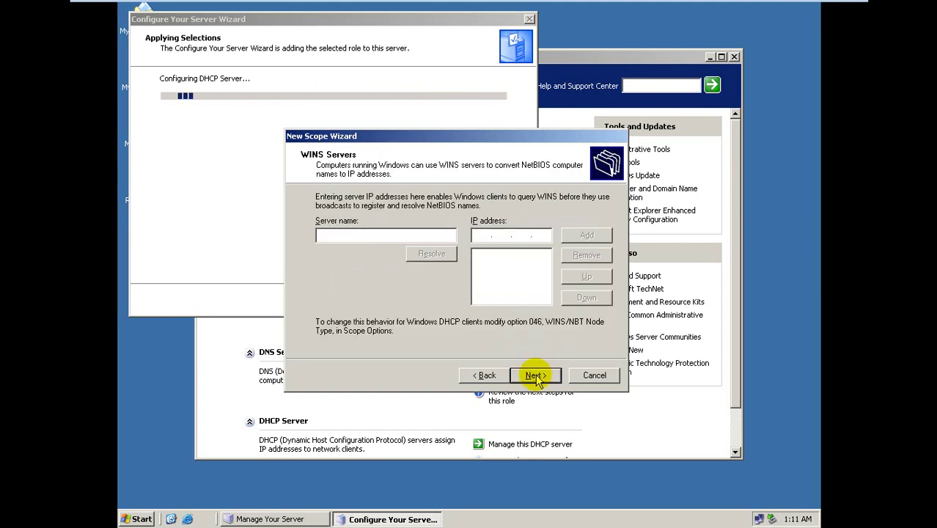
{"action": "left_click", "coordinate": [534, 377]}
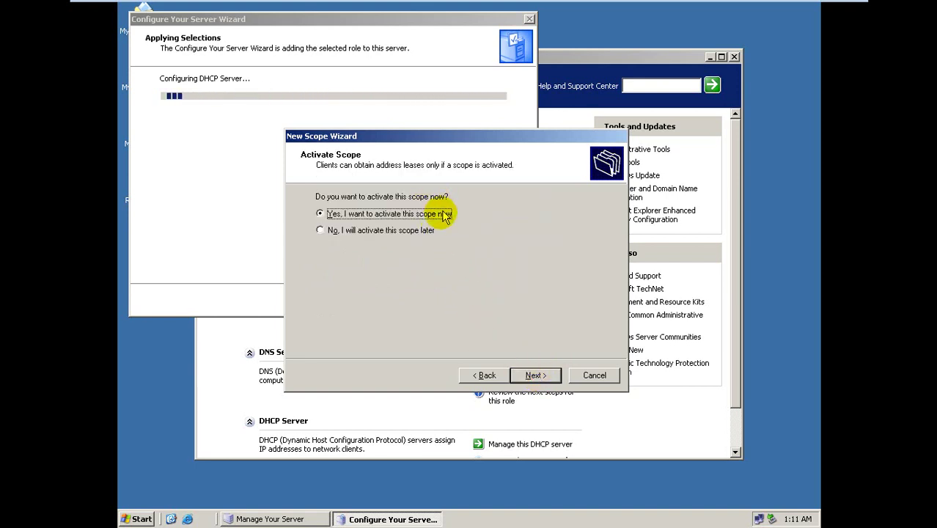
{"action": "left_click", "coordinate": [536, 376]}
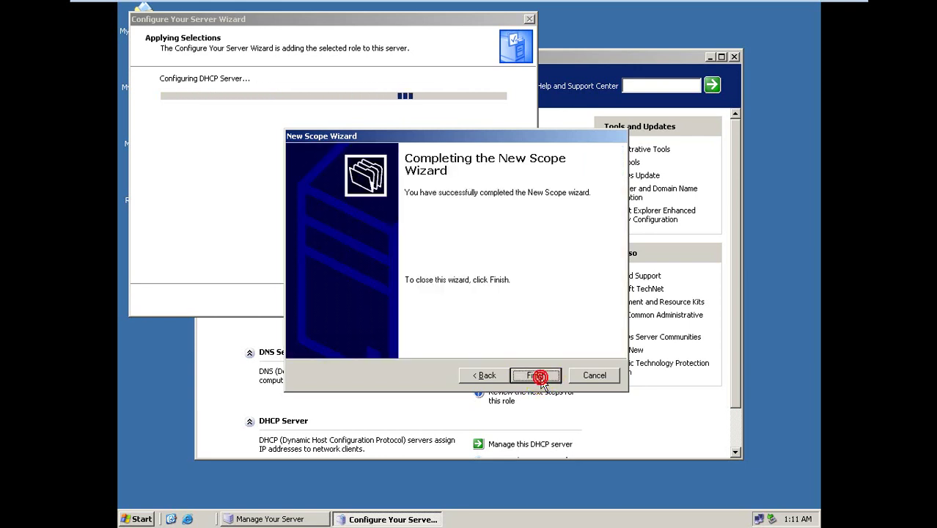
{"action": "left_click", "coordinate": [536, 375]}
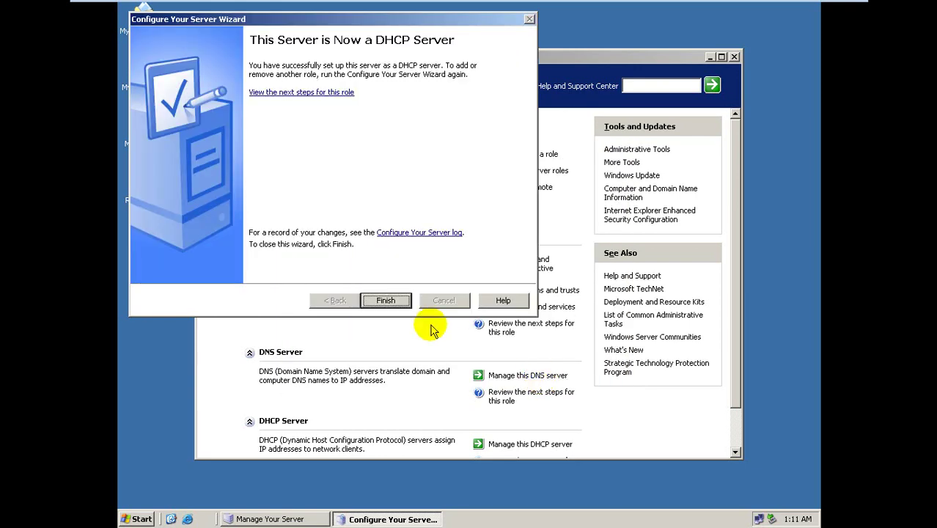
Close the role wizard and open the DHCP management console maximized
{"action": "left_click", "coordinate": [387, 300]}
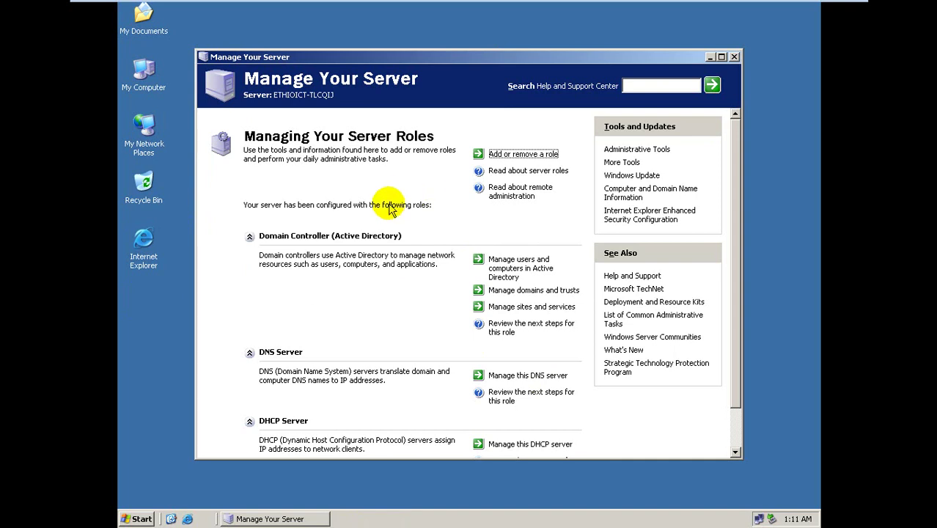
{"action": "left_click", "coordinate": [136, 517]}
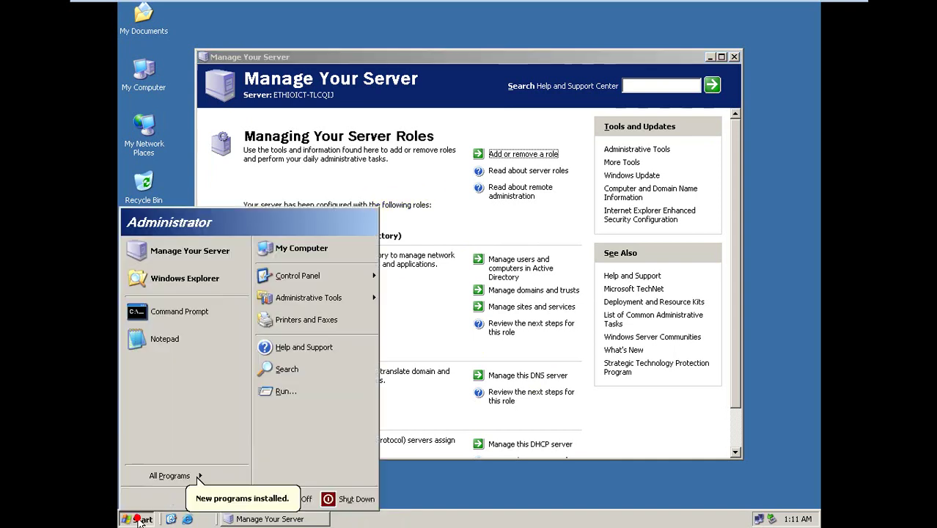
{"action": "mouse_move", "coordinate": [345, 300]}
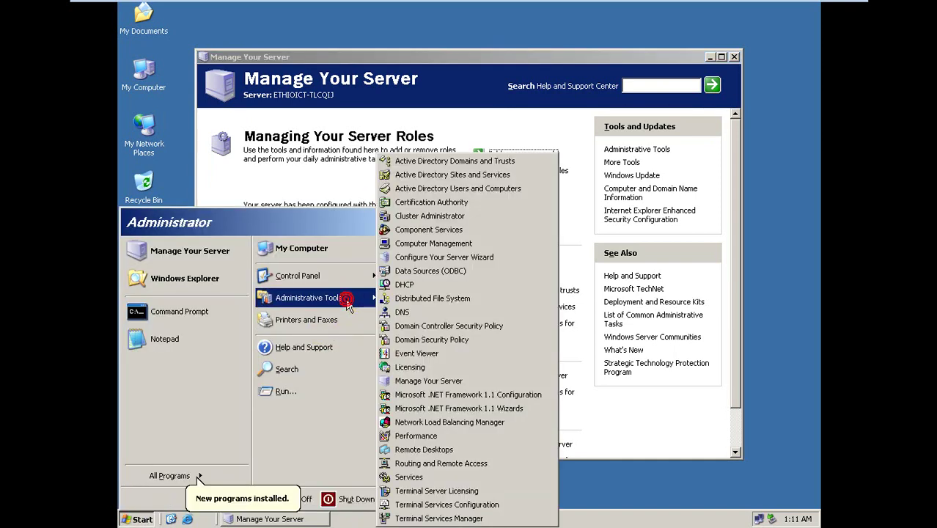
{"action": "left_click", "coordinate": [405, 285]}
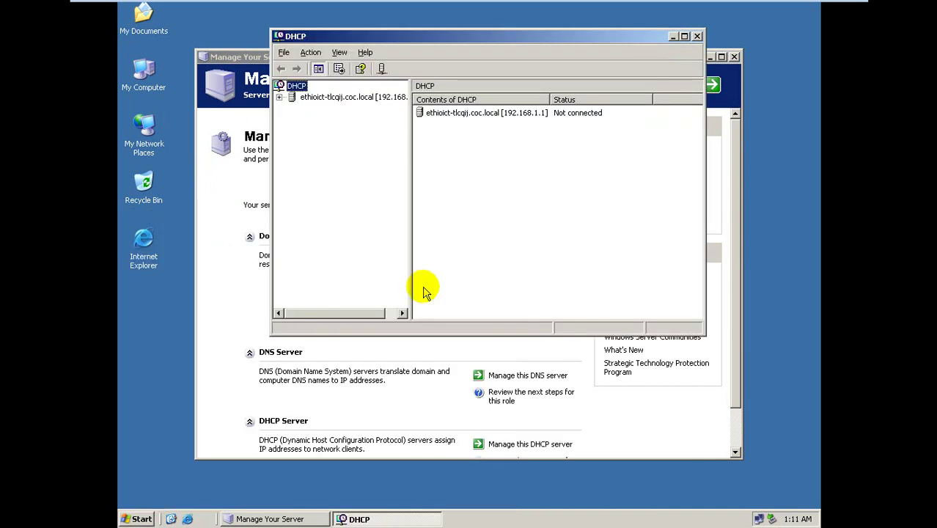
{"action": "double_click", "coordinate": [513, 36]}
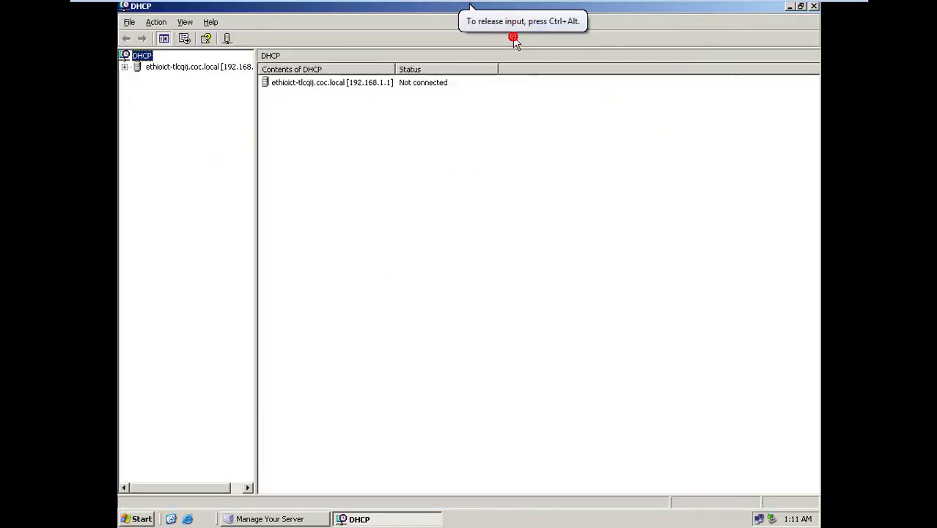
Expand scope 192.168.1.0 to view its 192.168.1.2–192.168.1.4 address pool and empty address leases
{"action": "double_click", "coordinate": [164, 68]}
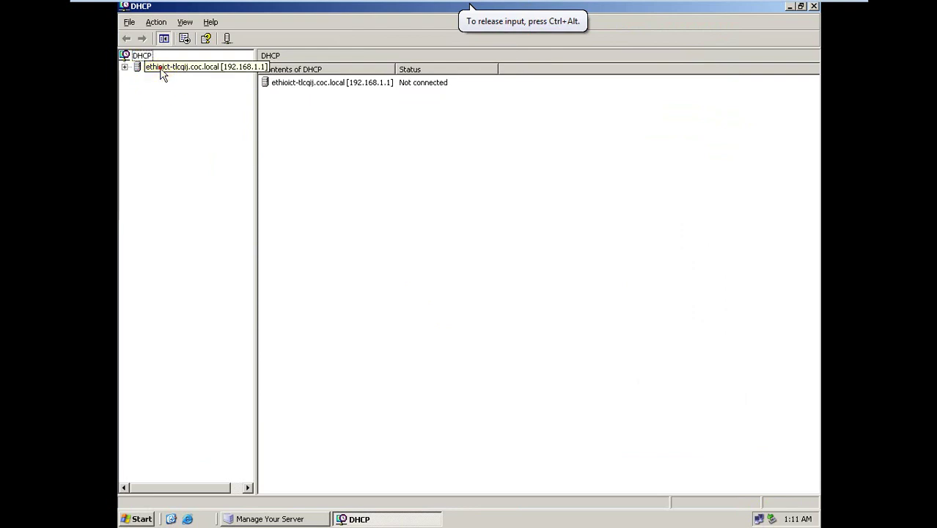
{"action": "double_click", "coordinate": [176, 79]}
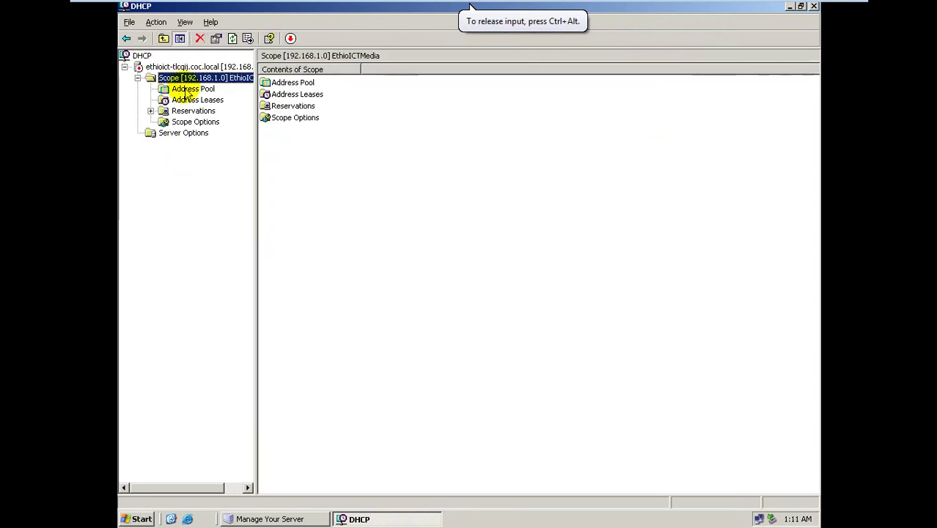
{"action": "left_click", "coordinate": [203, 91]}
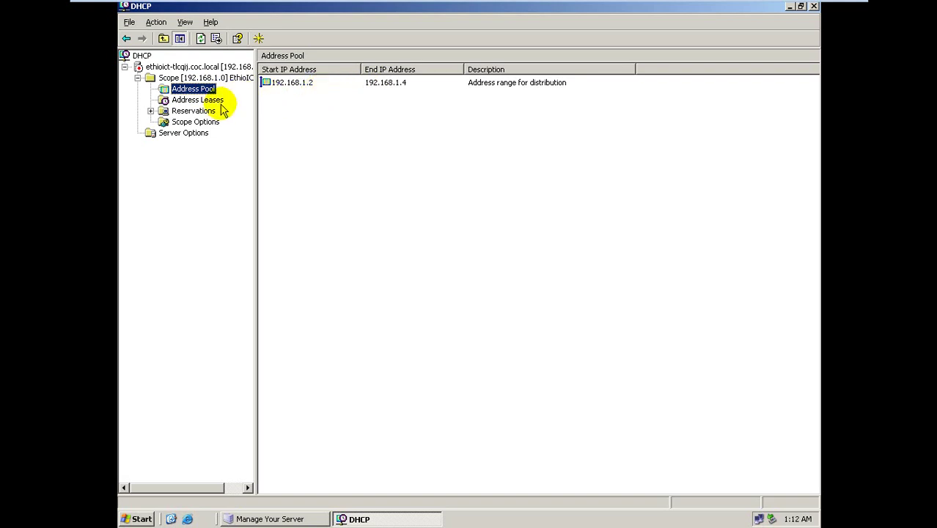
{"action": "left_click", "coordinate": [65, 256]}
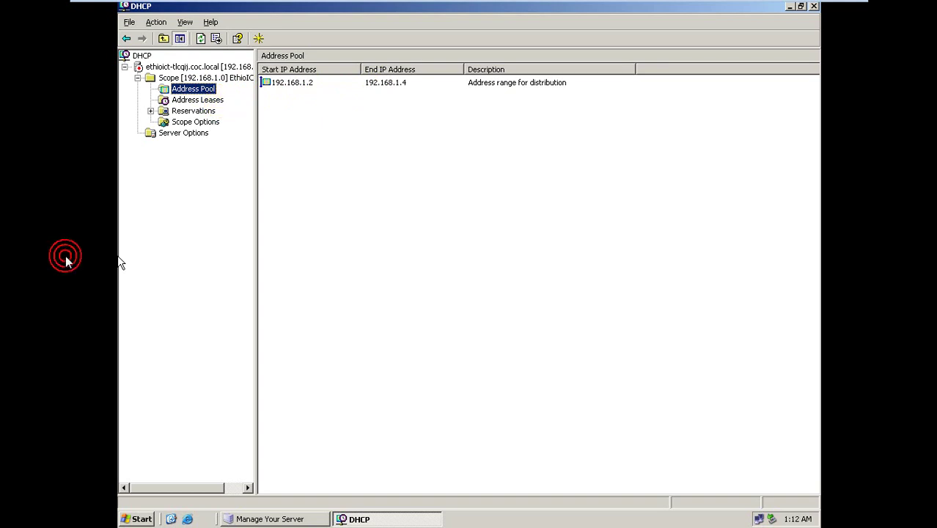
{"action": "left_click", "coordinate": [202, 100]}
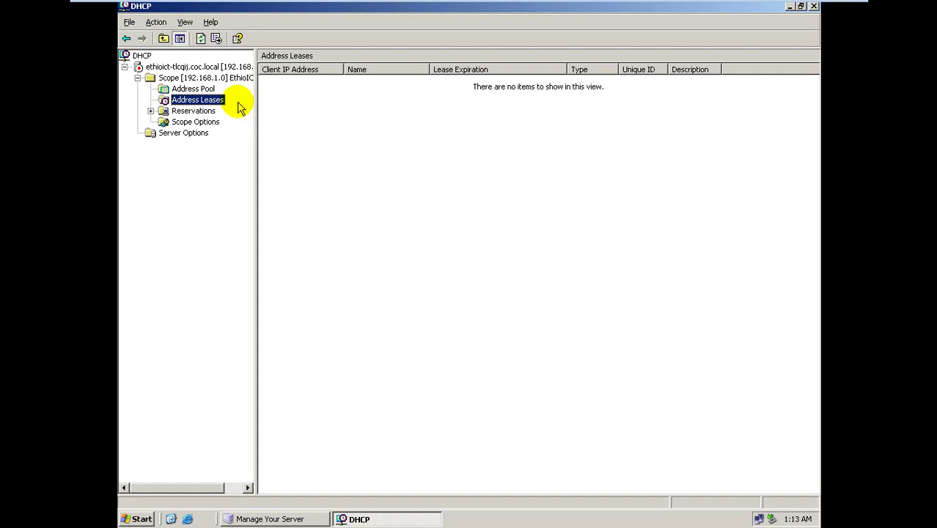
Authorize the DHCP server at 192.168.1.1 through Manage authorized servers
{"action": "right_click", "coordinate": [147, 58]}
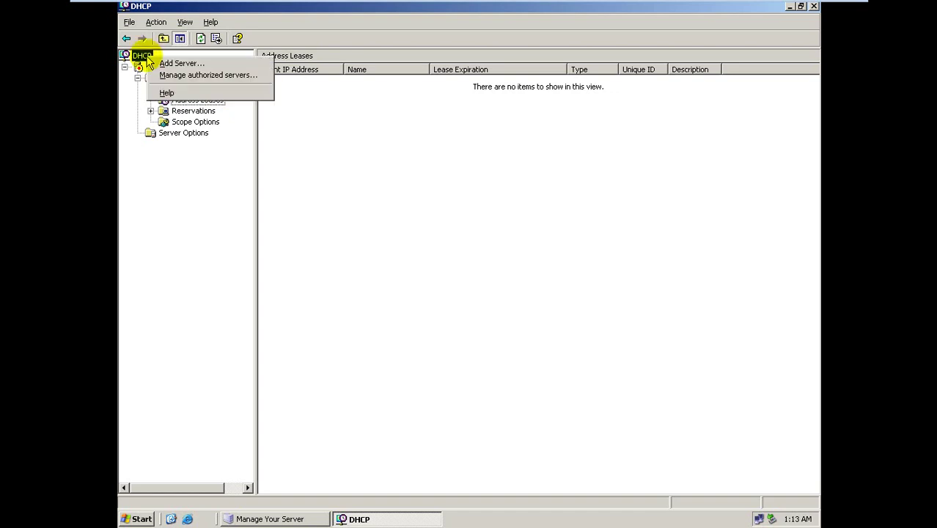
{"action": "left_click", "coordinate": [197, 77]}
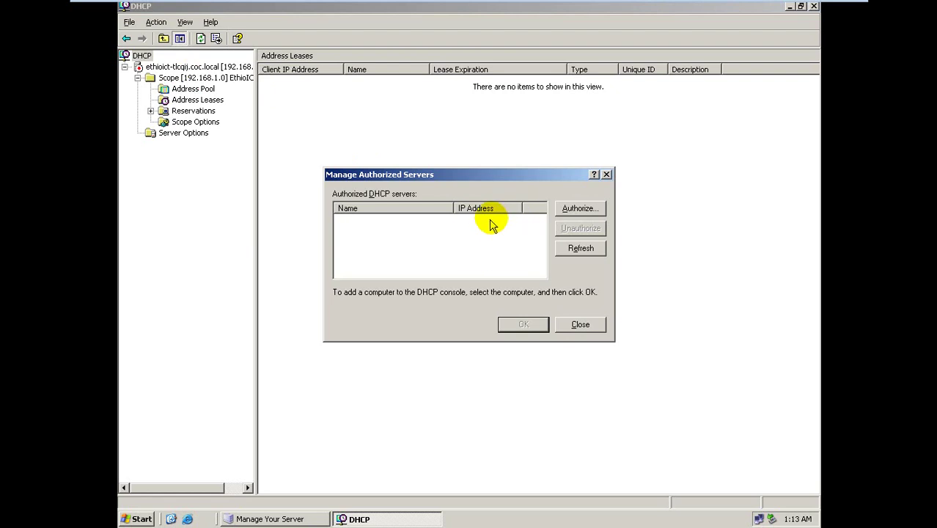
{"action": "left_click", "coordinate": [561, 210]}
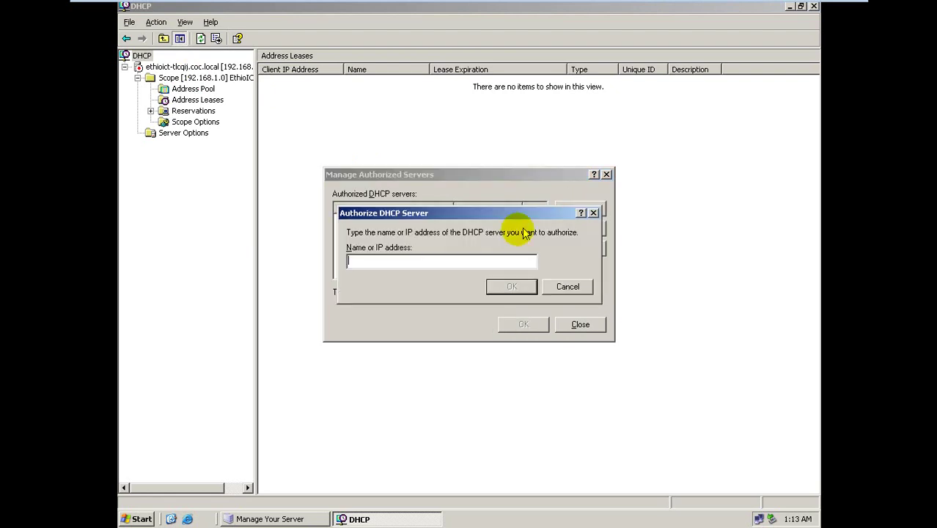
{"action": "mouse_move", "coordinate": [491, 215]}
{"action": "left_mouse_down"}
{"action": "mouse_move", "coordinate": [517, 158]}
{"action": "mouse_move", "coordinate": [488, 209]}
{"action": "left_mouse_up"}
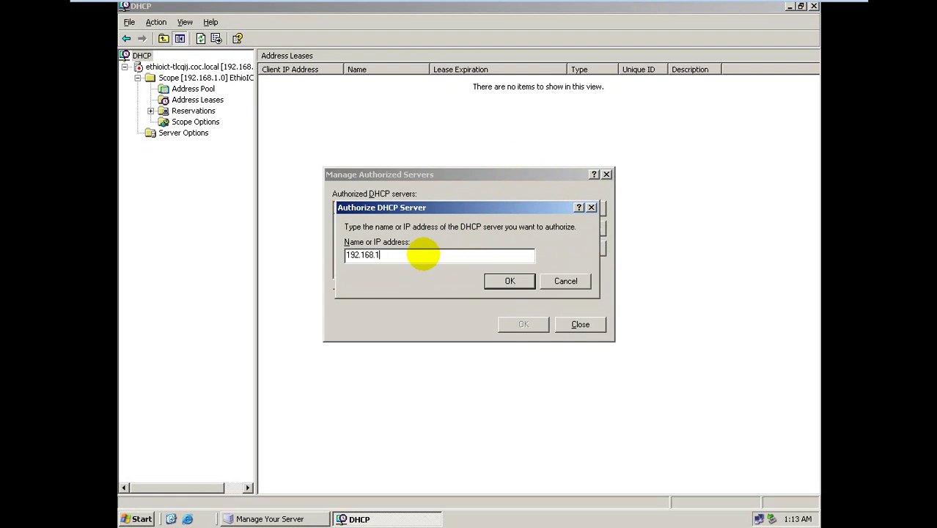
{"action": "left_click", "coordinate": [509, 281]}
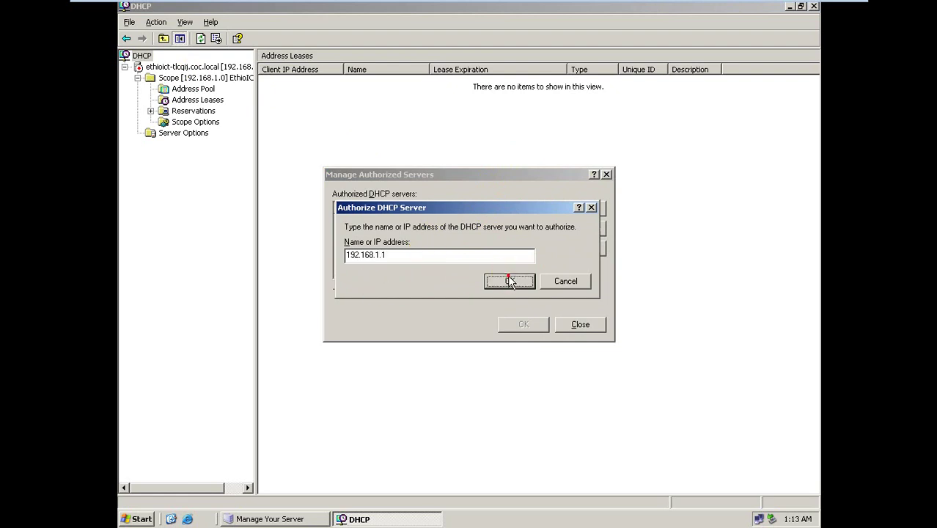
{"action": "left_click", "coordinate": [497, 295]}
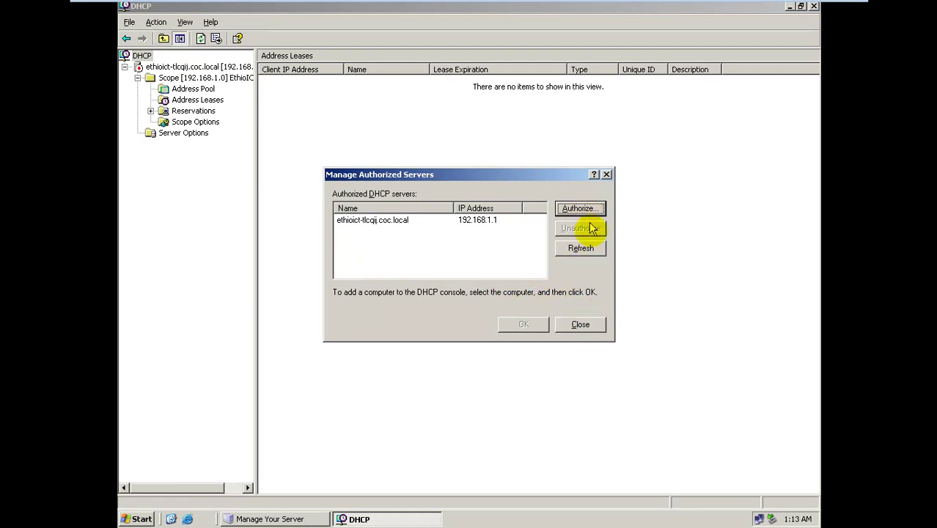
{"action": "left_click", "coordinate": [582, 324]}
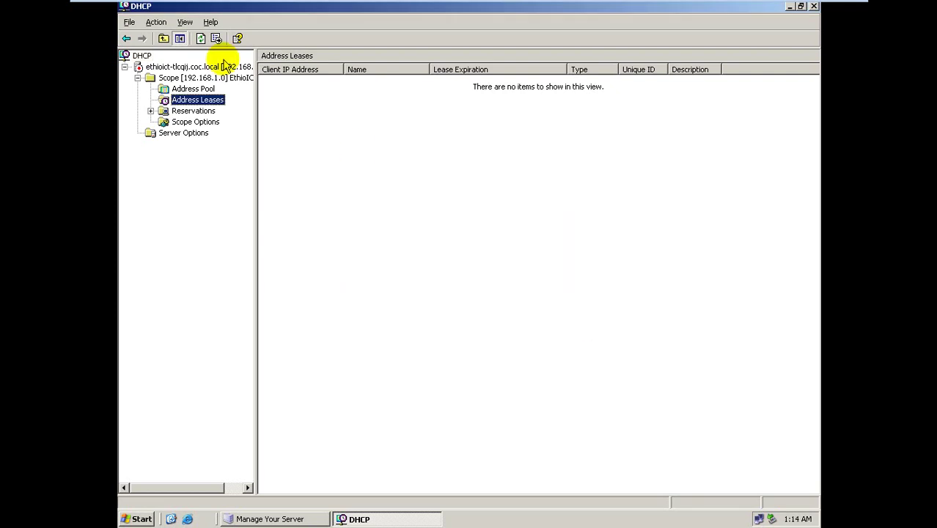
Verify ethioict-tlcqij.coc.local is listed as authorized, then close the DHCP console
{"action": "right_click", "coordinate": [142, 58]}
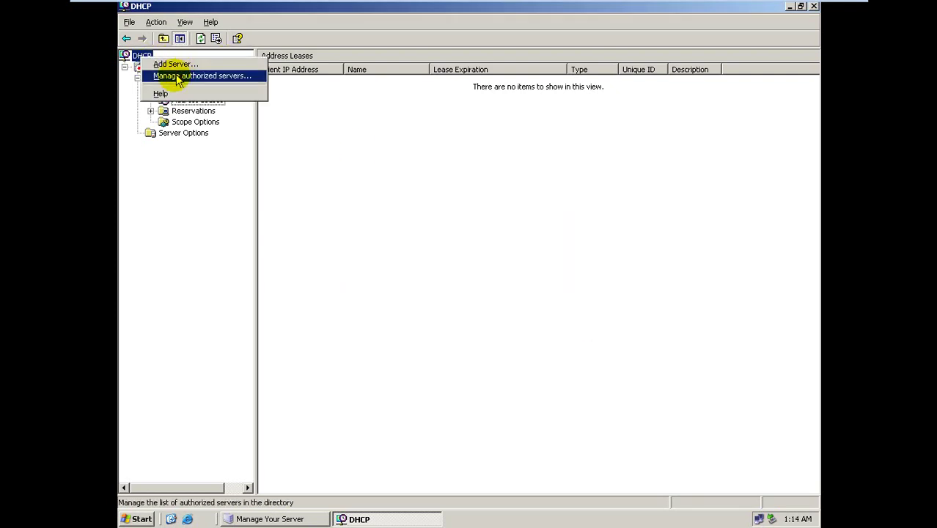
{"action": "left_click", "coordinate": [180, 73]}
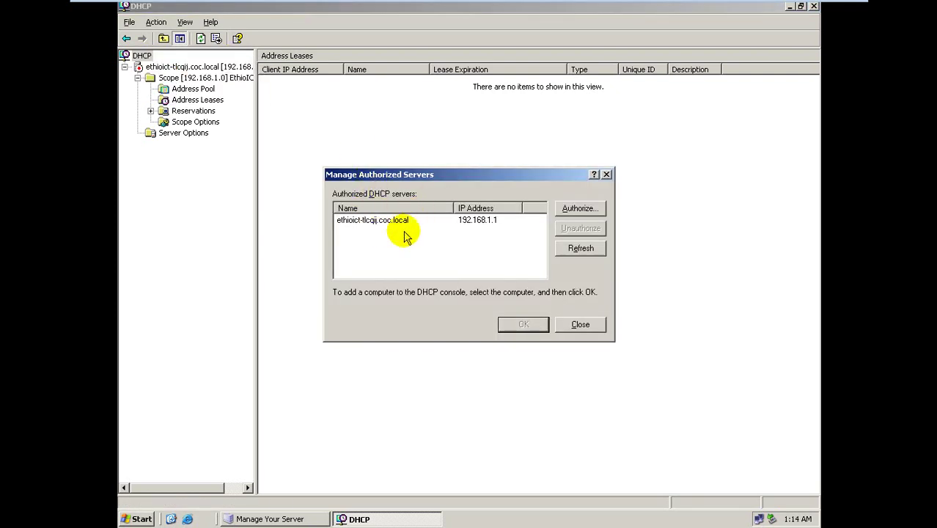
{"action": "left_click", "coordinate": [578, 324]}
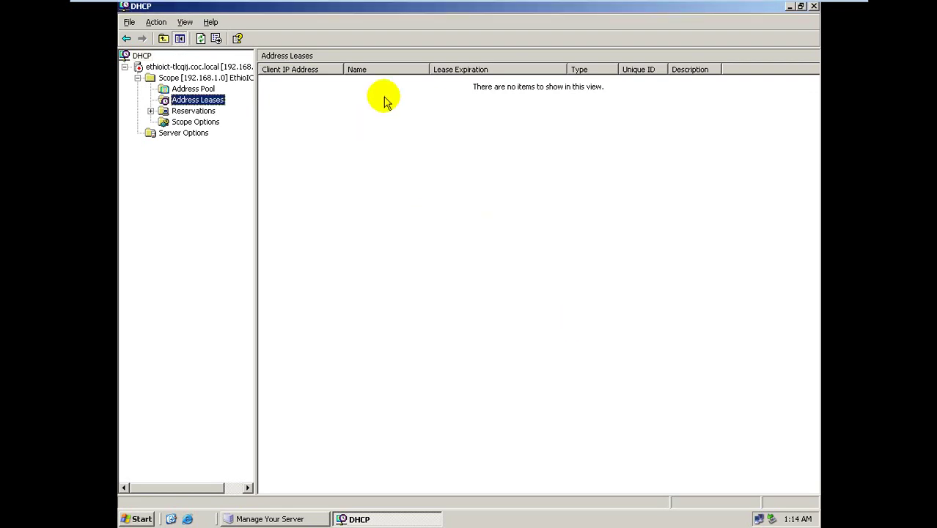
{"action": "left_click", "coordinate": [815, 8]}
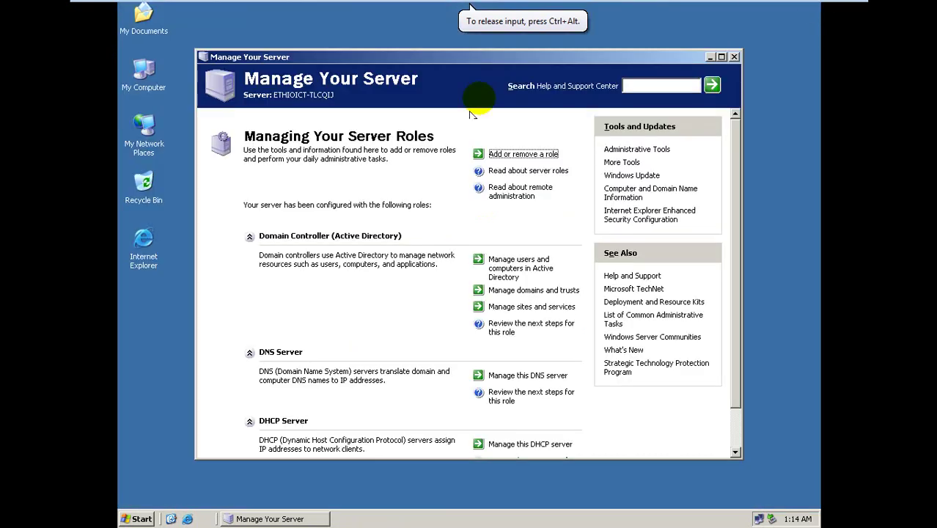
On the XP client, repair the Local Area Connection to renew its DHCP address
{"action": "left_click", "coordinate": [734, 57]}
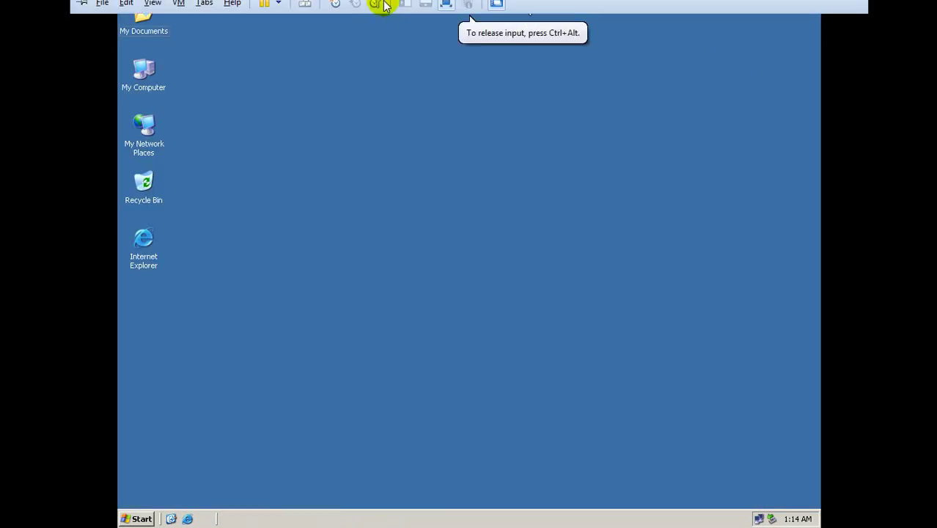
{"action": "left_click", "coordinate": [370, 9]}
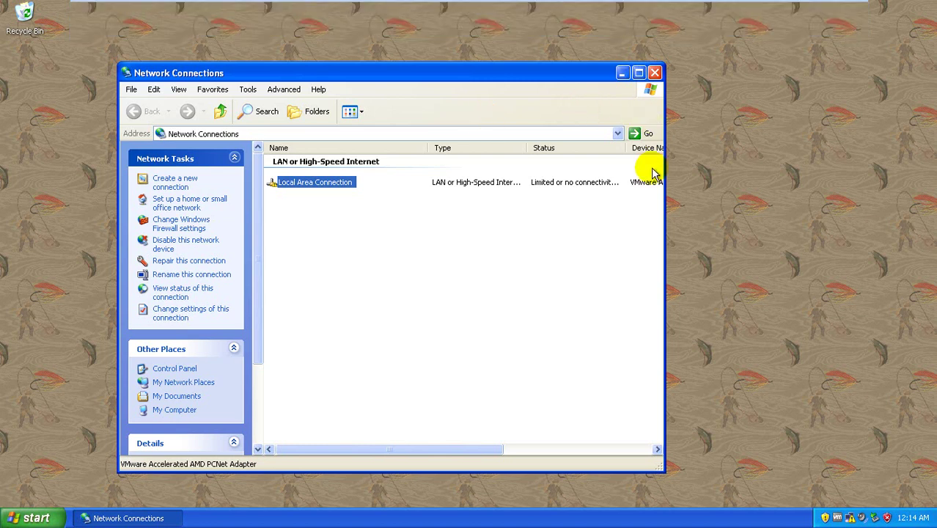
{"action": "double_click", "coordinate": [335, 186]}
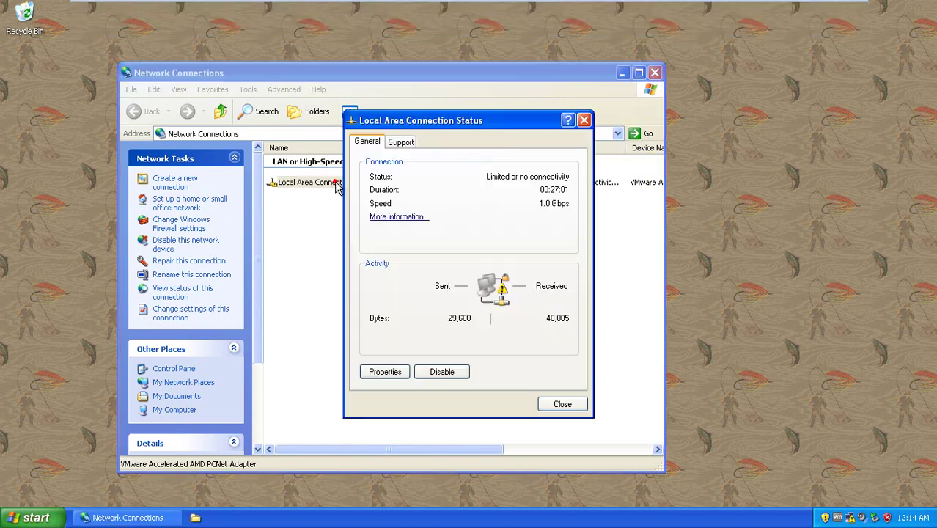
{"action": "left_click", "coordinate": [401, 144]}
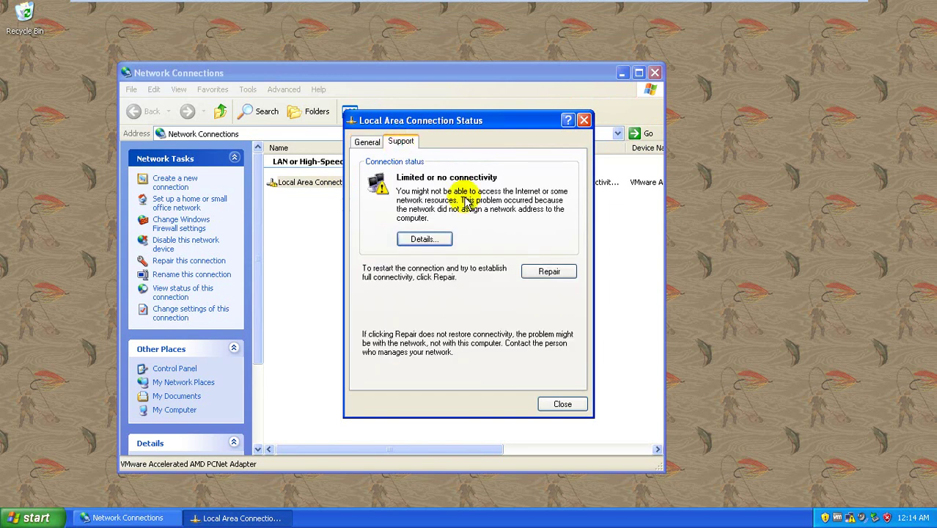
{"action": "left_click", "coordinate": [563, 274]}
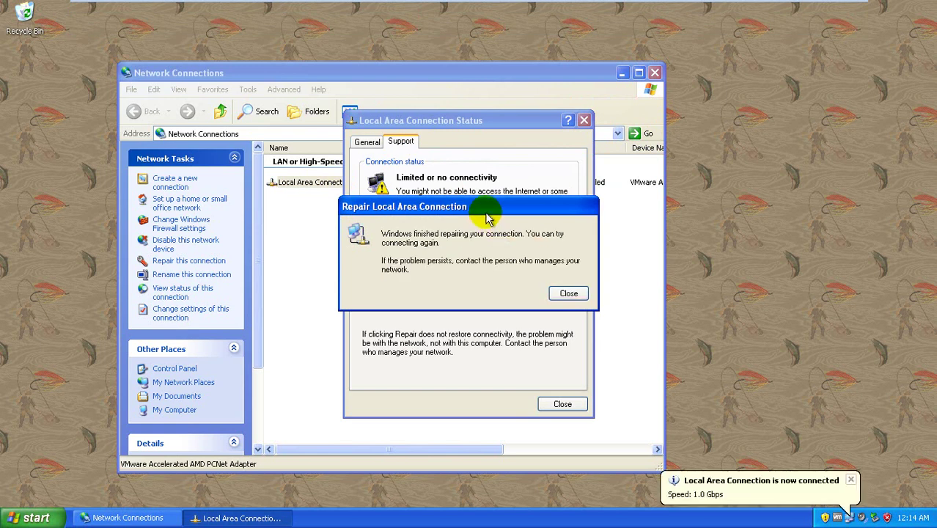
{"action": "left_click", "coordinate": [568, 293]}
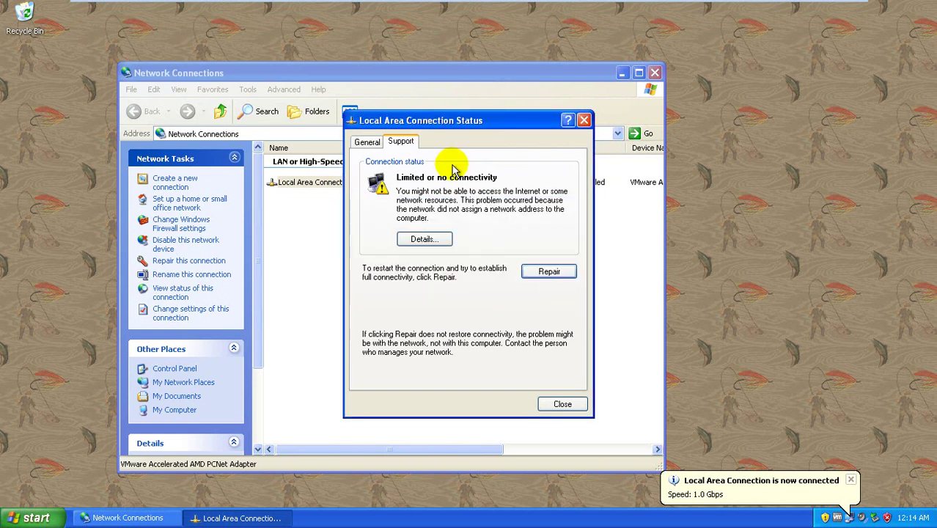
Confirm the XP client now holds 192.168.1.2, then return to the Server 2003 machine
{"action": "left_click", "coordinate": [368, 141]}
{"action": "left_click", "coordinate": [400, 141]}
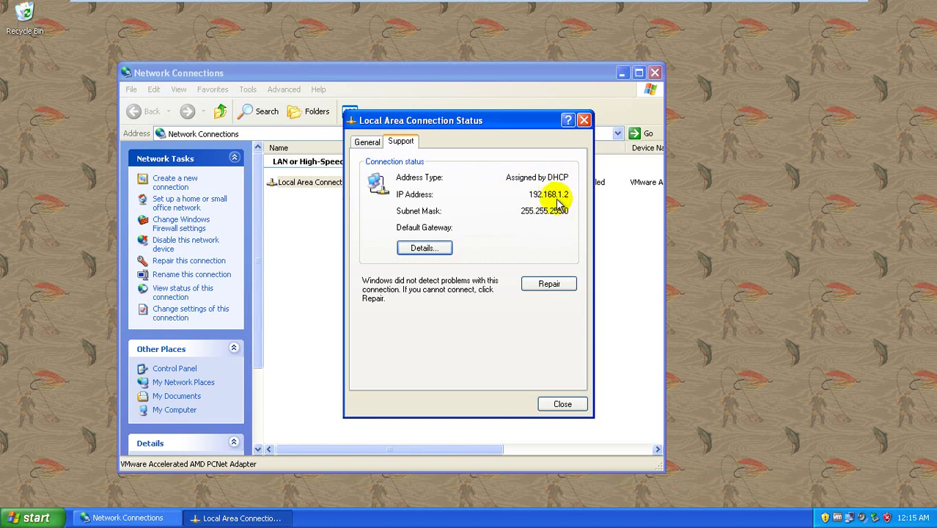
{"action": "left_click", "coordinate": [192, 7]}
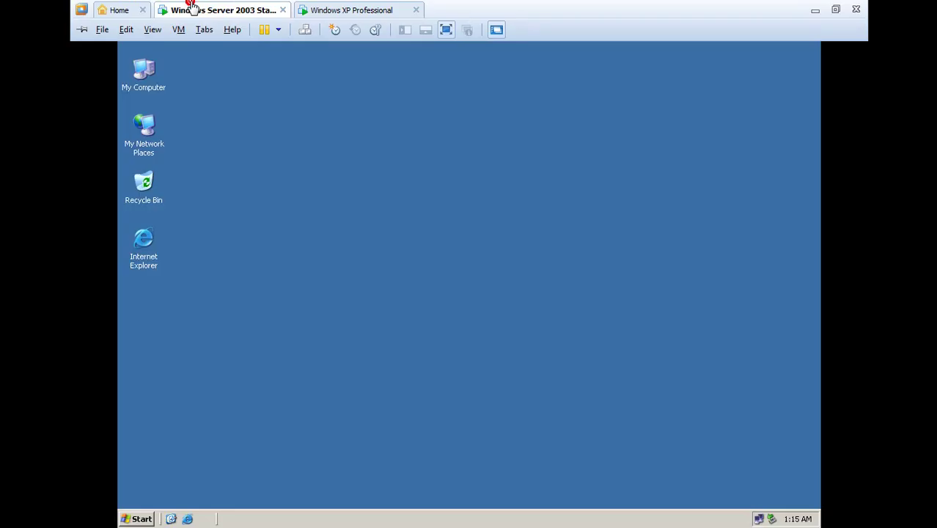
In the DHCP console, view the 192.168.1.0 scope's address leases showing PC1 at 192.168.1.2
{"action": "left_click", "coordinate": [136, 520]}
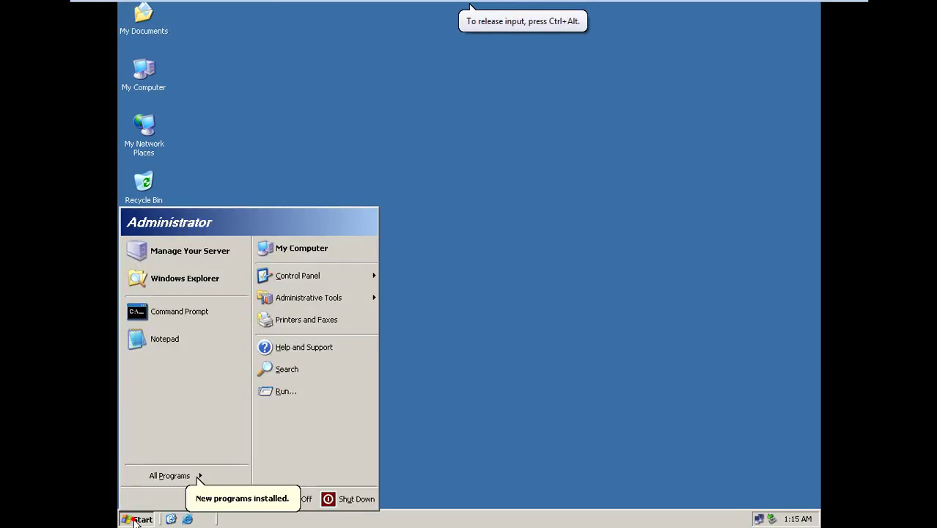
{"action": "mouse_move", "coordinate": [359, 298]}
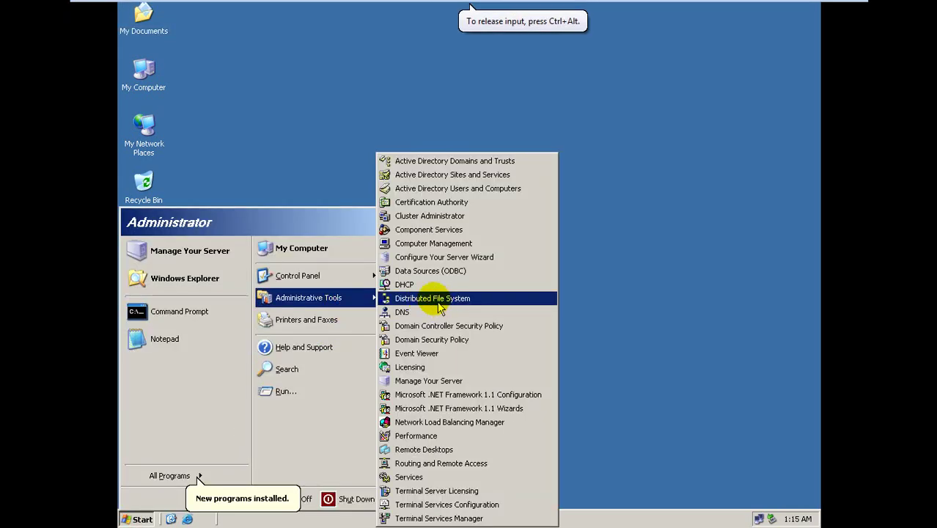
{"action": "left_click", "coordinate": [415, 284]}
{"action": "left_click", "coordinate": [350, 104]}
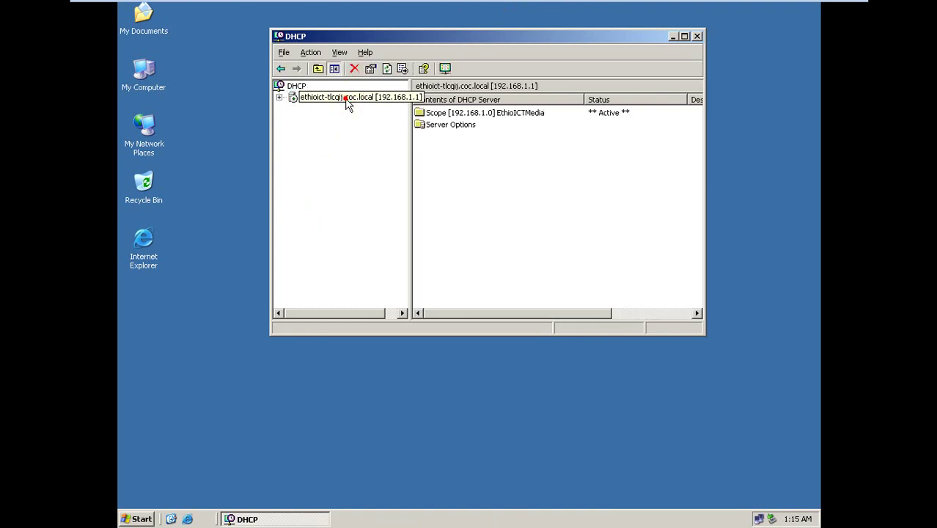
{"action": "double_click", "coordinate": [348, 103]}
{"action": "double_click", "coordinate": [339, 110]}
{"action": "double_click", "coordinate": [339, 111]}
{"action": "double_click", "coordinate": [339, 111]}
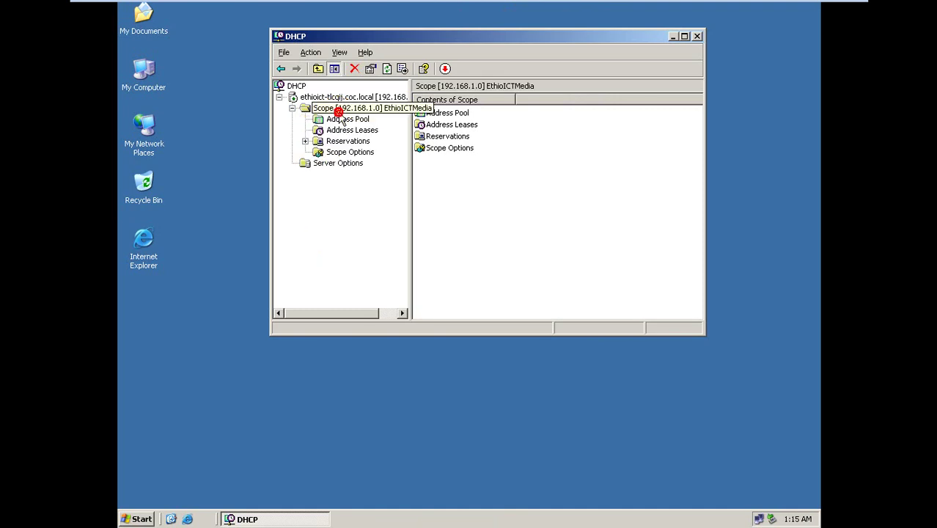
{"action": "left_click", "coordinate": [336, 129]}
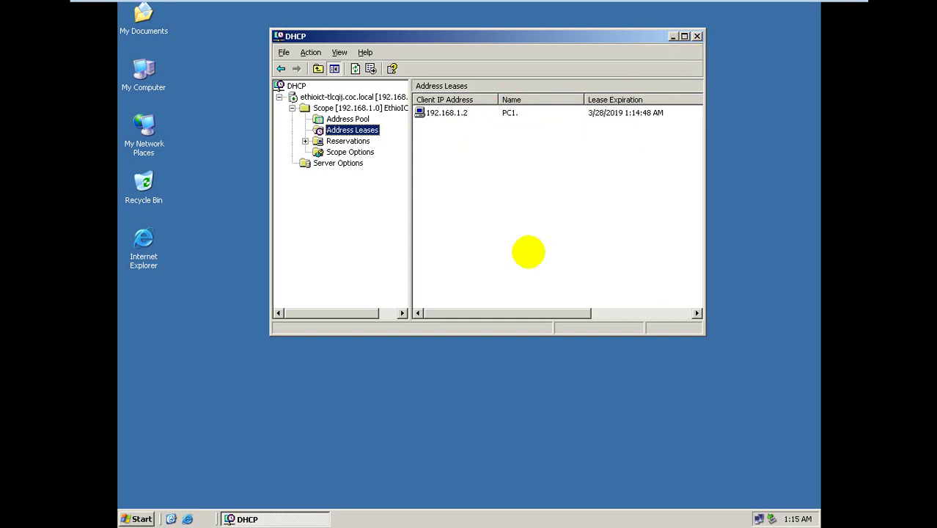
Close the DHCP console and bring the Word assessment document back into view
{"action": "left_click", "coordinate": [697, 36]}
{"action": "mouse_move", "coordinate": [777, 6]}
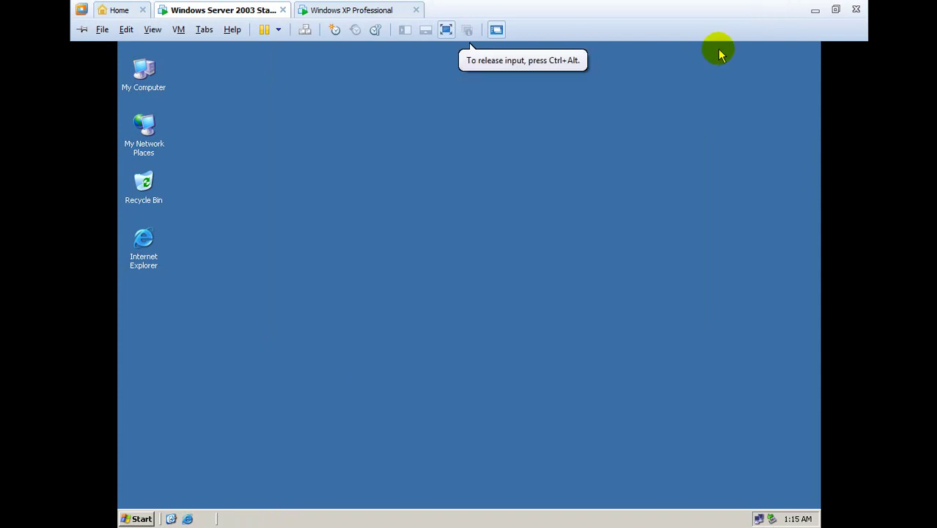
{"action": "left_click", "coordinate": [816, 9]}
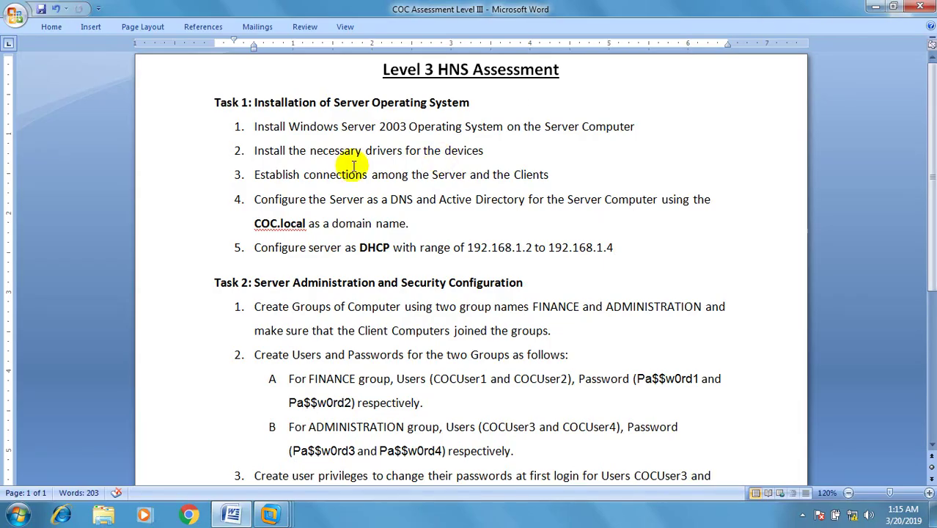